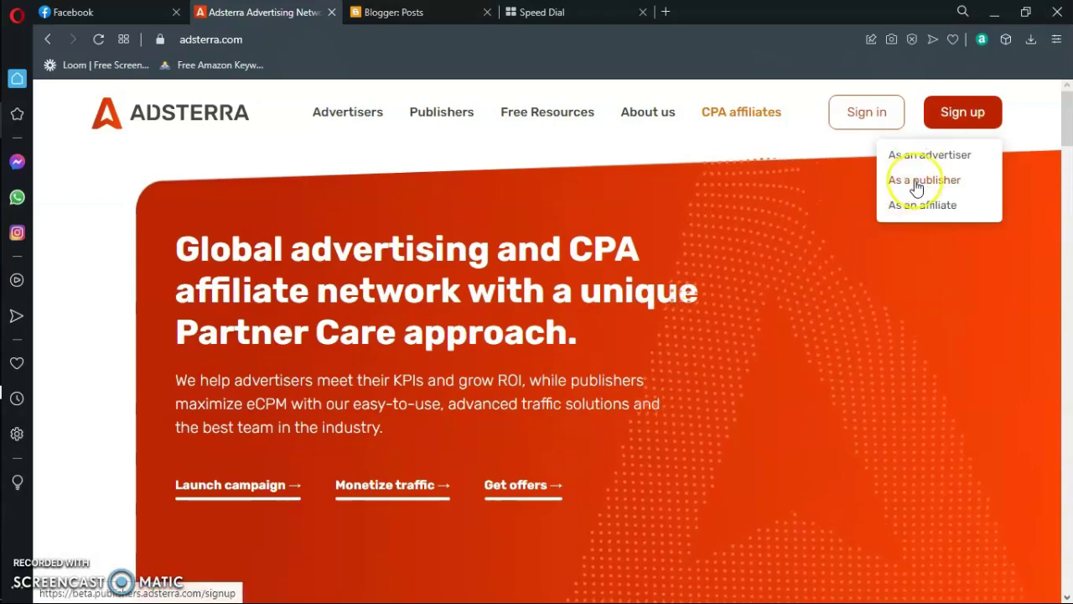
Enter the Adsterra publisher area through the publisher sign-up option and open its Direct Links page.
{"action": "left_click", "coordinate": [916, 188]}
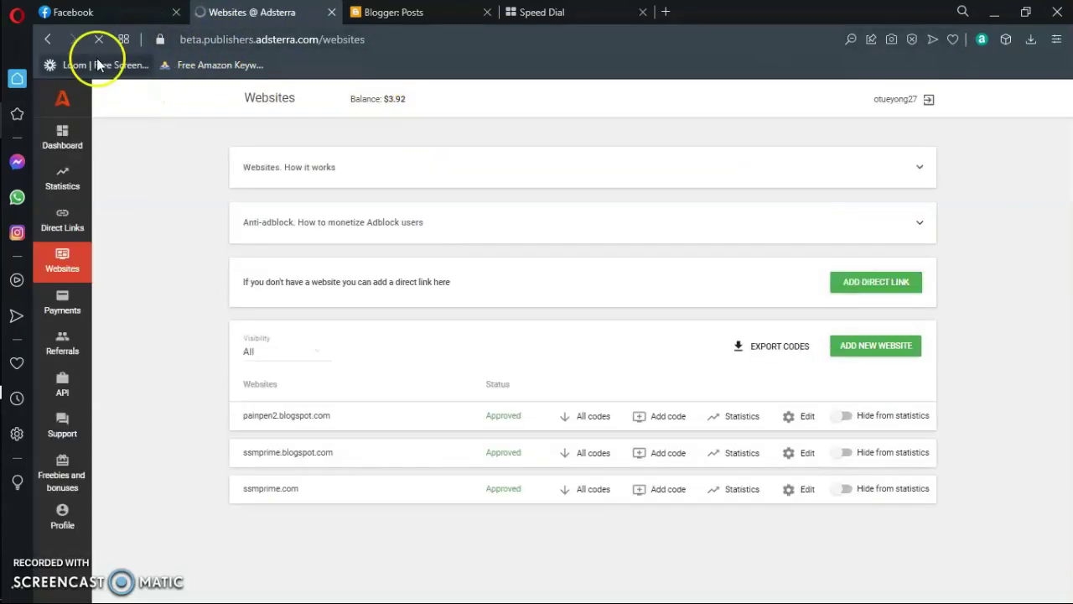
{"action": "left_click", "coordinate": [48, 40]}
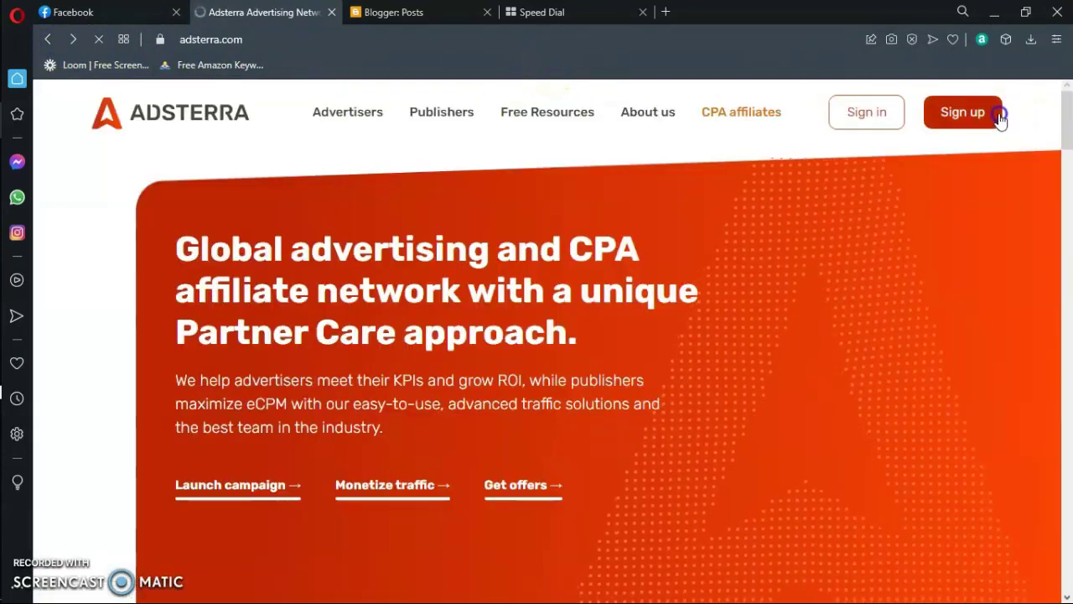
{"action": "mouse_move", "coordinate": [1001, 112]}
{"action": "left_click", "coordinate": [916, 181]}
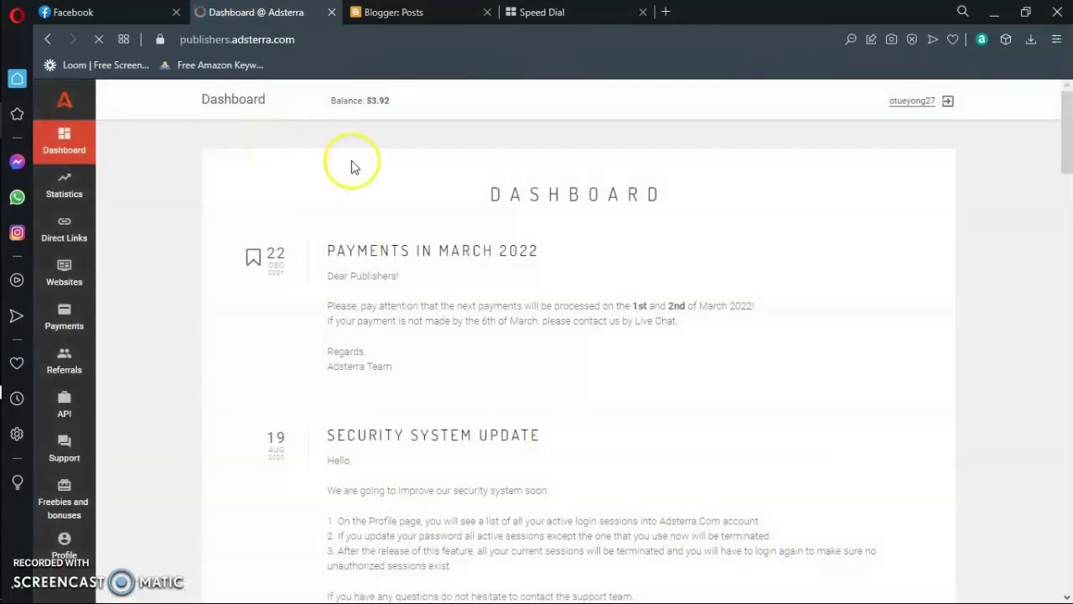
{"action": "mouse_move", "coordinate": [379, 105]}
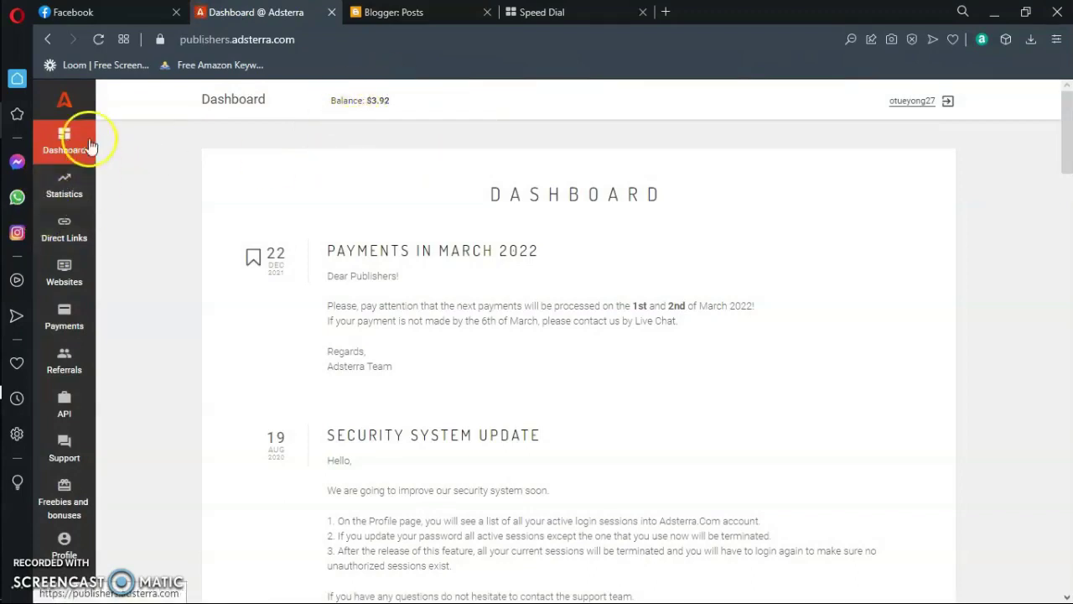
{"action": "left_click", "coordinate": [62, 228]}
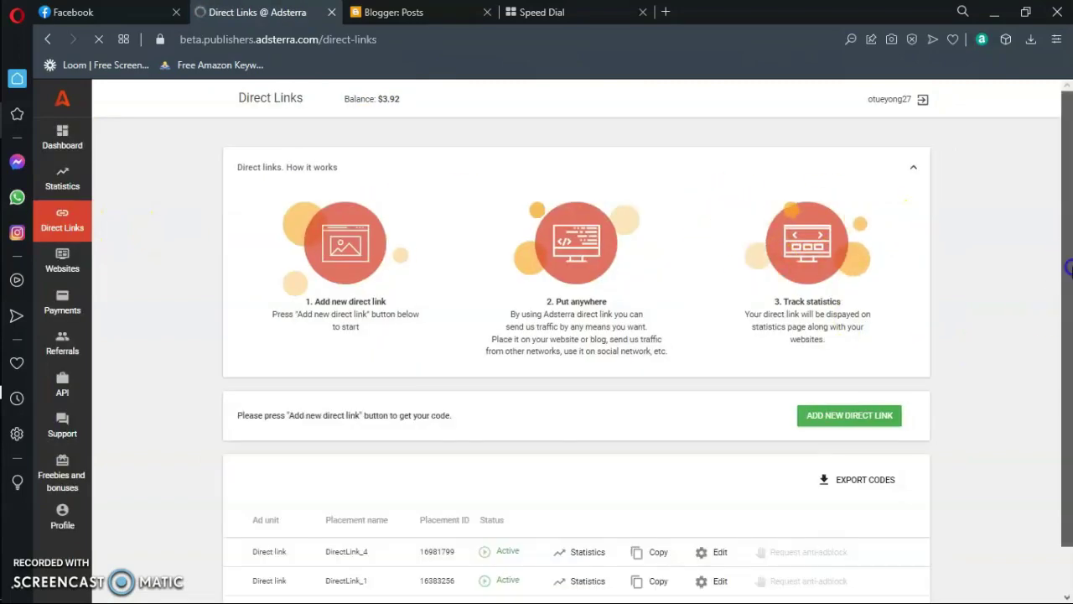
Try to set up a new Adult direct link that removes erotic, software, alert, gambling and sound ad campaigns.
{"action": "scroll", "coordinate": [1061, 256], "scroll_direction": "down", "scroll_amount": 1}
{"action": "left_click", "coordinate": [849, 366]}
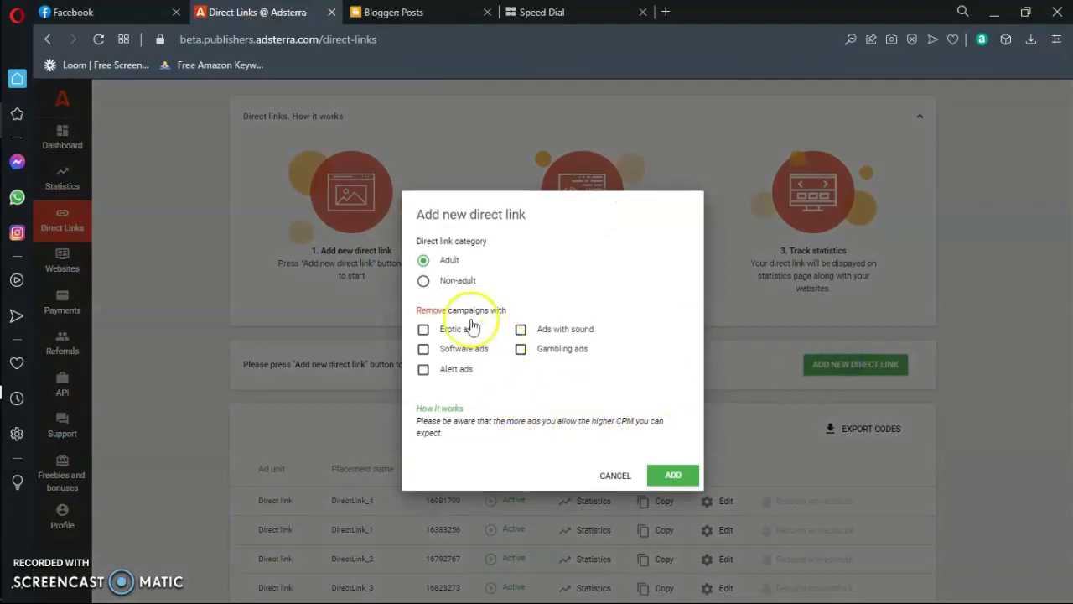
{"action": "left_click", "coordinate": [425, 262]}
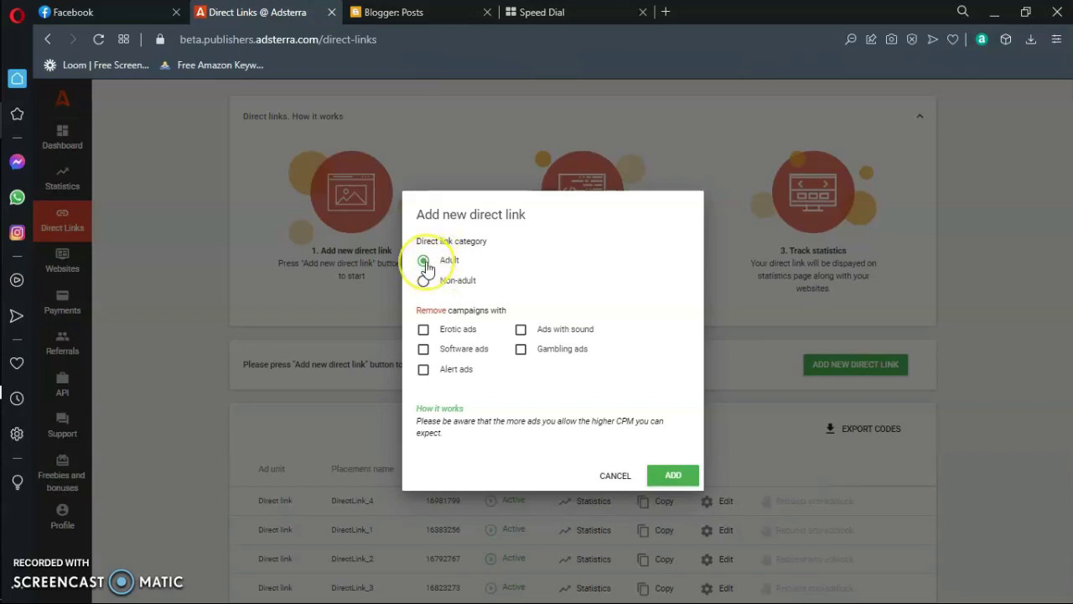
{"action": "left_click", "coordinate": [424, 282]}
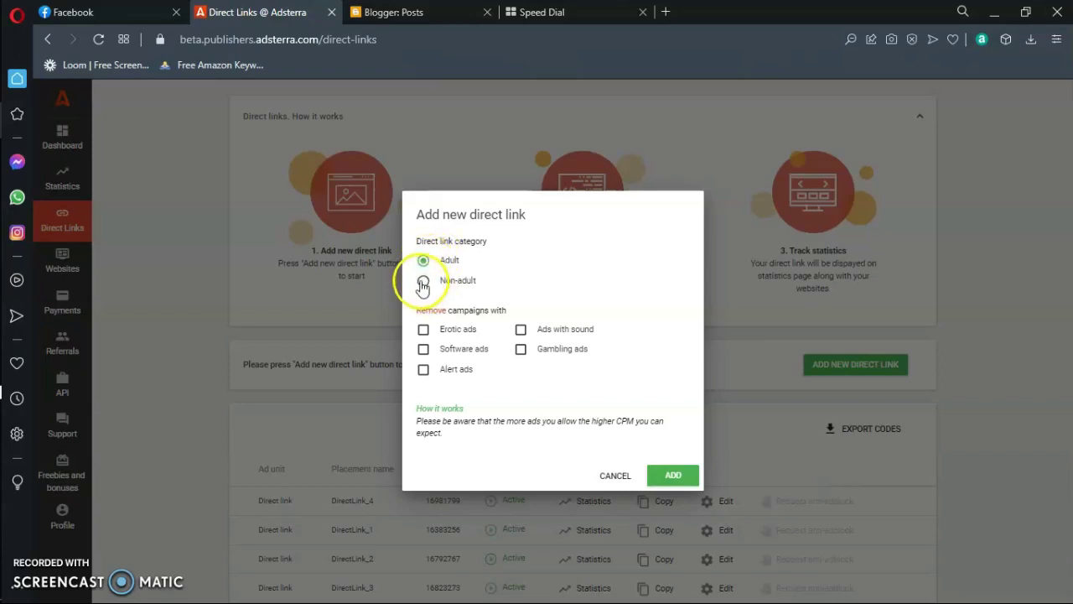
{"action": "left_click", "coordinate": [423, 329]}
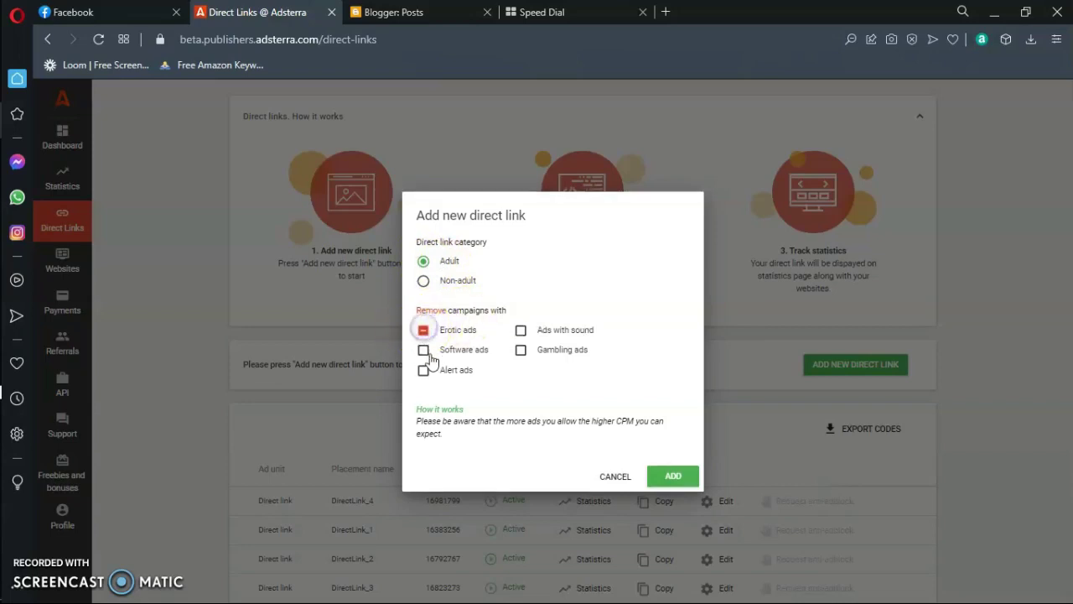
{"action": "left_click", "coordinate": [424, 350]}
{"action": "left_click", "coordinate": [423, 370]}
{"action": "left_click", "coordinate": [520, 350]}
{"action": "left_click", "coordinate": [521, 330]}
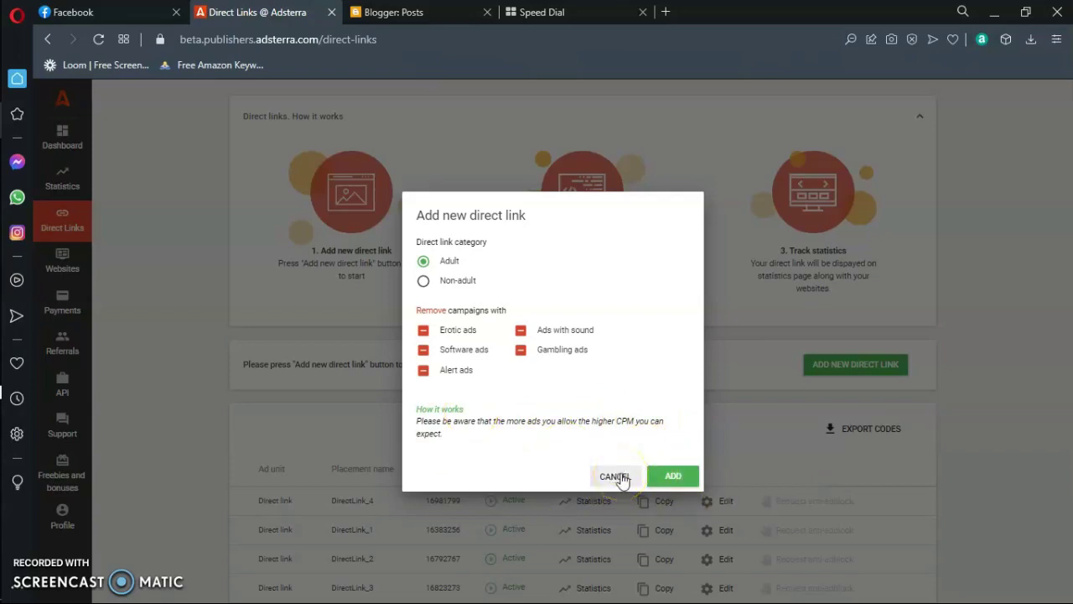
{"action": "left_click", "coordinate": [671, 476]}
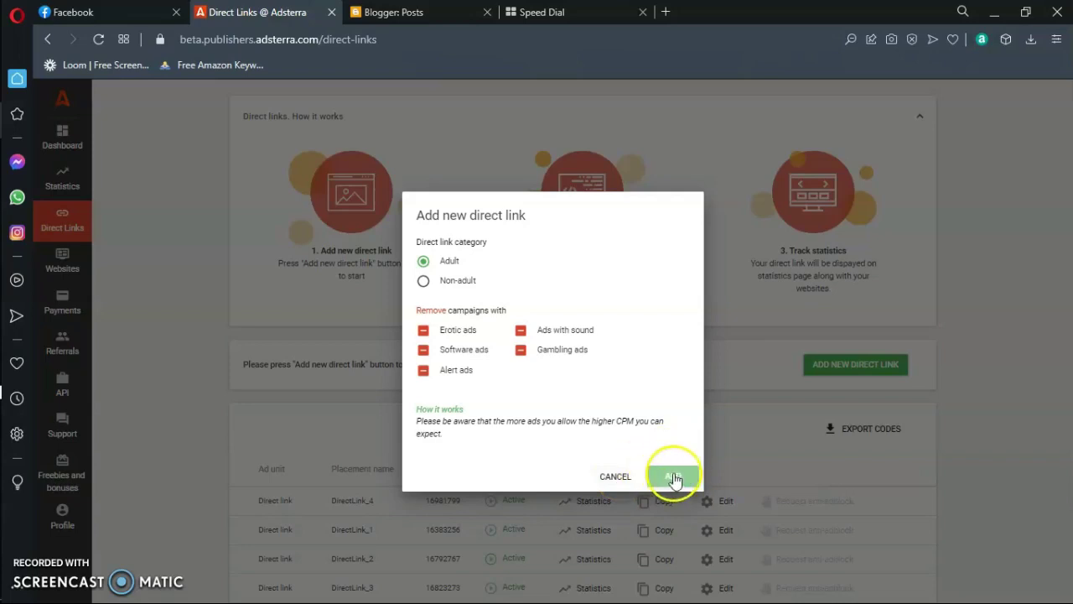
{"action": "left_click", "coordinate": [611, 476]}
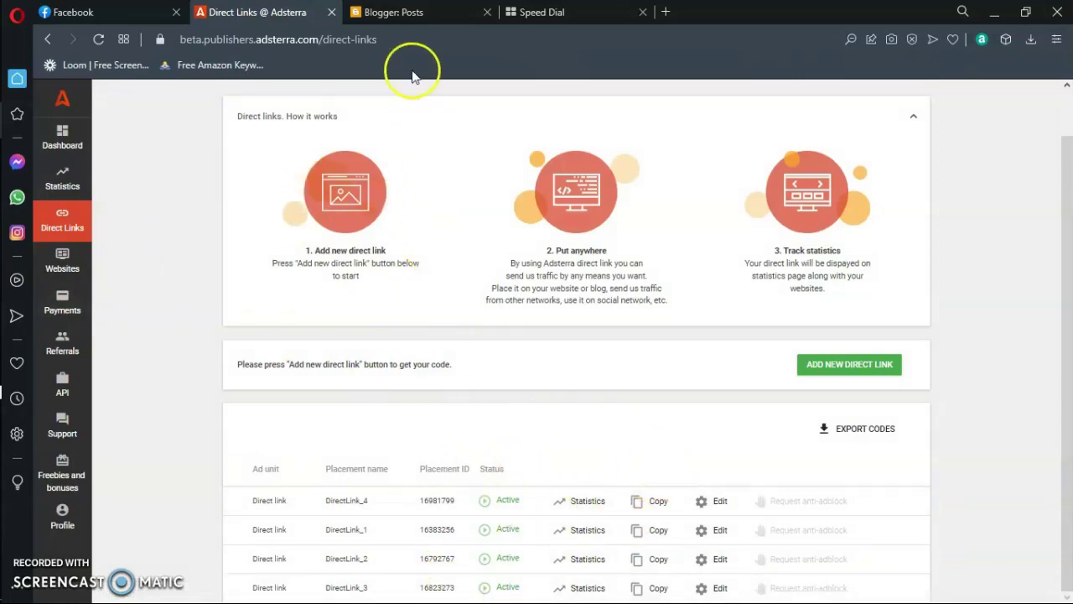
{"action": "left_click", "coordinate": [398, 15]}
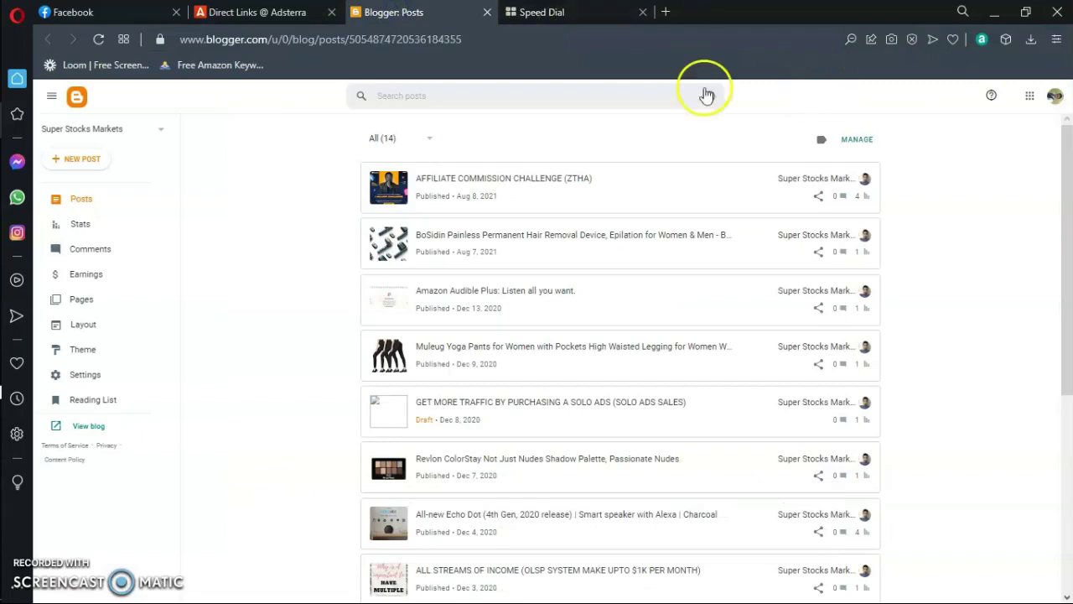
{"action": "left_click", "coordinate": [281, 19]}
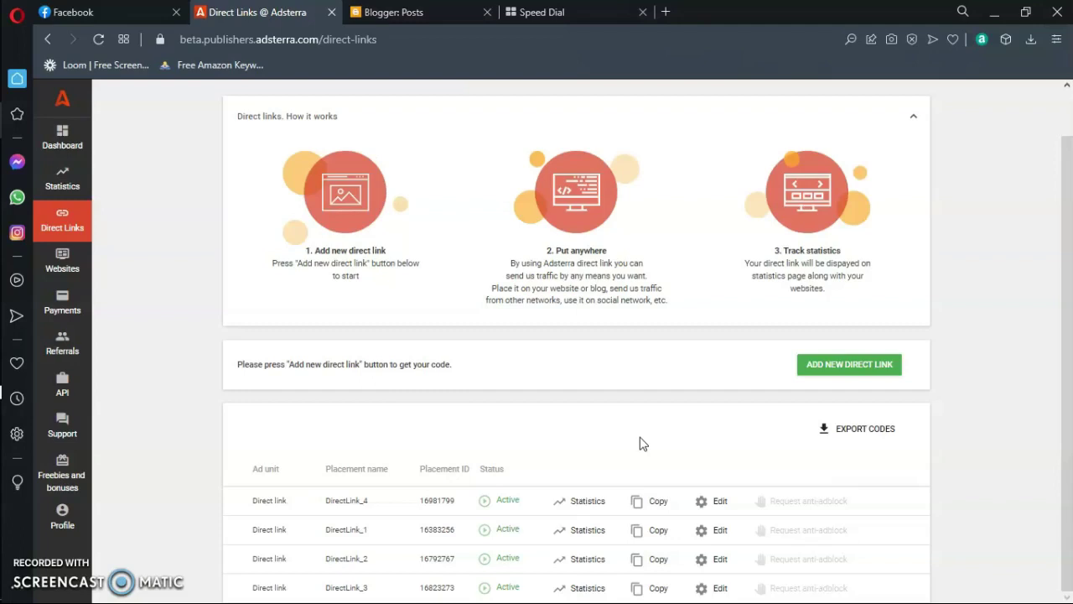
{"action": "left_click", "coordinate": [803, 373]}
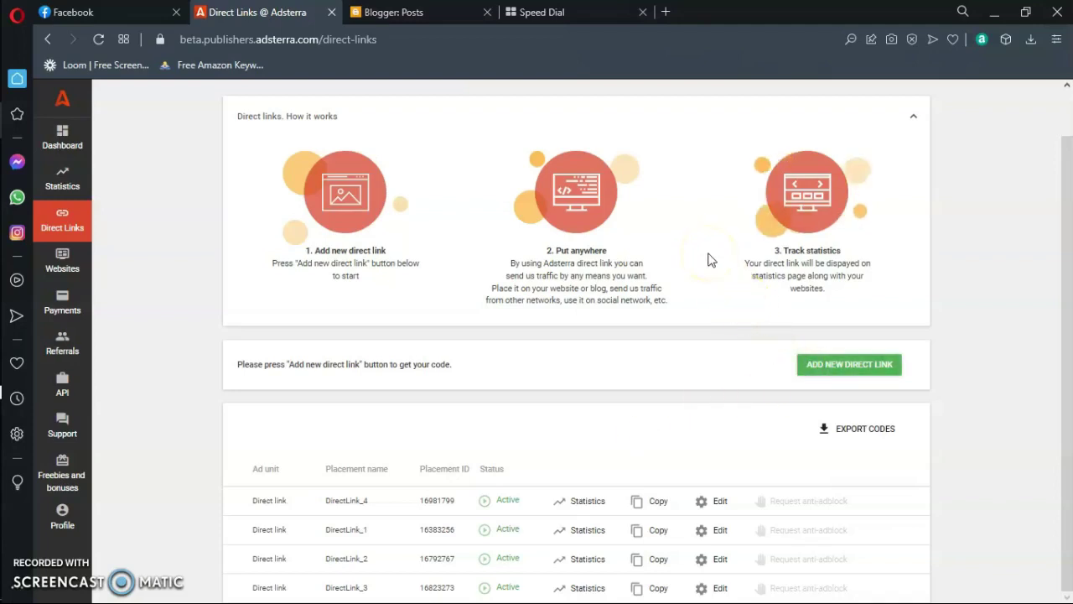
Switch to Blogger and change to the first alternative Google account listed.
{"action": "left_click", "coordinate": [377, 12]}
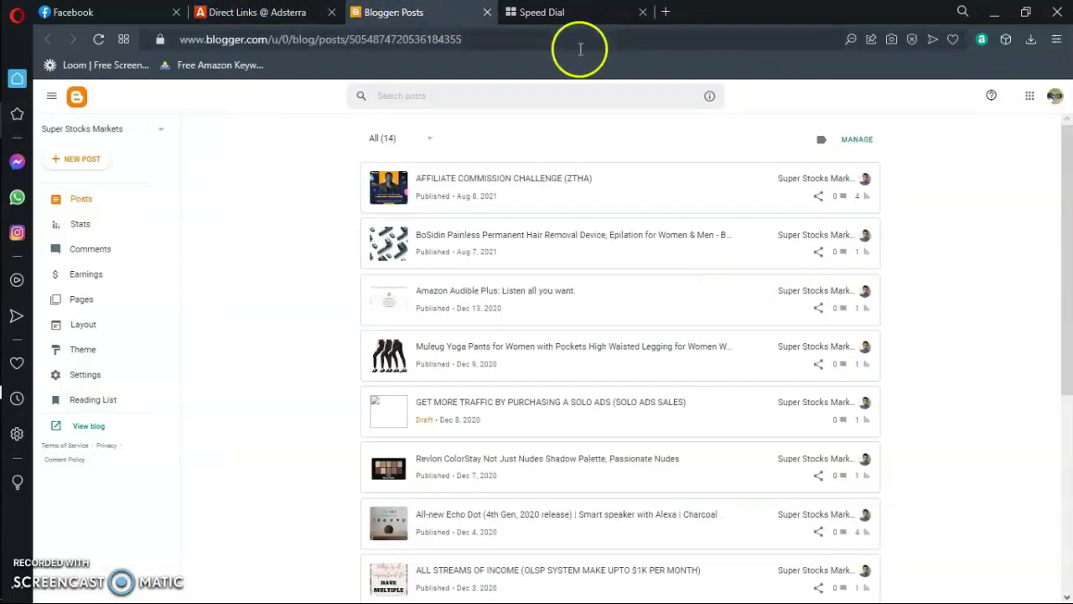
{"action": "left_click", "coordinate": [1055, 97]}
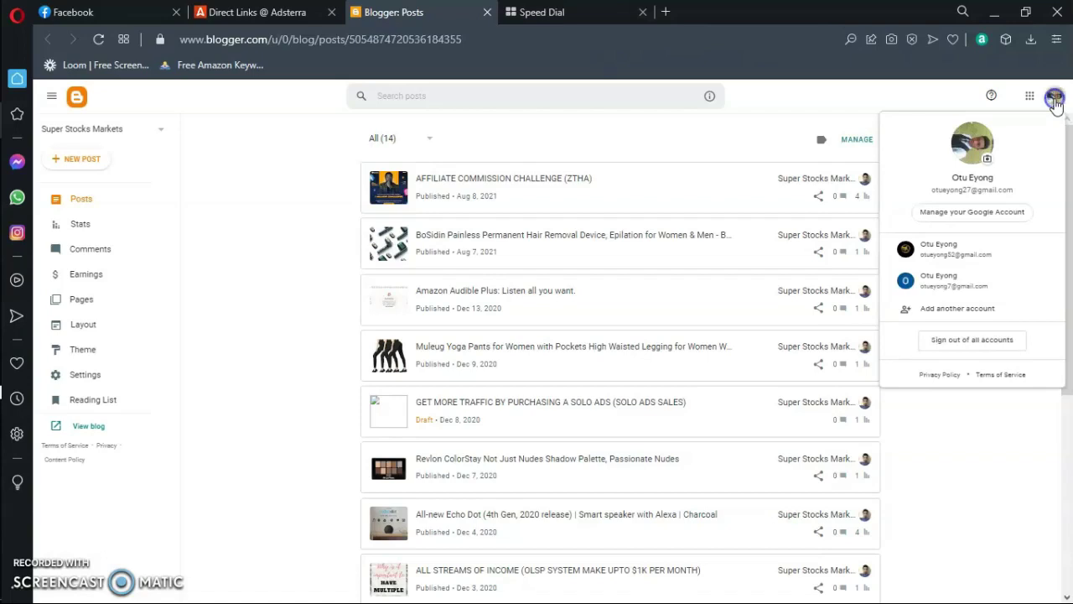
{"action": "left_click", "coordinate": [960, 253]}
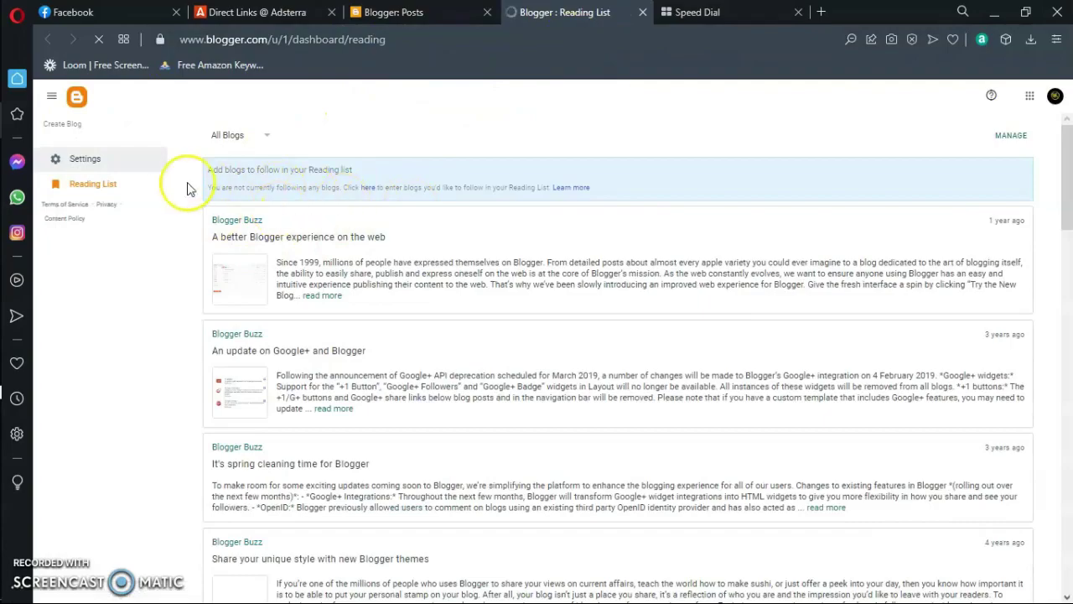
{"action": "mouse_move", "coordinate": [1067, 151]}
{"action": "left_mouse_down"}
{"action": "mouse_move", "coordinate": [1069, 339]}
{"action": "mouse_move", "coordinate": [1068, 152]}
{"action": "left_mouse_up"}
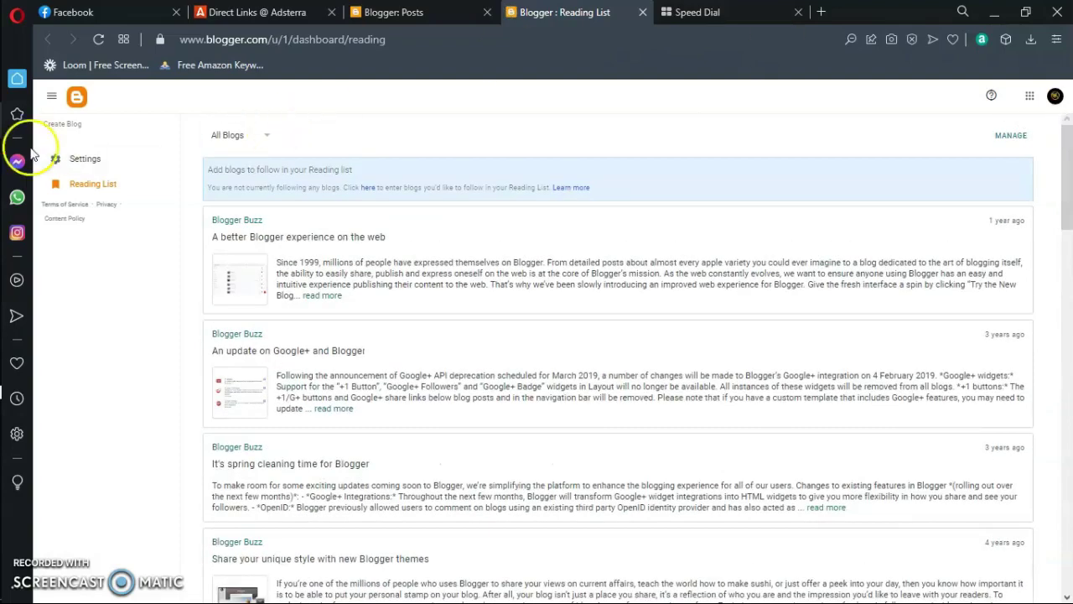
Start creating a blog titled "newsalife" and enter newsalife as its blogspot.com address.
{"action": "left_click", "coordinate": [66, 124]}
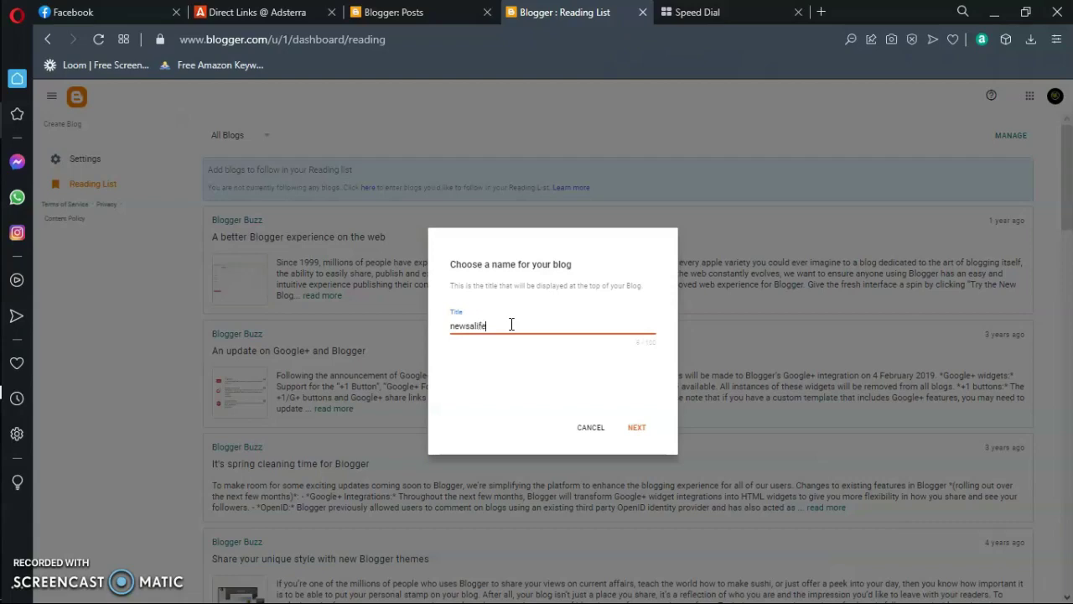
{"action": "left_click", "coordinate": [636, 427]}
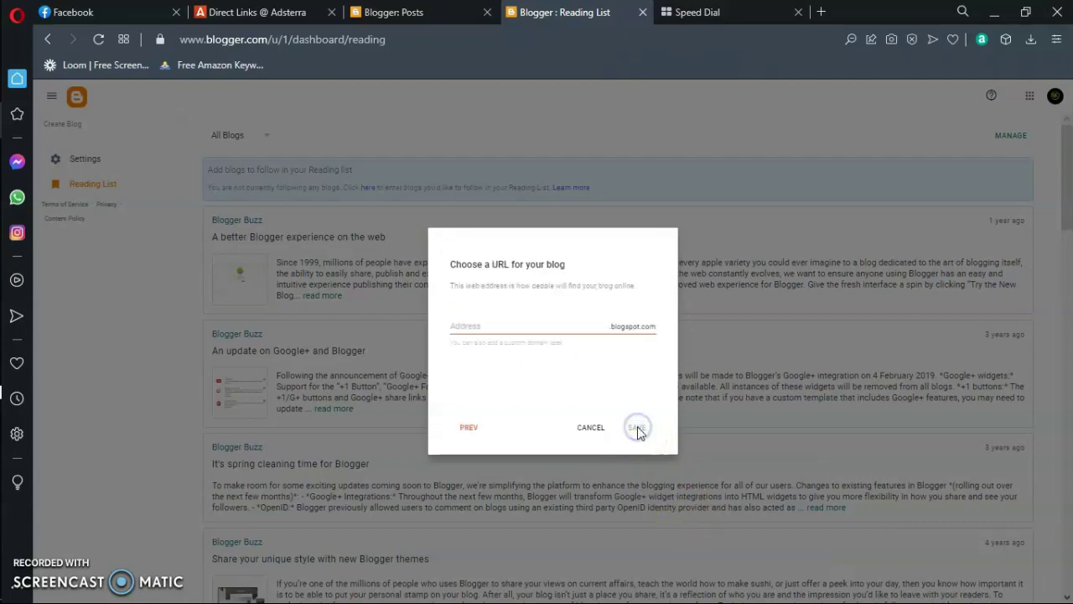
{"action": "left_click", "coordinate": [517, 326]}
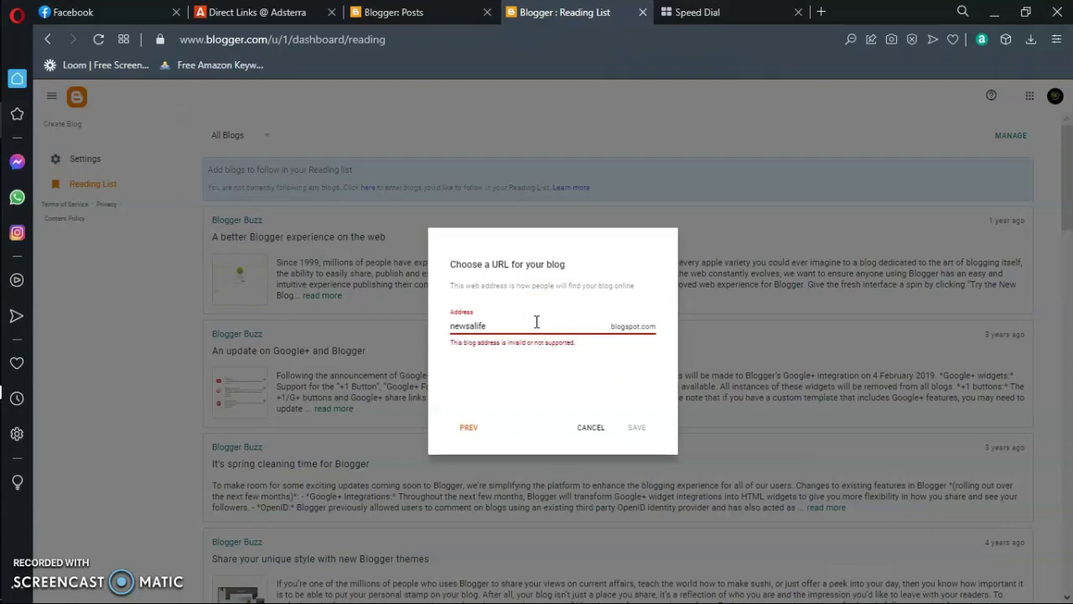
{"action": "key", "text": "Left"}
{"action": "key", "text": "Left"}
{"action": "key", "text": "Left"}
{"action": "key", "text": "Left"}
{"action": "key", "text": "Left"}
{"action": "key", "text": "Left"}
{"action": "key", "text": "Left"}
{"action": "key", "text": "Left"}
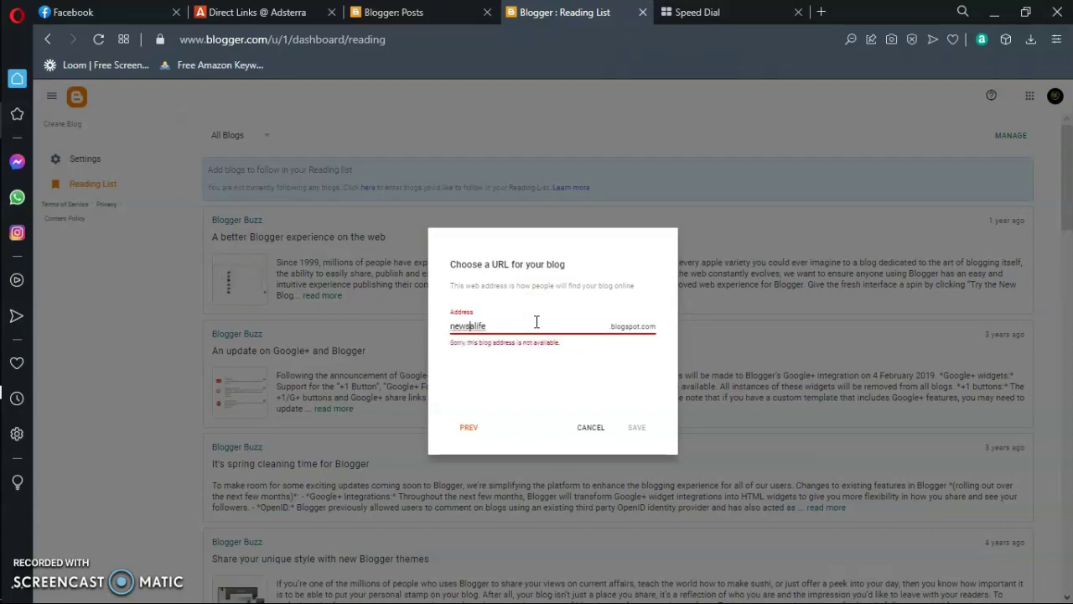
{"action": "key", "text": "Delete"}
{"action": "key", "text": "Delete"}
{"action": "key", "text": "Delete"}
{"action": "key", "text": "BackSpace"}
{"action": "type", "text": "news"}
Set the blog address to newsalife1.blogspot.com and save the new blog.
{"action": "left_click", "coordinate": [489, 326]}
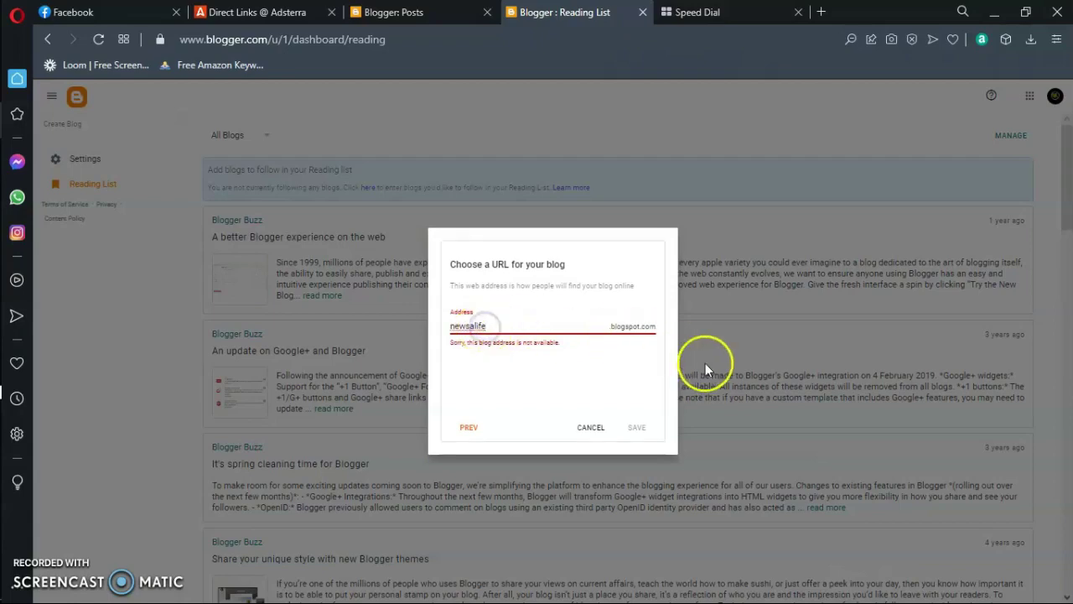
{"action": "type", "text": "1"}
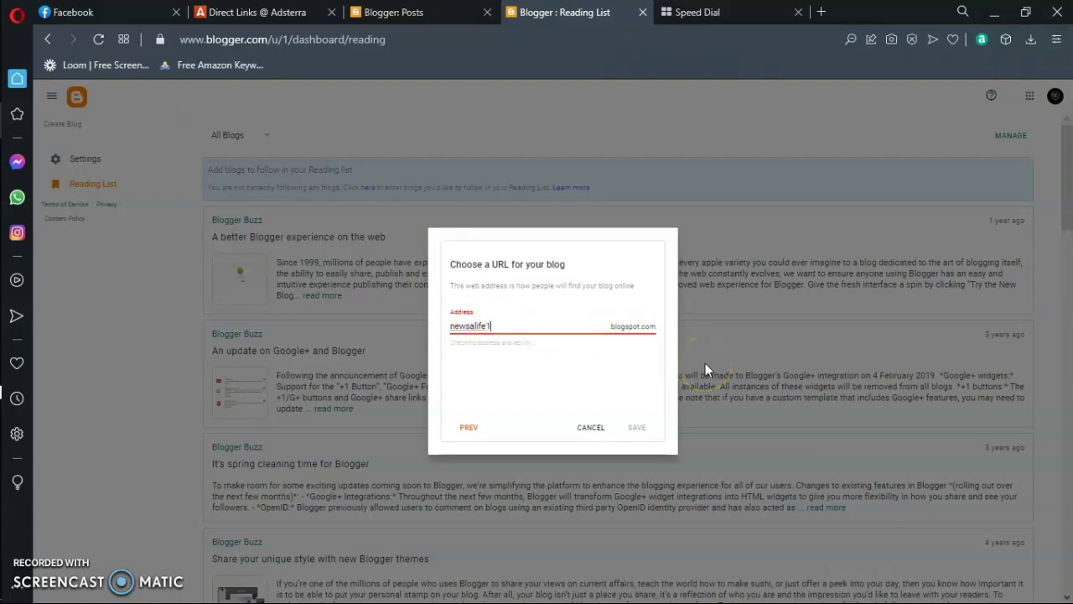
{"action": "left_click", "coordinate": [637, 428]}
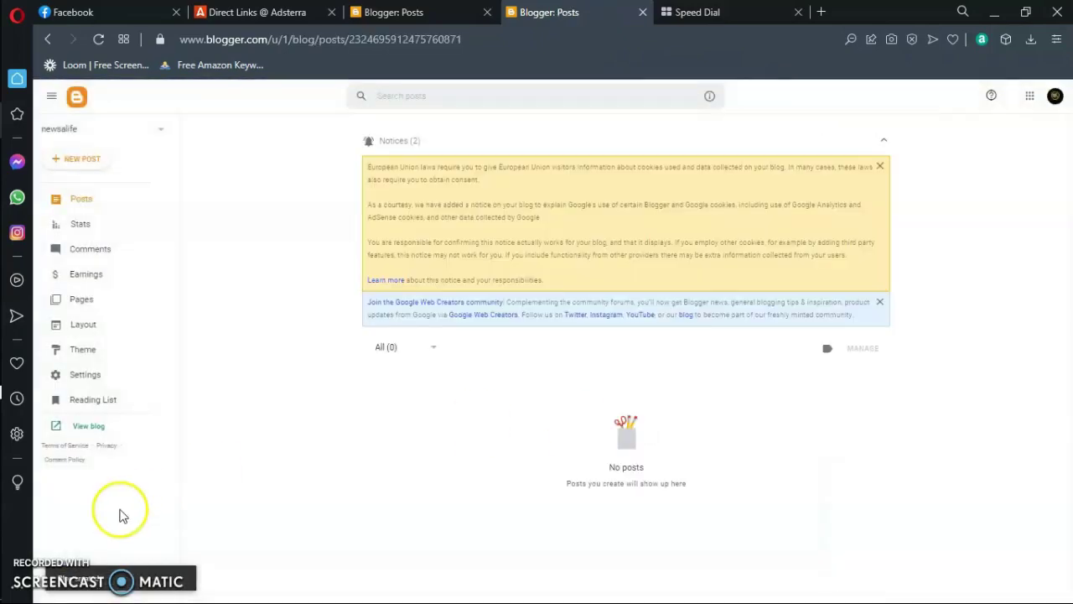
Start a new blank post in the newsalife blog.
{"action": "mouse_move", "coordinate": [4, 84]}
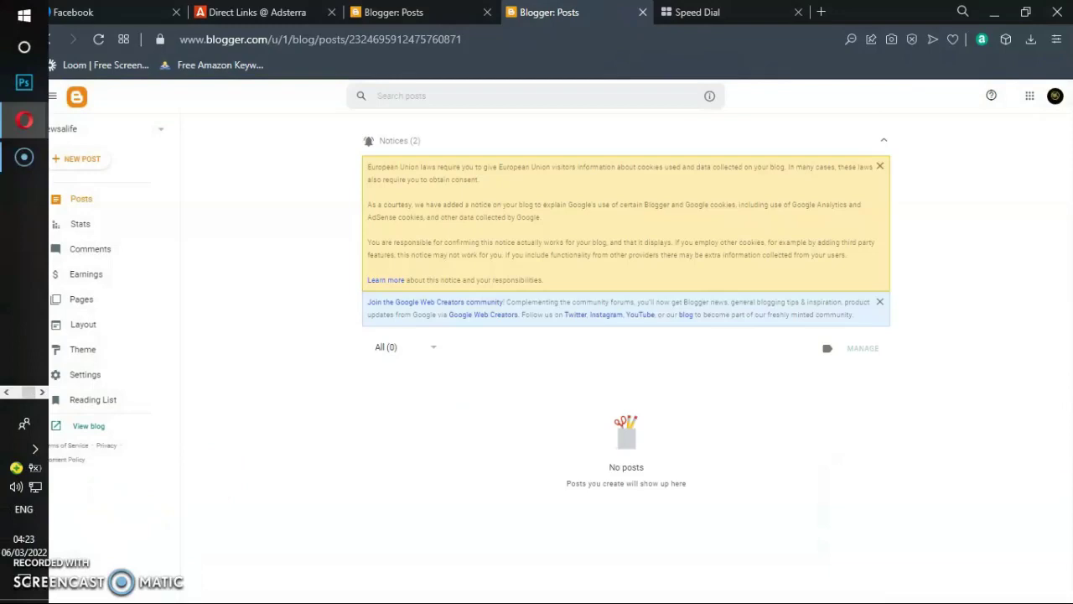
{"action": "left_click", "coordinate": [75, 200]}
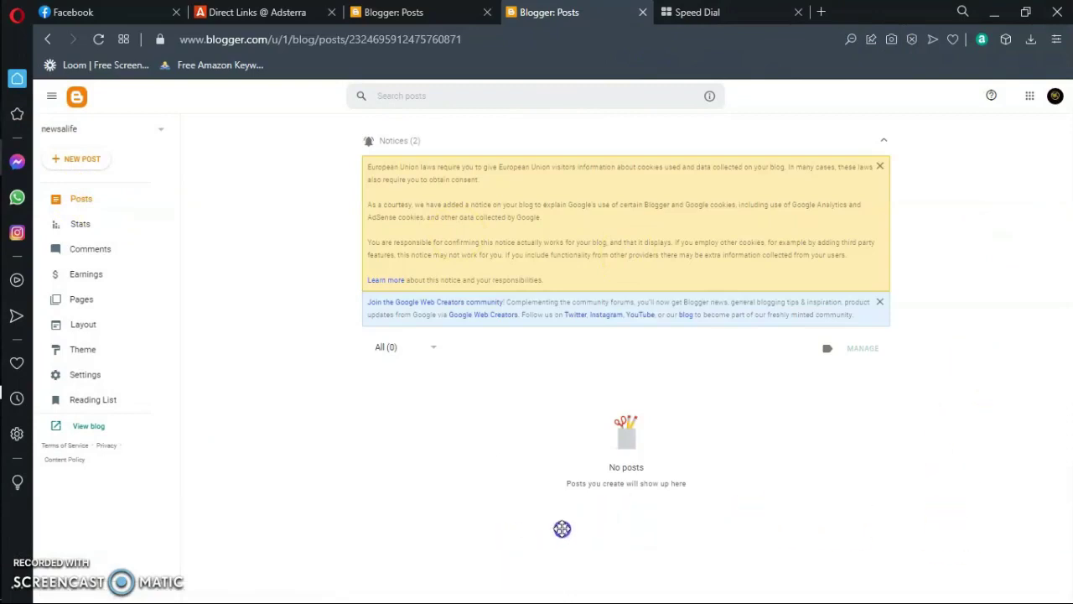
{"action": "left_click", "coordinate": [931, 540]}
{"action": "left_click", "coordinate": [846, 406]}
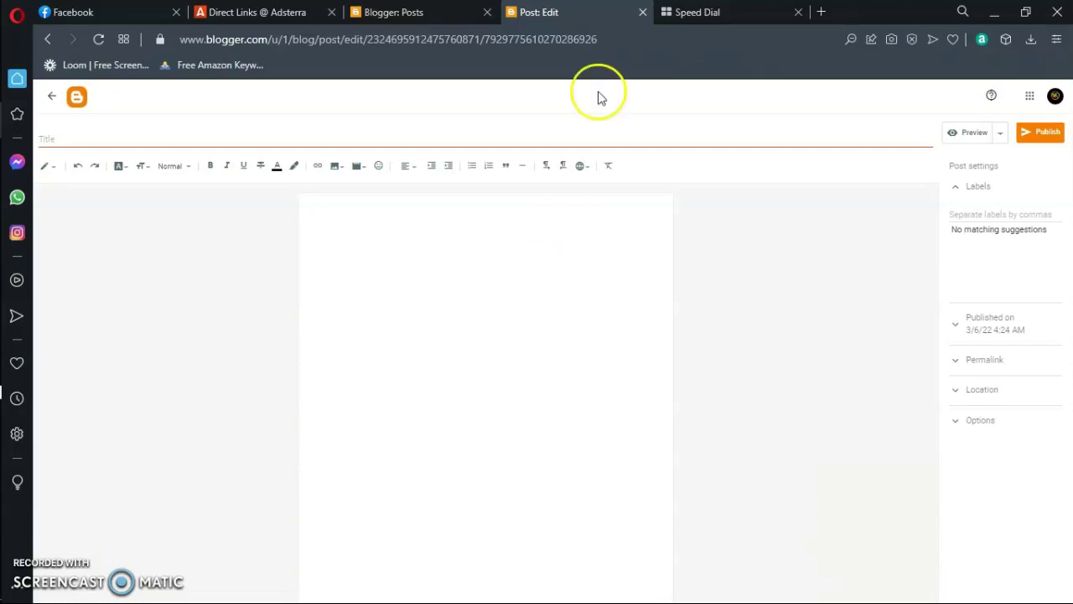
Search Google for "bad news in nigeria" in the empty Speed Dial tab and browse the image results.
{"action": "left_click", "coordinate": [720, 13]}
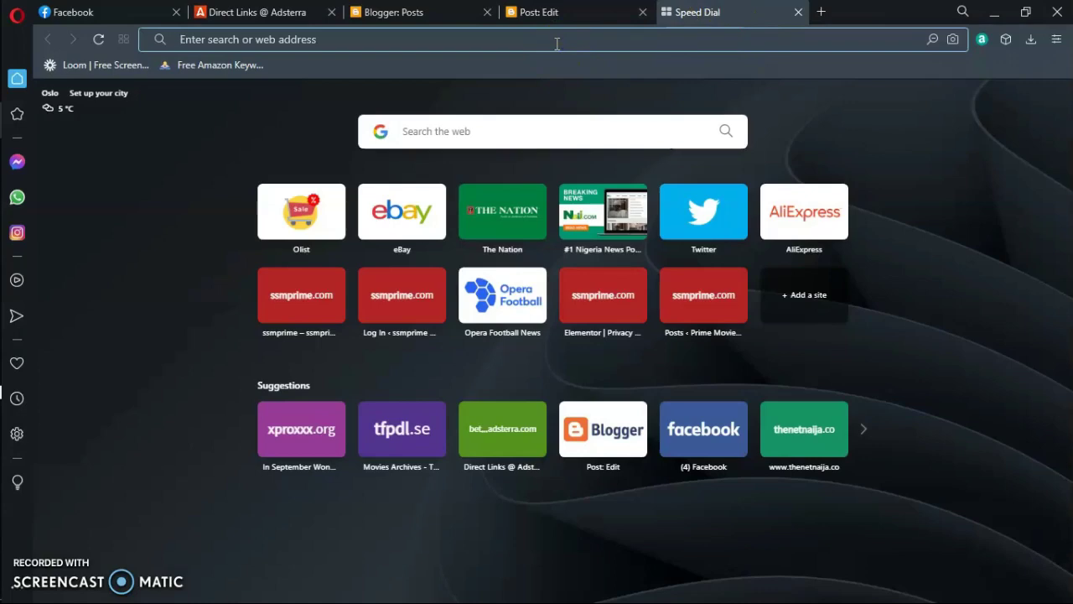
{"action": "type", "text": "bad news"}
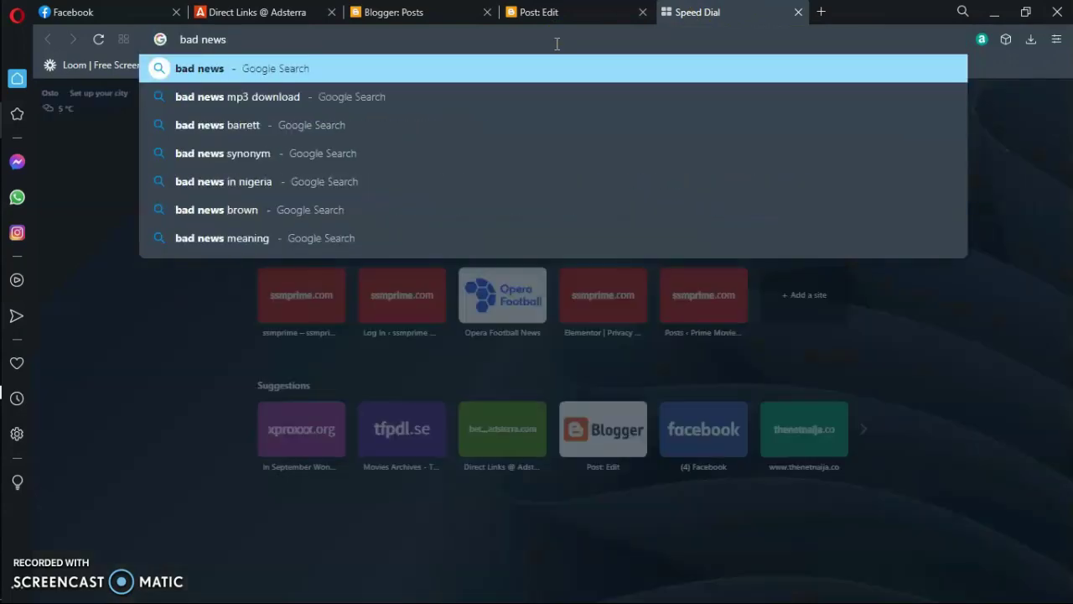
{"action": "type", "text": " in ni"}
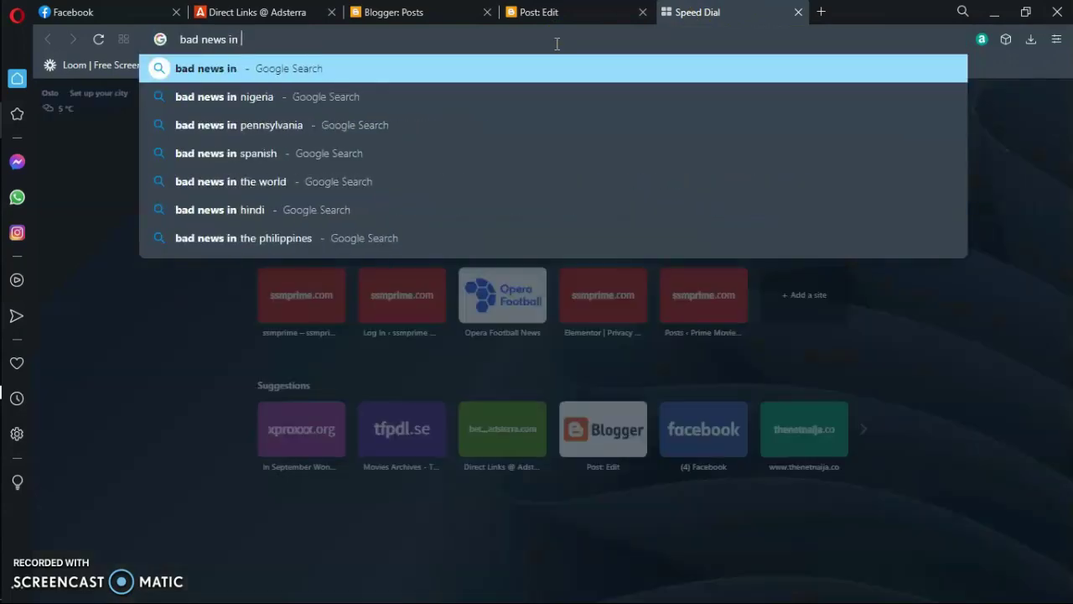
{"action": "type", "text": "geri"}
{"action": "type", "text": "a"}
{"action": "key", "text": "Return"}
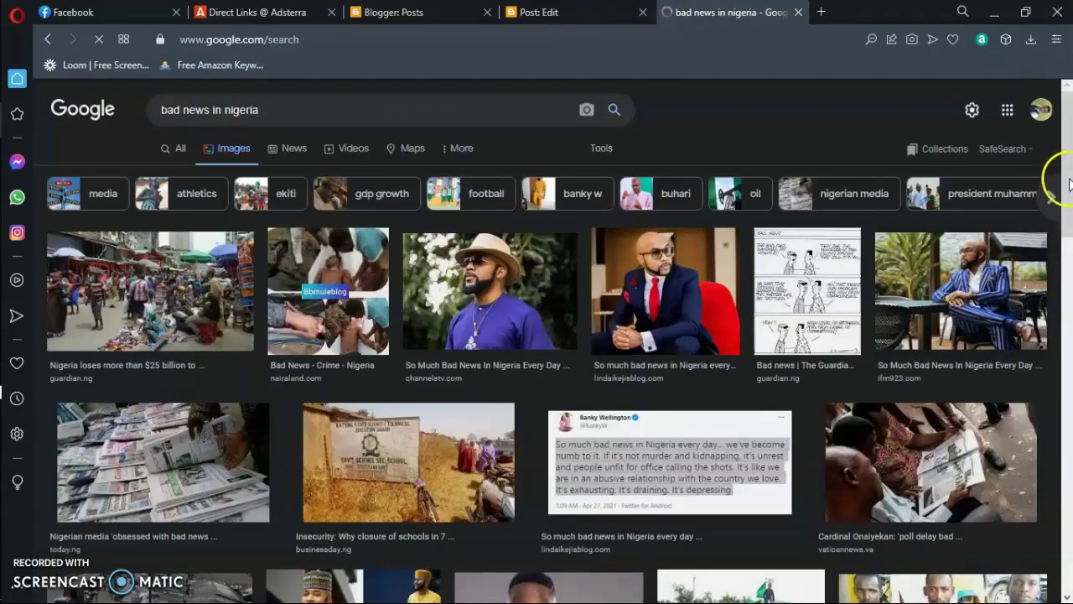
{"action": "scroll", "coordinate": [1063, 191], "scroll_direction": "down", "scroll_amount": 2}
{"action": "scroll", "coordinate": [1068, 186], "scroll_direction": "down", "scroll_amount": 7}
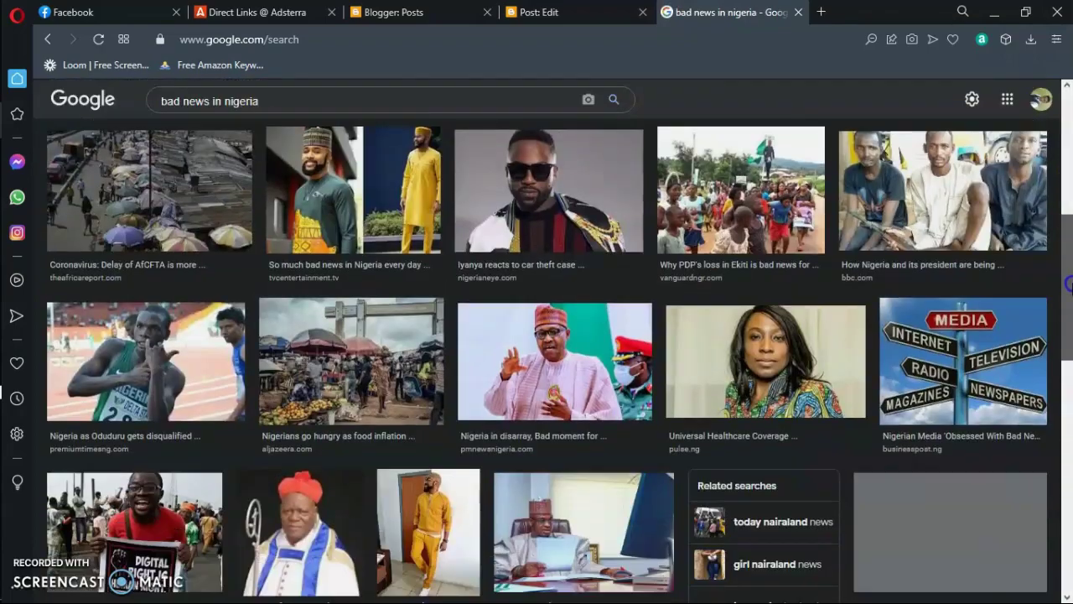
{"action": "scroll", "coordinate": [1069, 372], "scroll_direction": "down", "scroll_amount": 8}
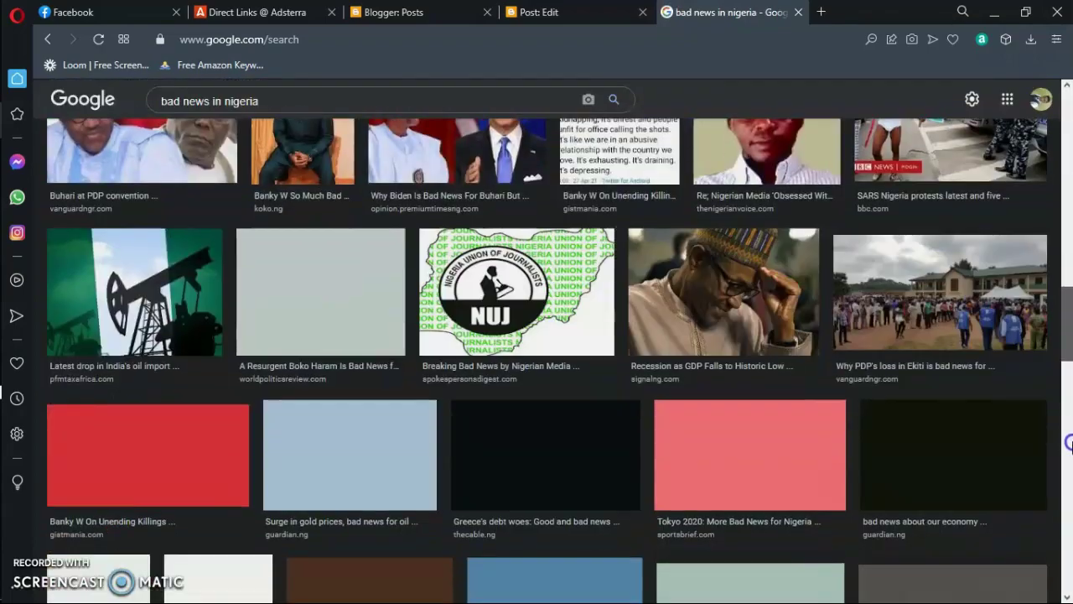
Search Google Images for "sad news in nigeria" and browse the results for a news picture.
{"action": "key", "text": "Home"}
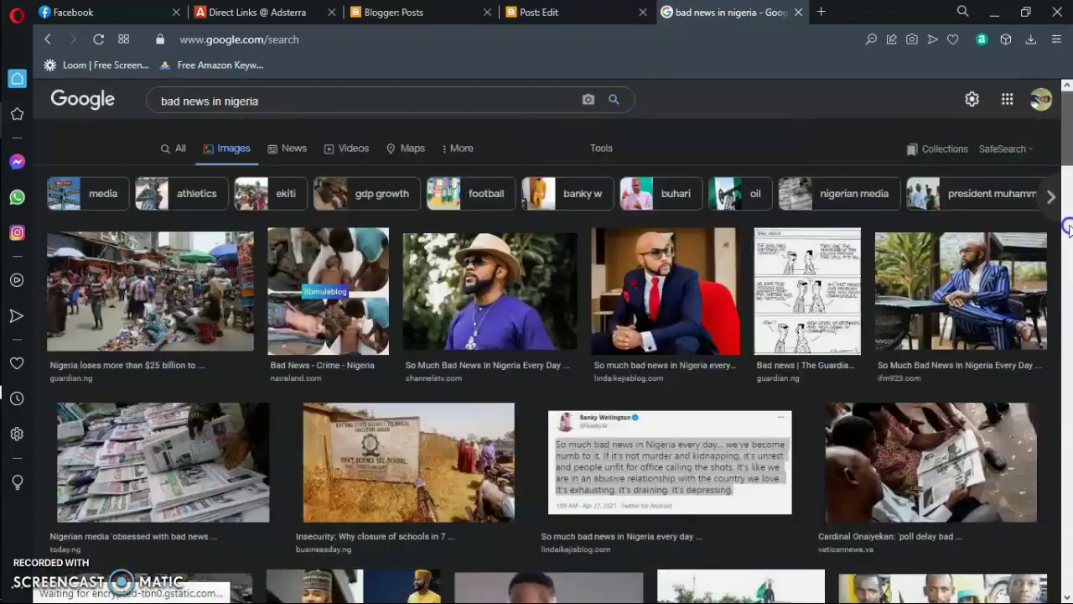
{"action": "left_click_drag", "start_coordinate": [294, 100], "coordinate": [142, 85]}
{"action": "type", "text": "sad"}
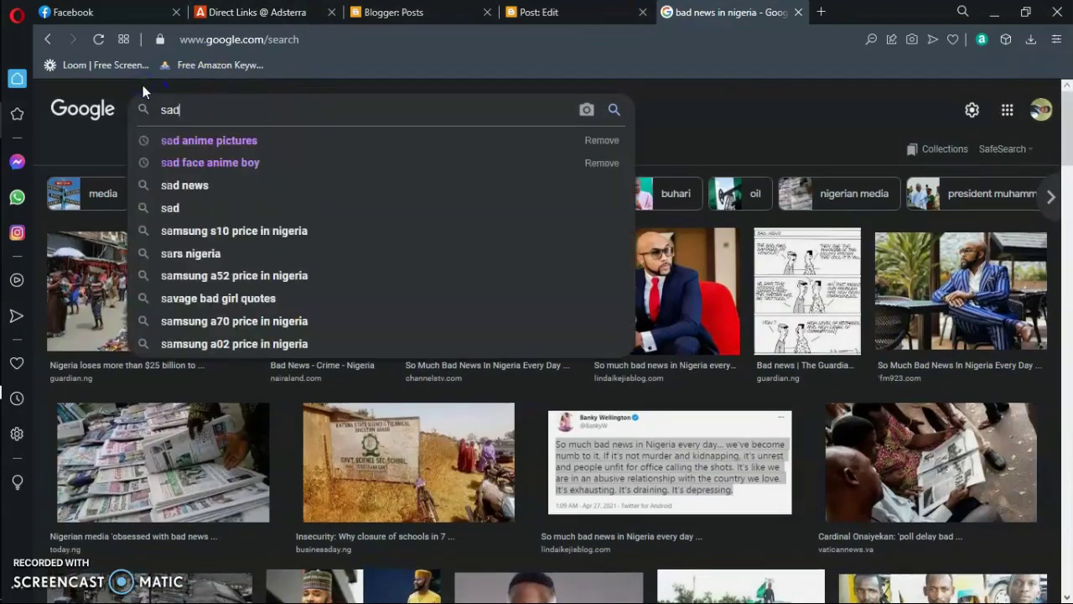
{"action": "key", "text": "Down"}
{"action": "key", "text": "Down"}
{"action": "key", "text": "Down"}
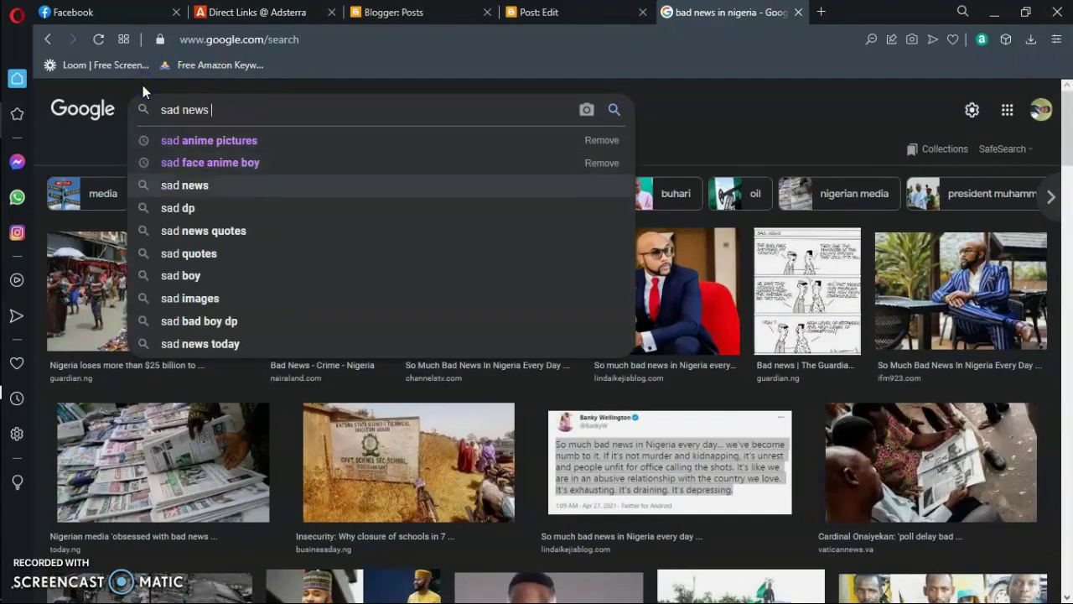
{"action": "type", "text": "in n"}
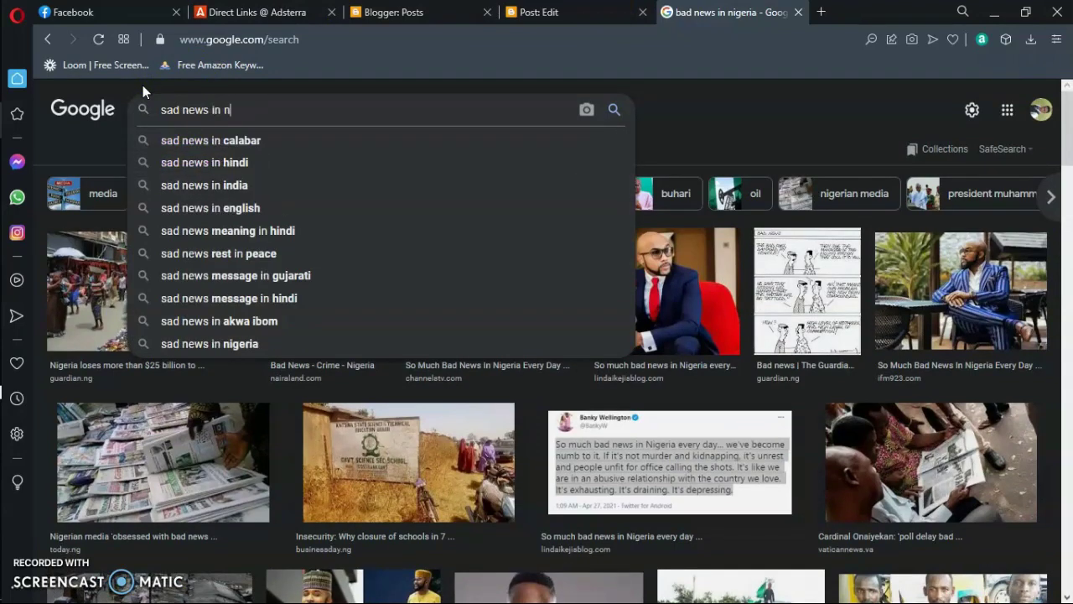
{"action": "type", "text": "igeria"}
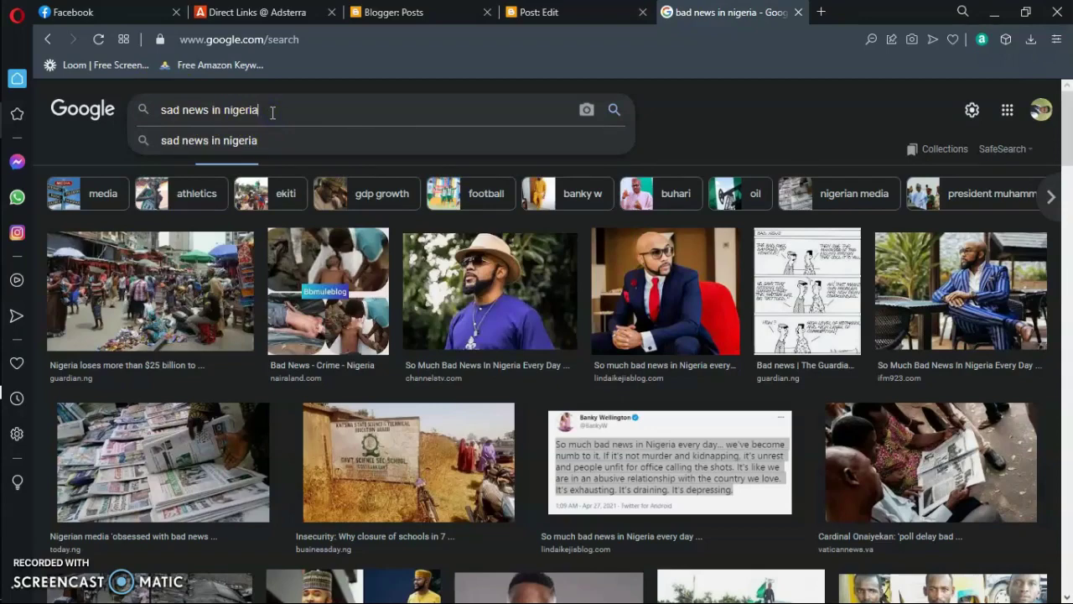
{"action": "left_click", "coordinate": [616, 110]}
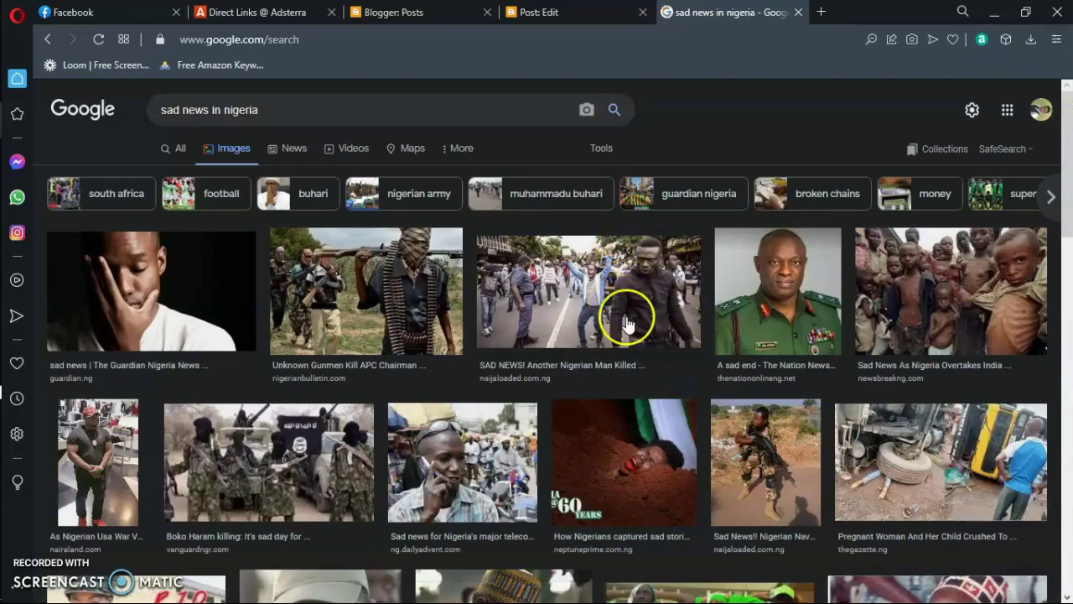
{"action": "left_click_drag", "start_coordinate": [1067, 165], "coordinate": [1068, 468]}
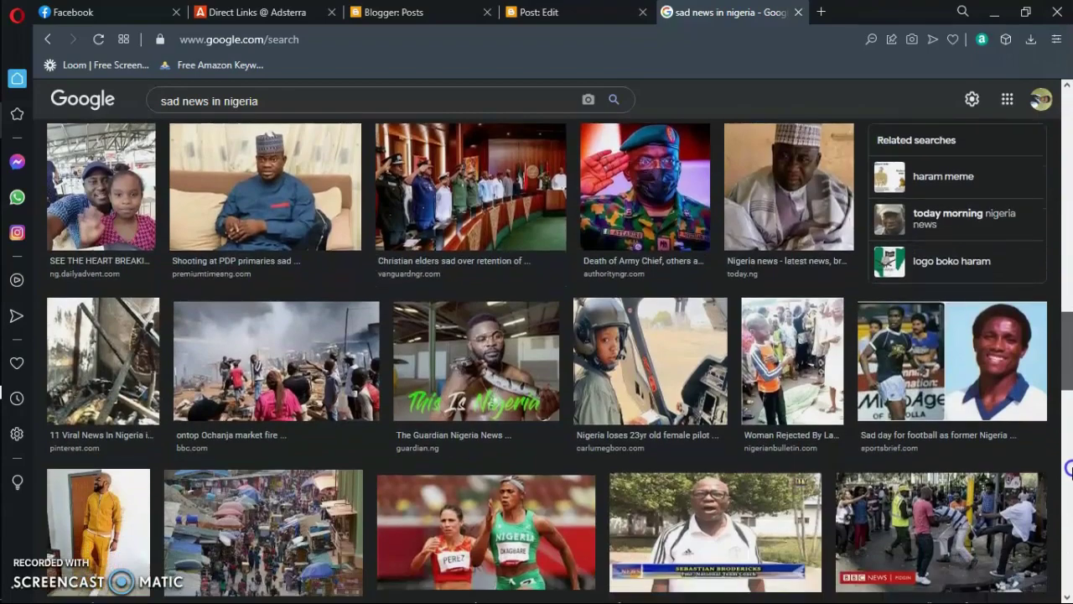
{"action": "left_click_drag", "start_coordinate": [1069, 467], "coordinate": [1069, 316]}
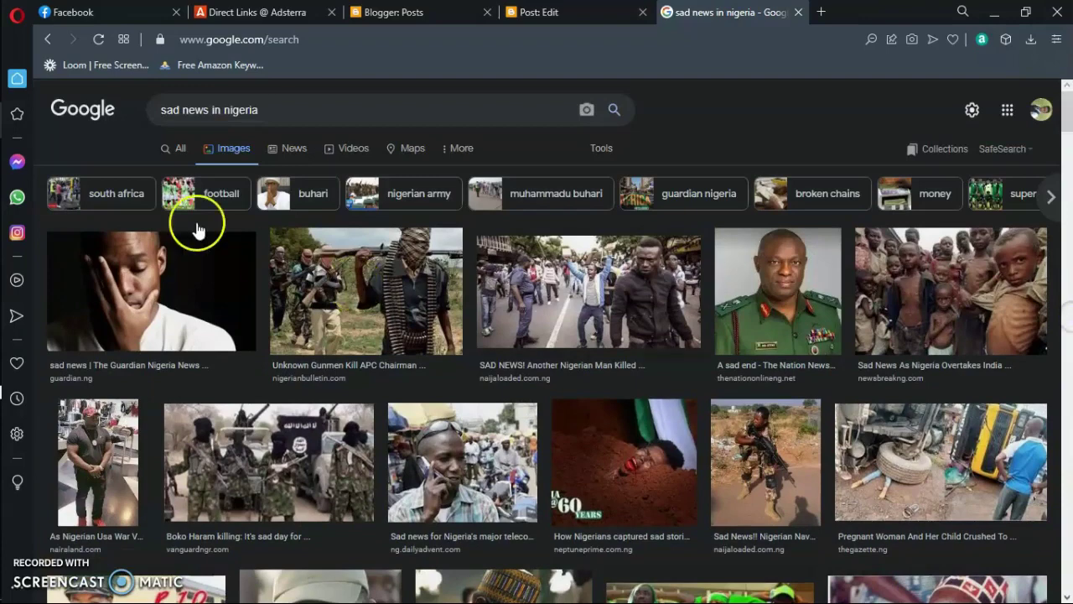
Search Google Images for "woman kills husband for money in nigeria" and look through the results.
{"action": "left_click", "coordinate": [281, 115]}
{"action": "key", "text": "ctrl+a"}
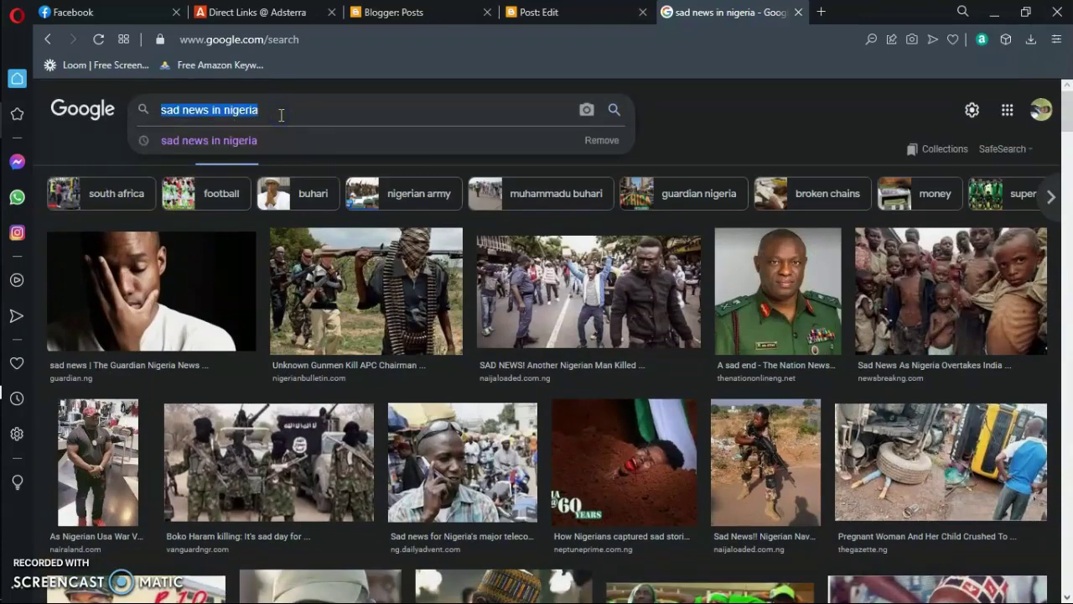
{"action": "key", "text": "BackSpace"}
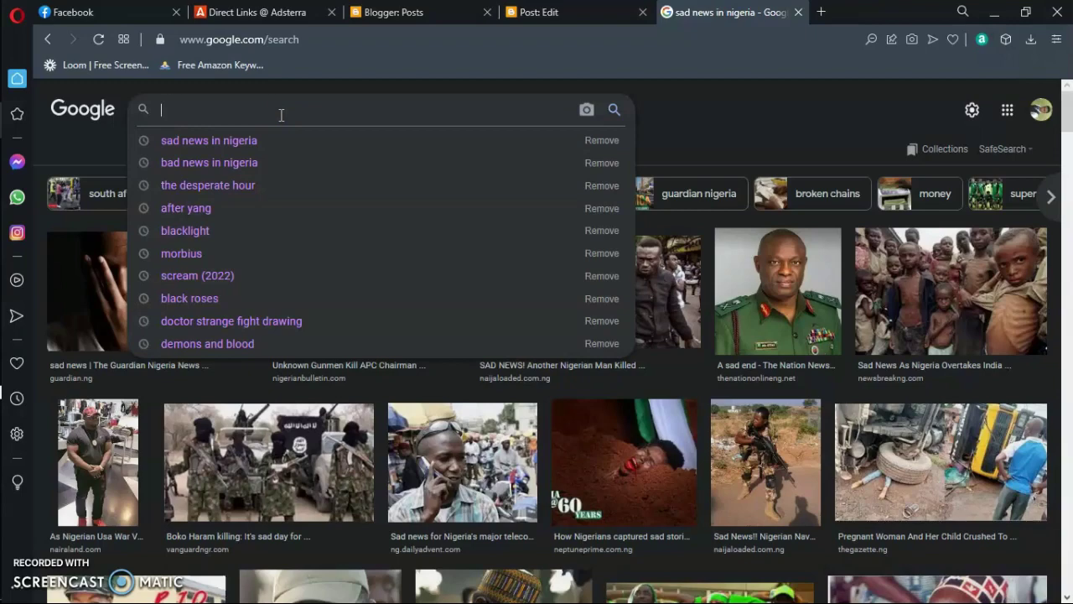
{"action": "type", "text": "woman "}
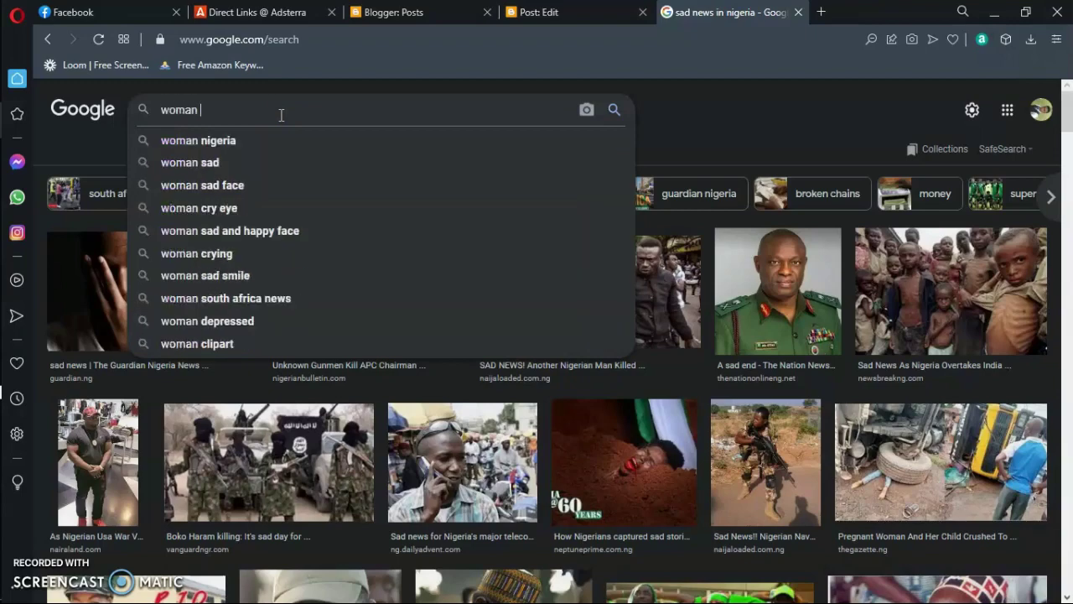
{"action": "type", "text": "kills"}
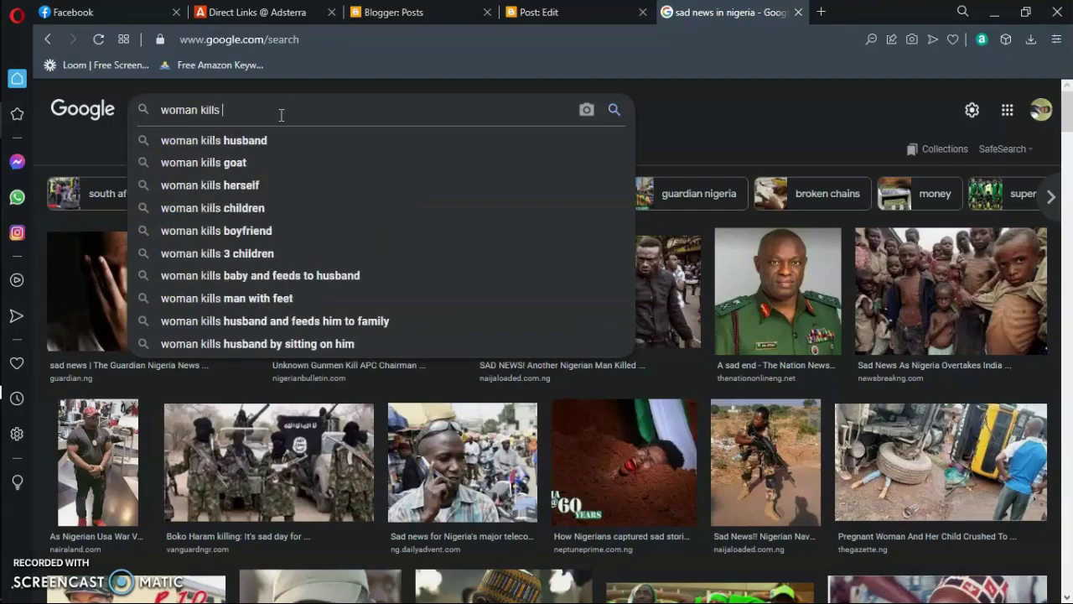
{"action": "key", "text": "Down"}
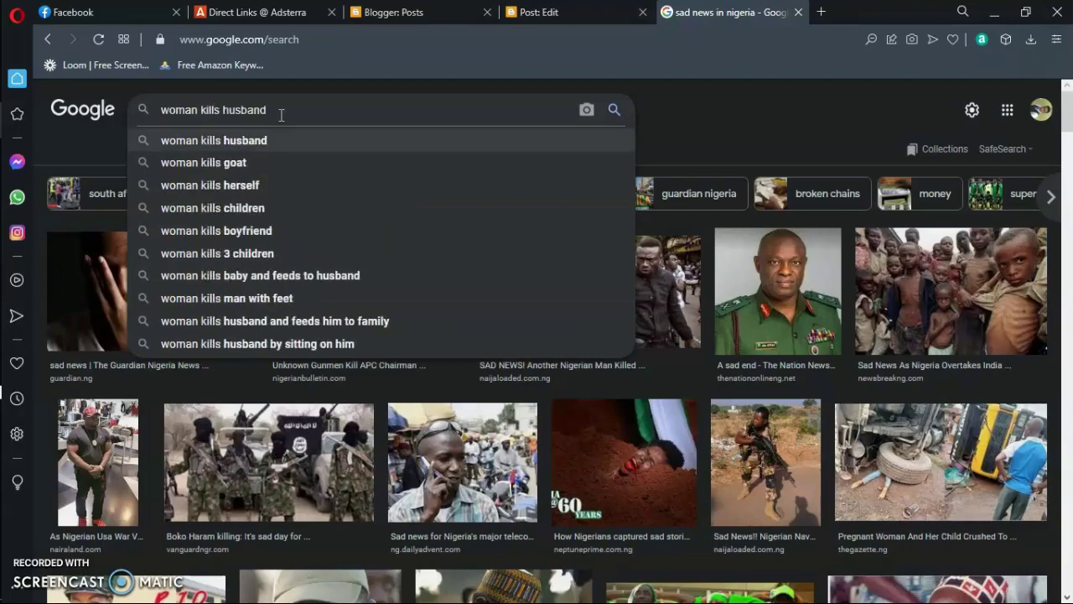
{"action": "type", "text": "for m"}
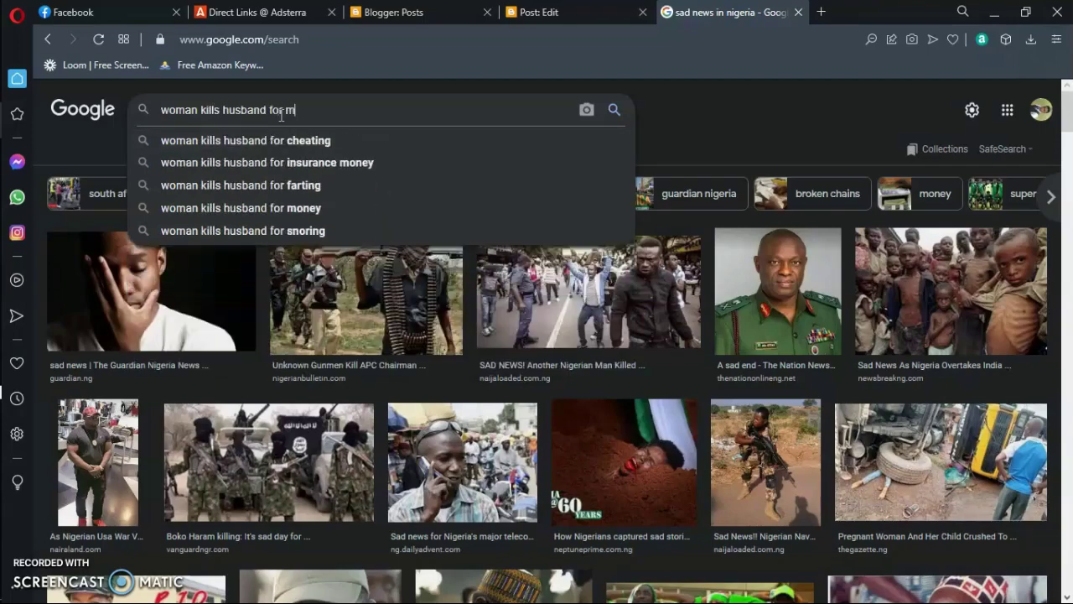
{"action": "type", "text": "oney"}
{"action": "key", "text": "Return"}
{"action": "type", "text": "in nigeria"}
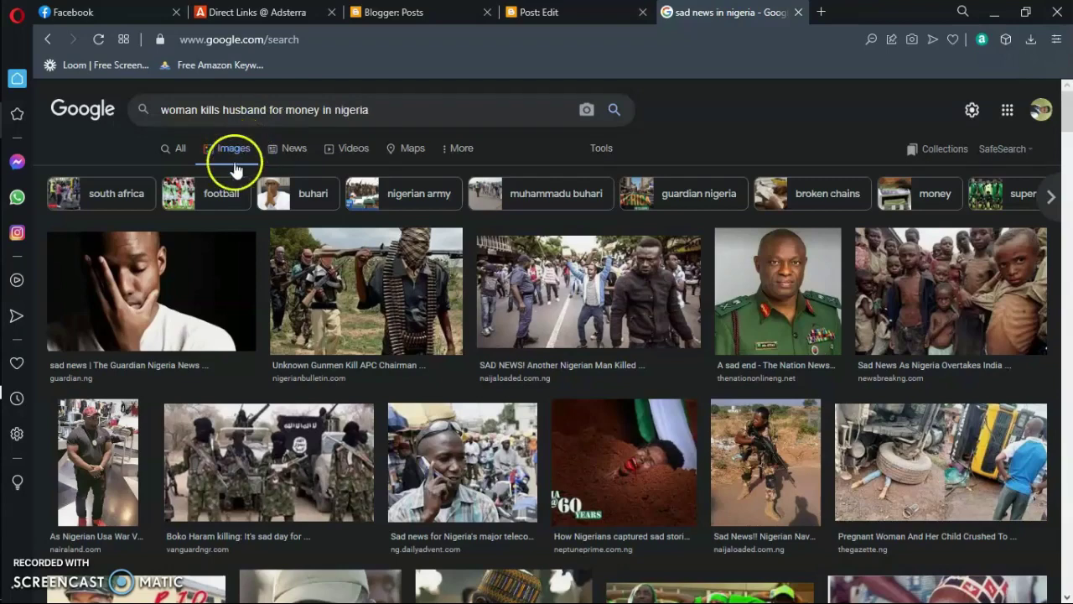
{"action": "left_click", "coordinate": [615, 109]}
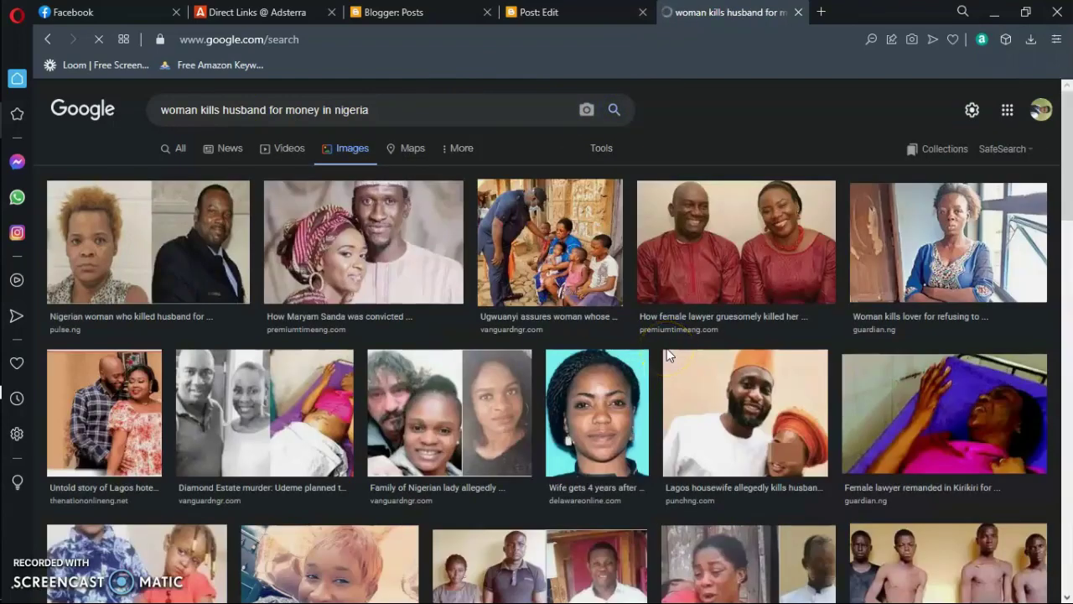
{"action": "scroll", "coordinate": [666, 348], "scroll_direction": "down", "scroll_amount": 8}
{"action": "key", "text": "Down"}
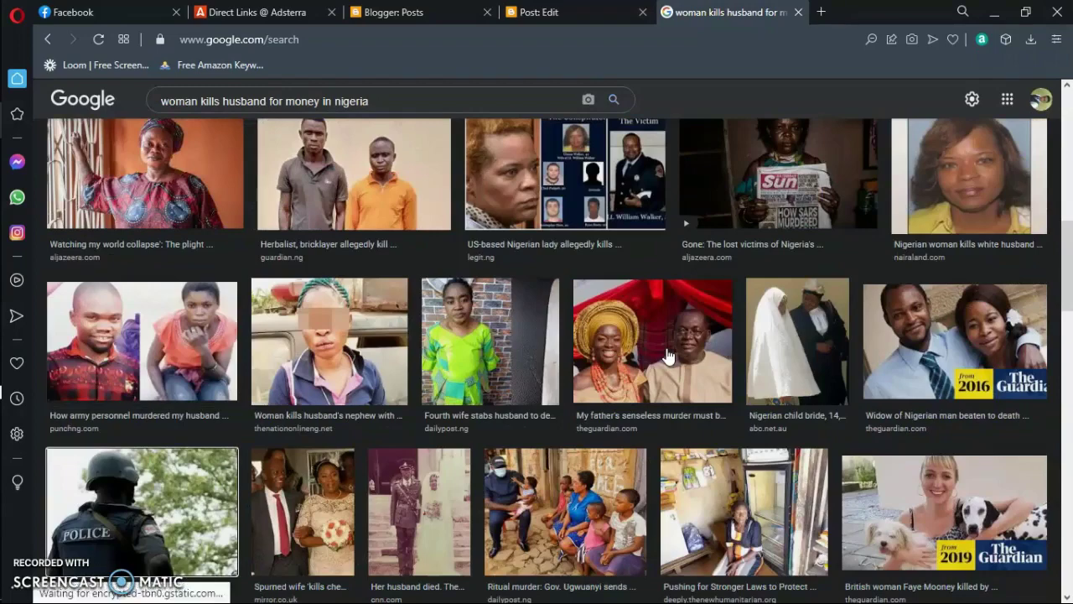
{"action": "key", "text": "Home"}
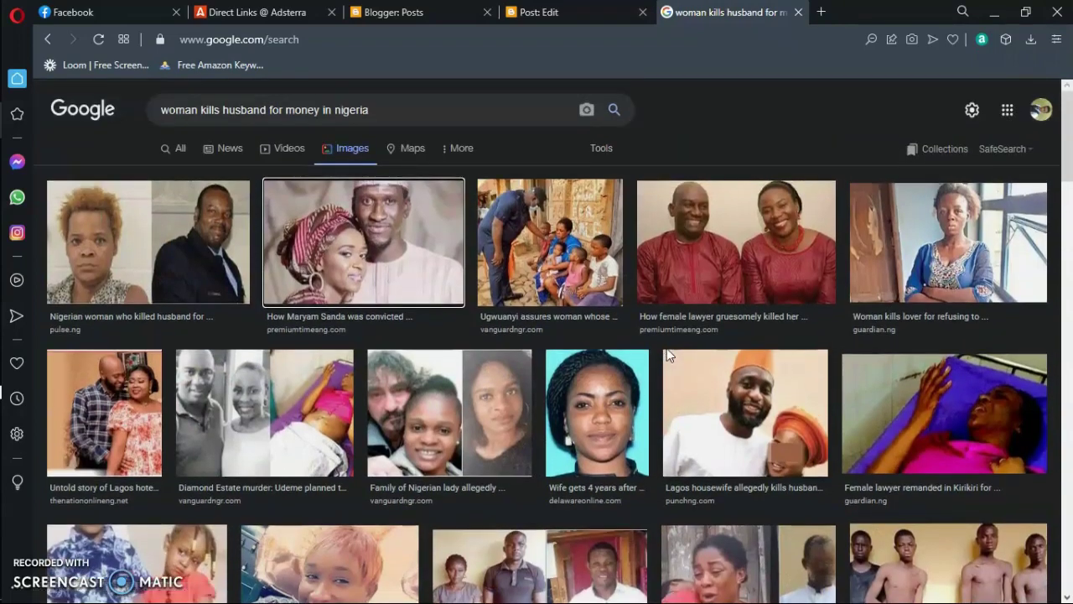
Open the guardian.ng image "Woman kills lover for refusing to finance daughter's birthday" and save it as JPEG Birthday in the Pictures folder.
{"action": "left_click", "coordinate": [964, 298]}
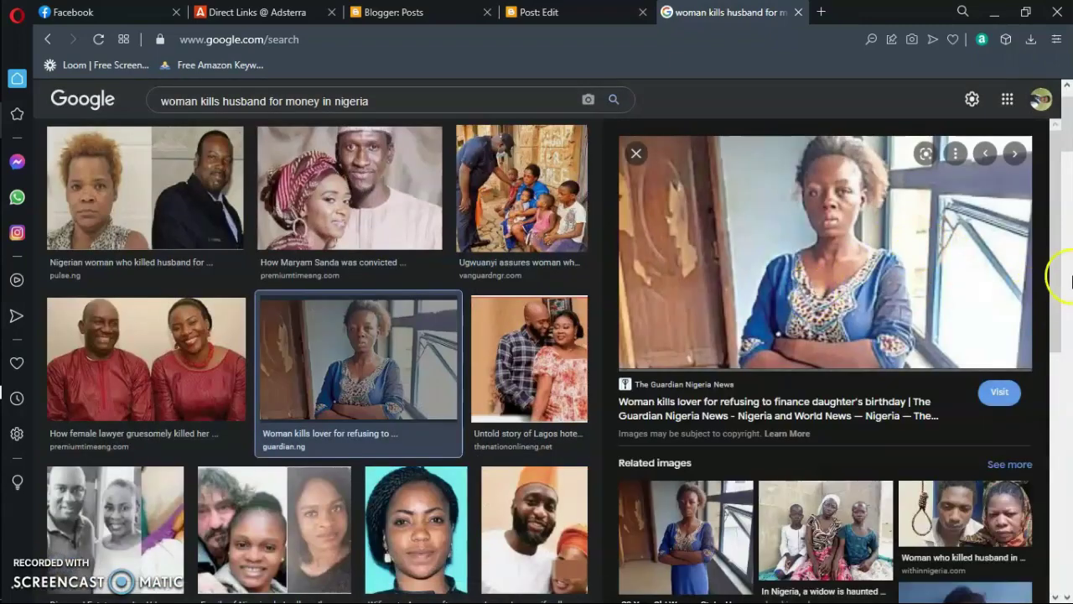
{"action": "left_click_drag", "start_coordinate": [1048, 206], "coordinate": [1062, 340]}
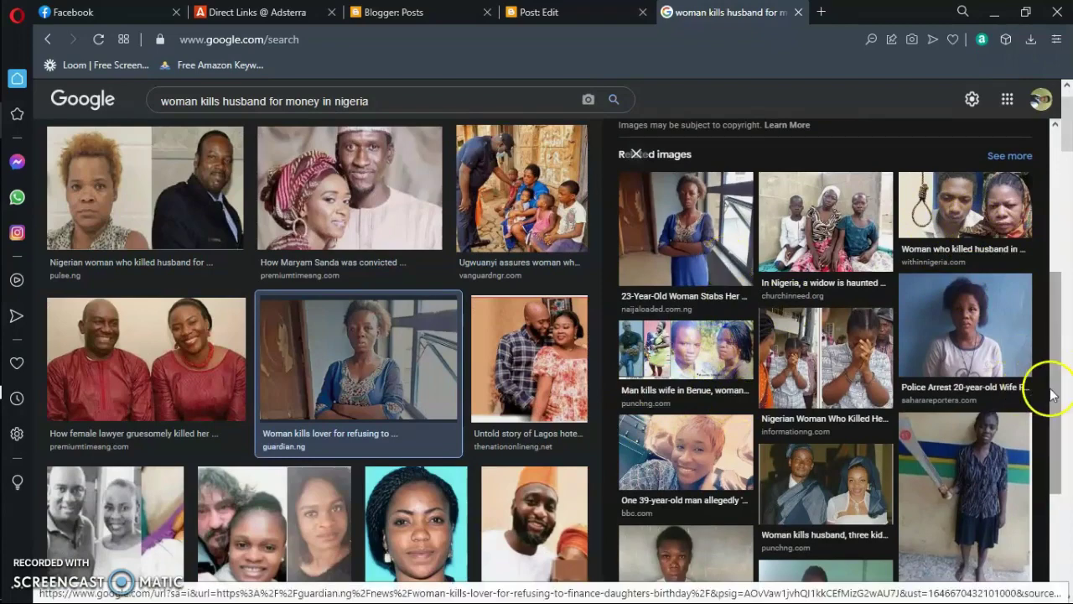
{"action": "left_click_drag", "start_coordinate": [1056, 403], "coordinate": [1060, 380]}
{"action": "left_click_drag", "start_coordinate": [1058, 327], "coordinate": [1061, 191]}
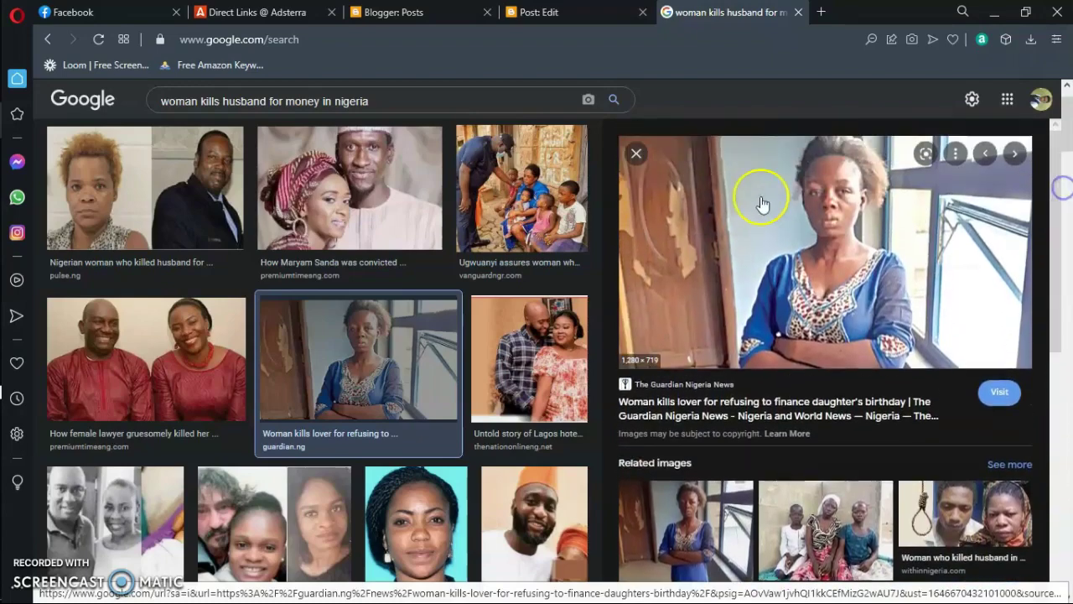
{"action": "right_click", "coordinate": [810, 238]}
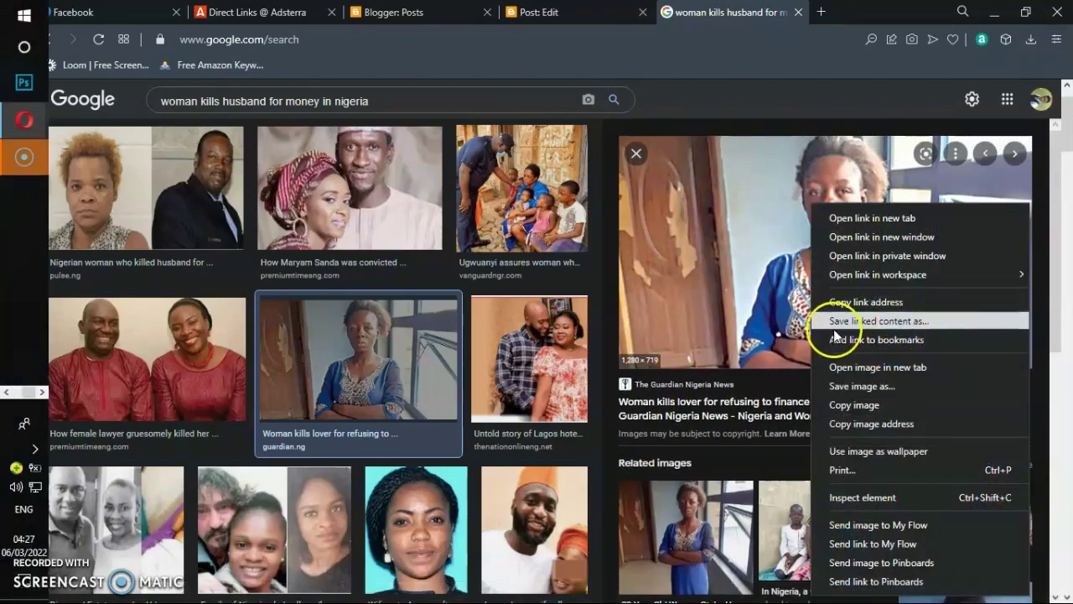
{"action": "left_click", "coordinate": [871, 387]}
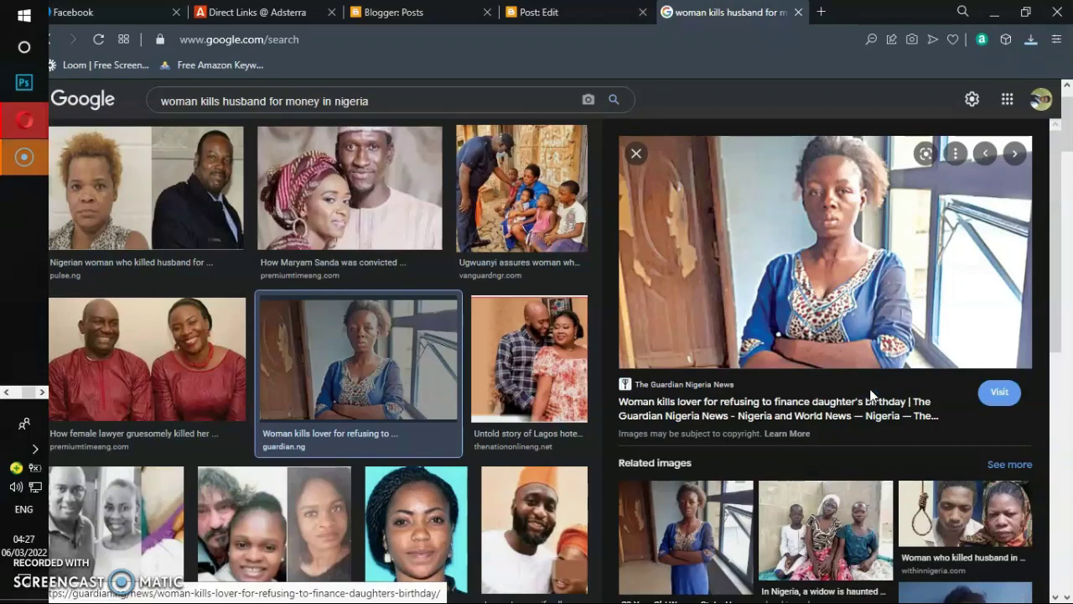
{"action": "left_click", "coordinate": [873, 393]}
{"action": "key", "text": "ctrl+s"}
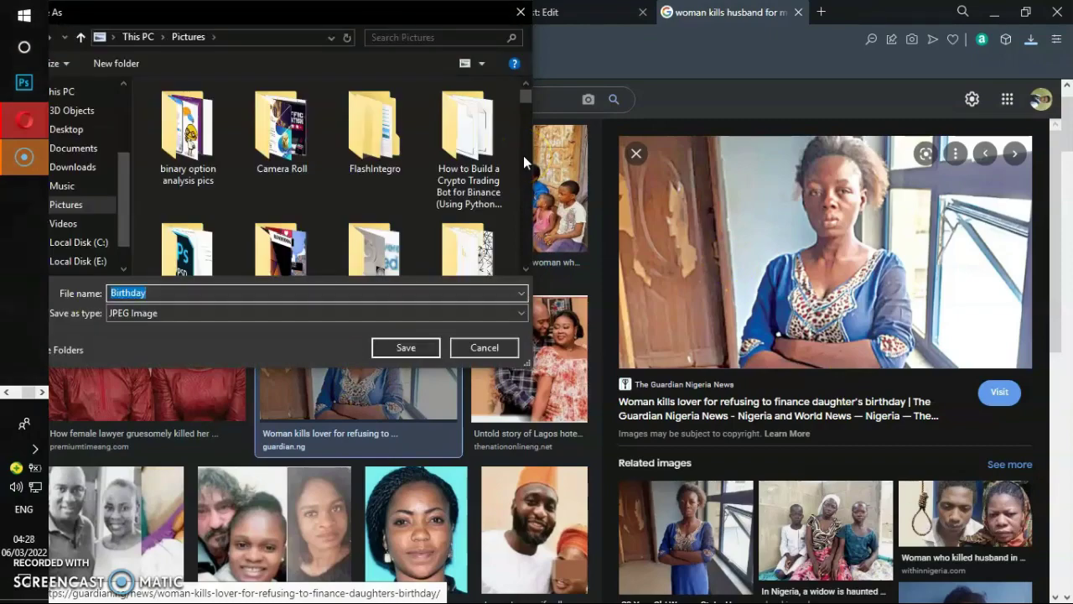
{"action": "key", "text": "Return"}
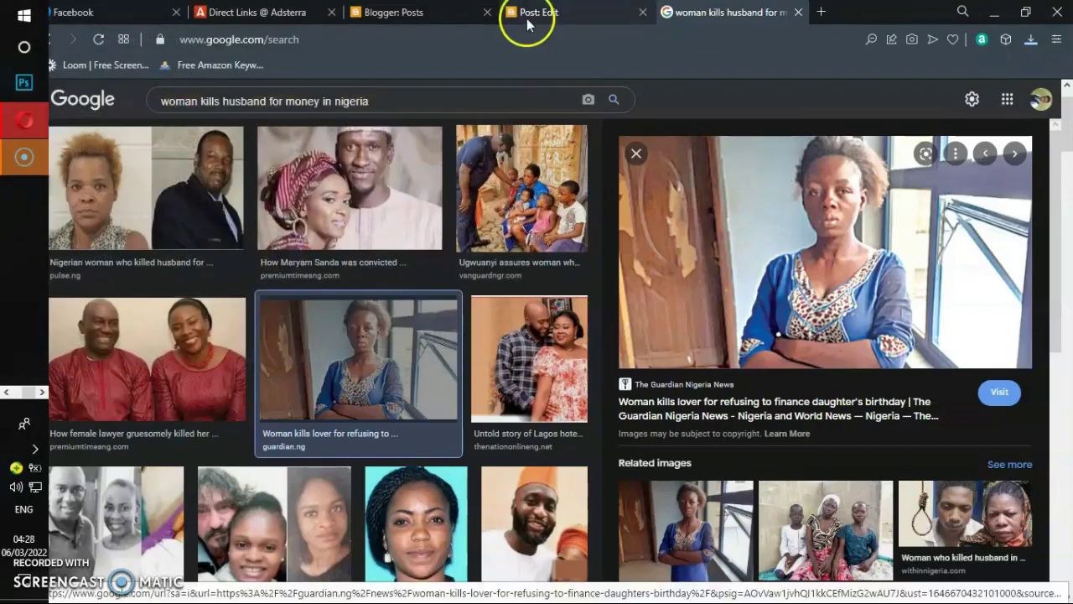
Return to the blank Blogger post and upload Birthday.jpg from the computer as a post image.
{"action": "left_click", "coordinate": [527, 13]}
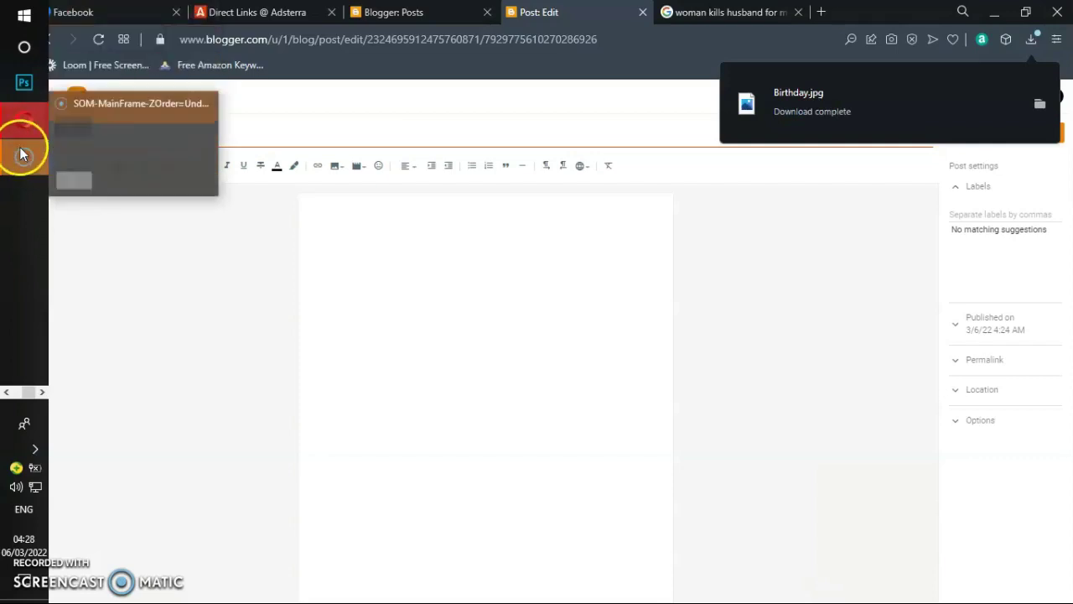
{"action": "left_click", "coordinate": [249, 263]}
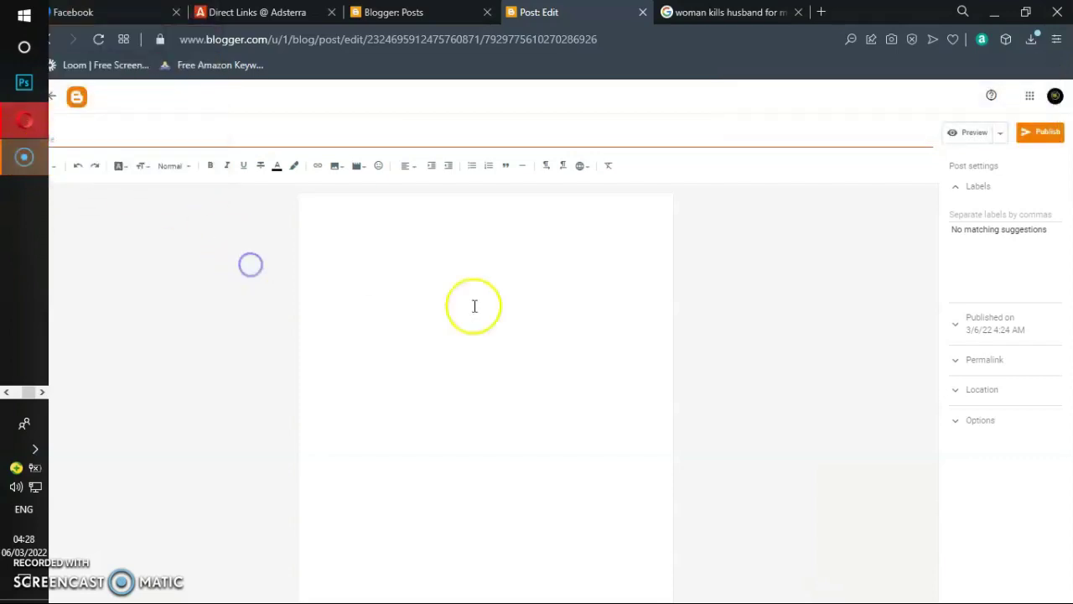
{"action": "left_click", "coordinate": [336, 166]}
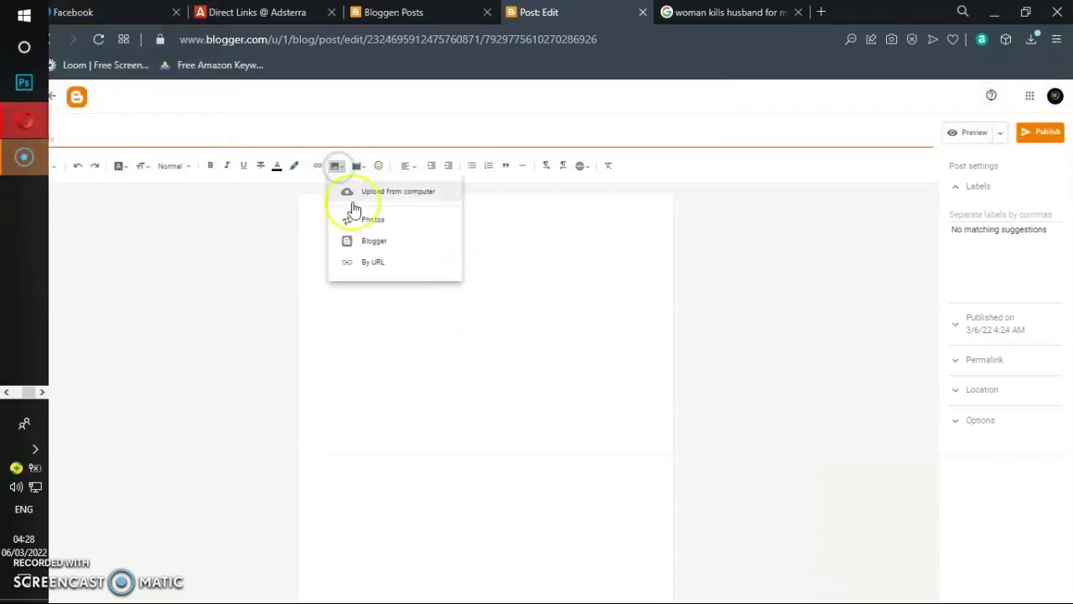
{"action": "left_click", "coordinate": [380, 191]}
{"action": "left_click", "coordinate": [603, 244]}
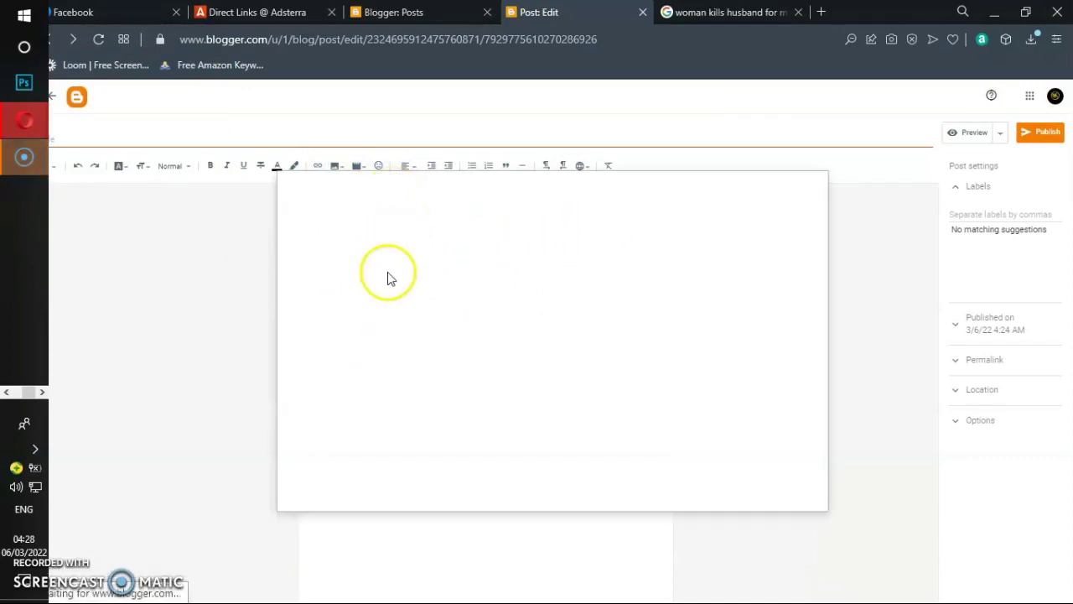
{"action": "left_click", "coordinate": [317, 242]}
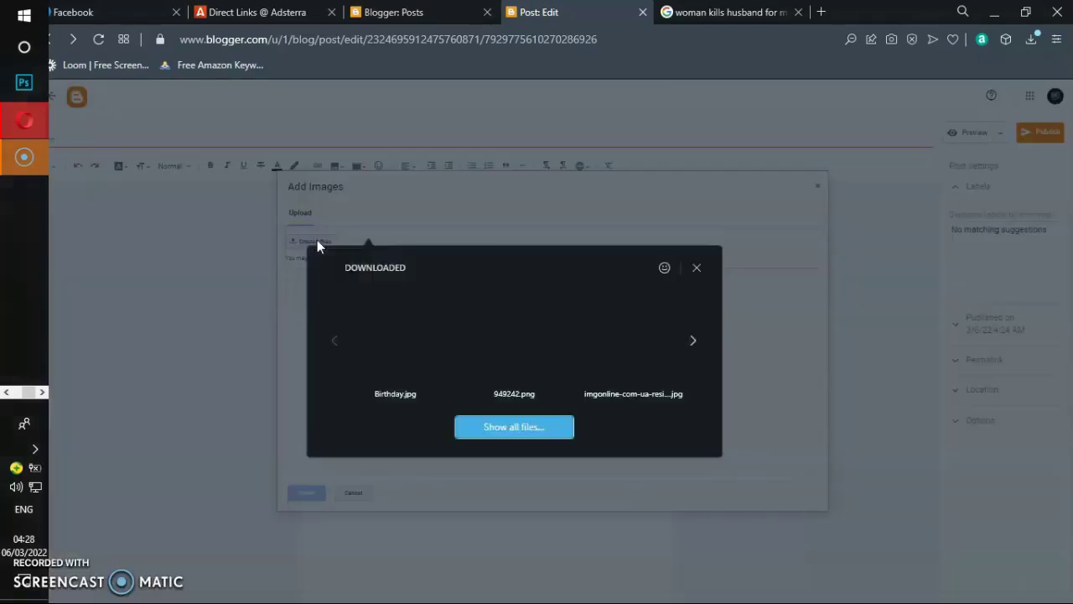
{"action": "left_click", "coordinate": [394, 368]}
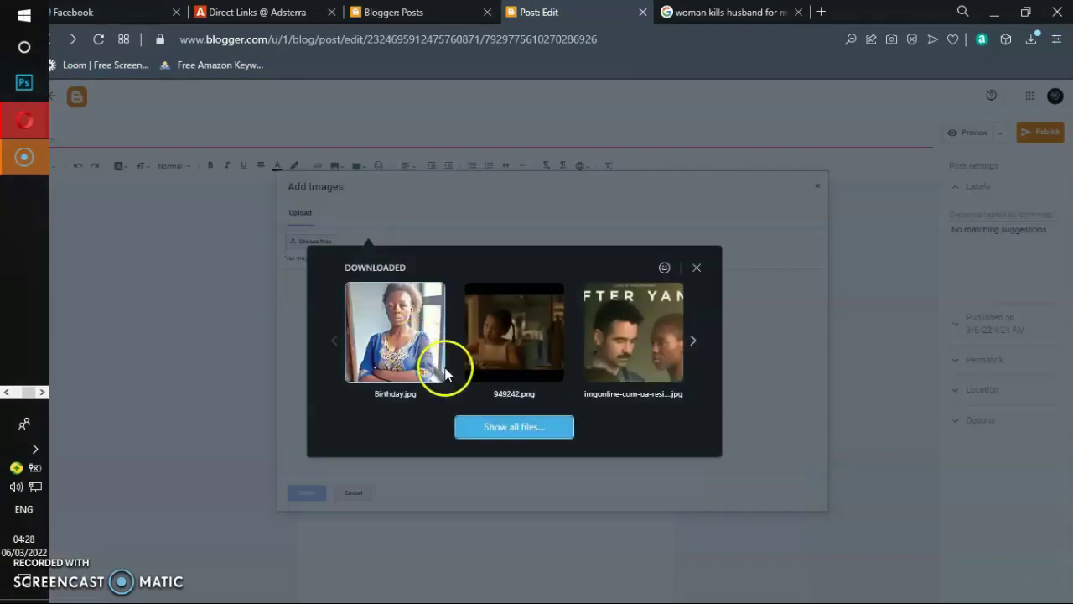
{"action": "left_click", "coordinate": [403, 351]}
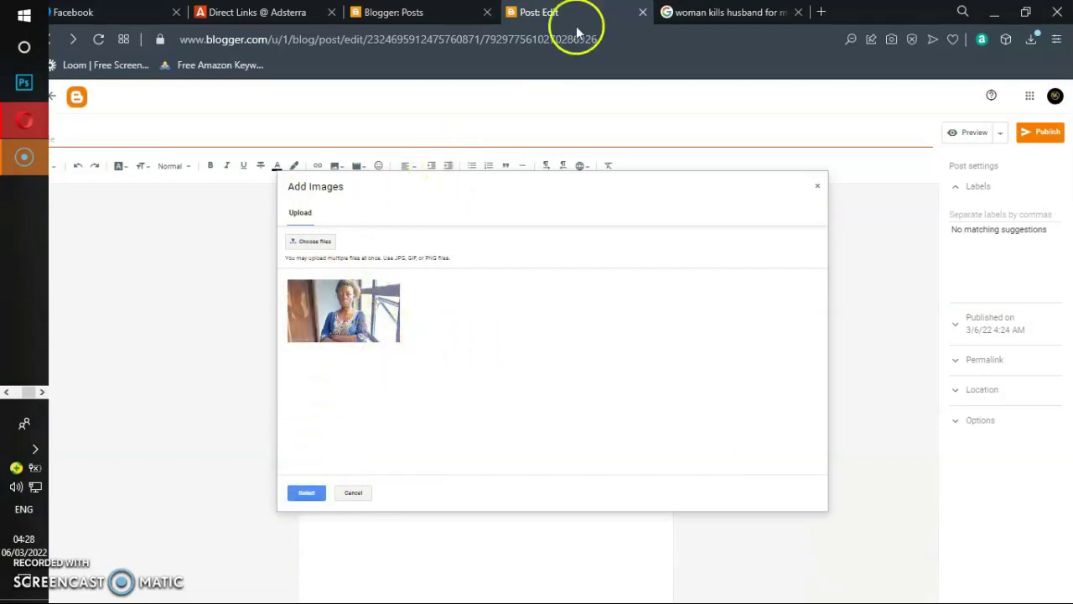
Insert the uploaded picture into the post body and enlarge it slightly.
{"action": "right_click", "coordinate": [336, 305]}
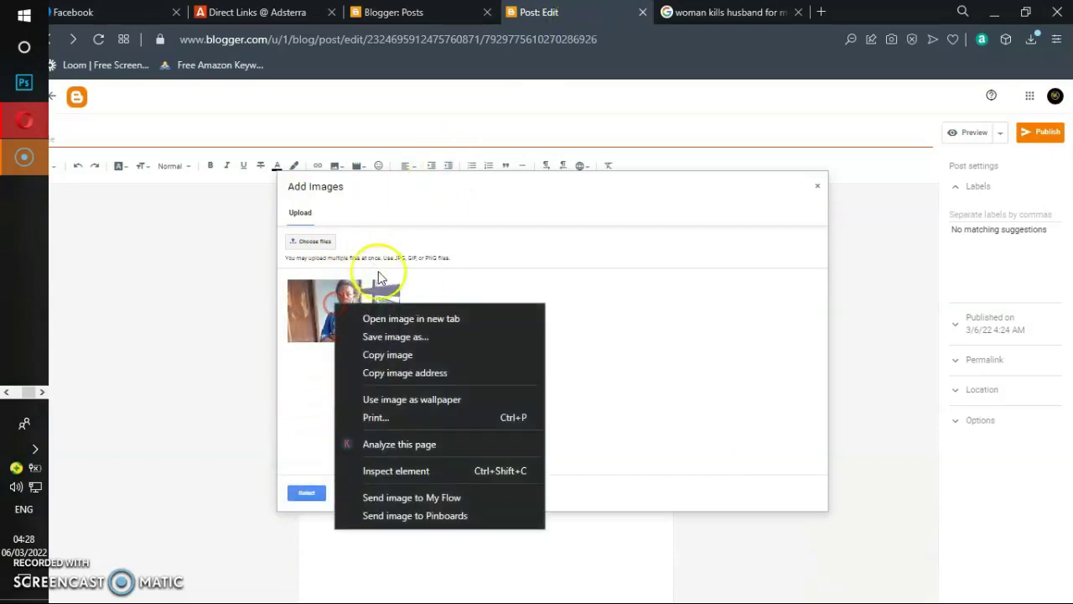
{"action": "left_click", "coordinate": [307, 493]}
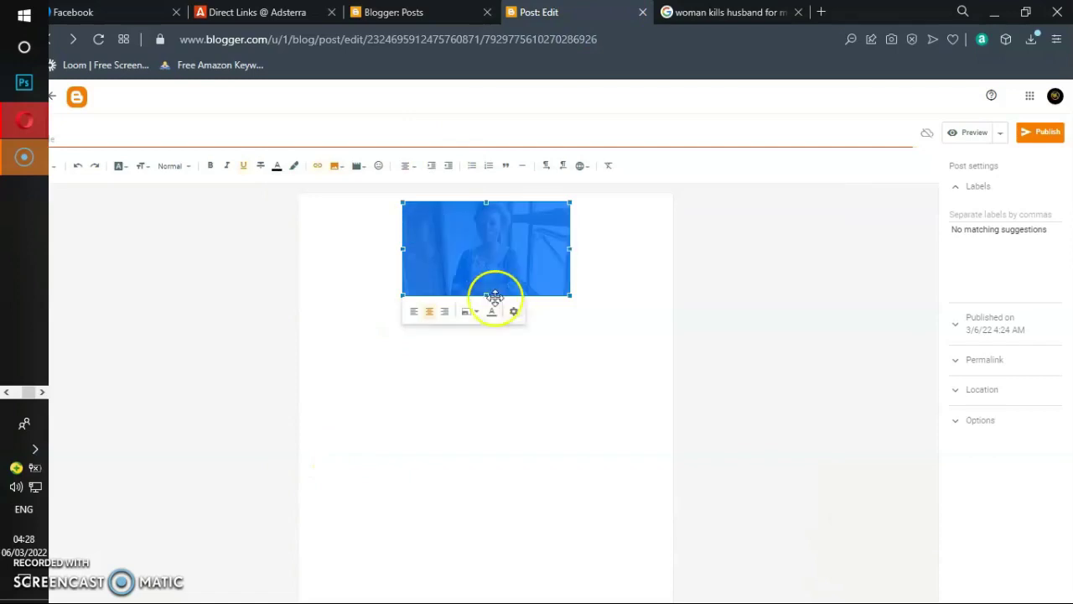
{"action": "left_click_drag", "start_coordinate": [569, 294], "coordinate": [575, 301]}
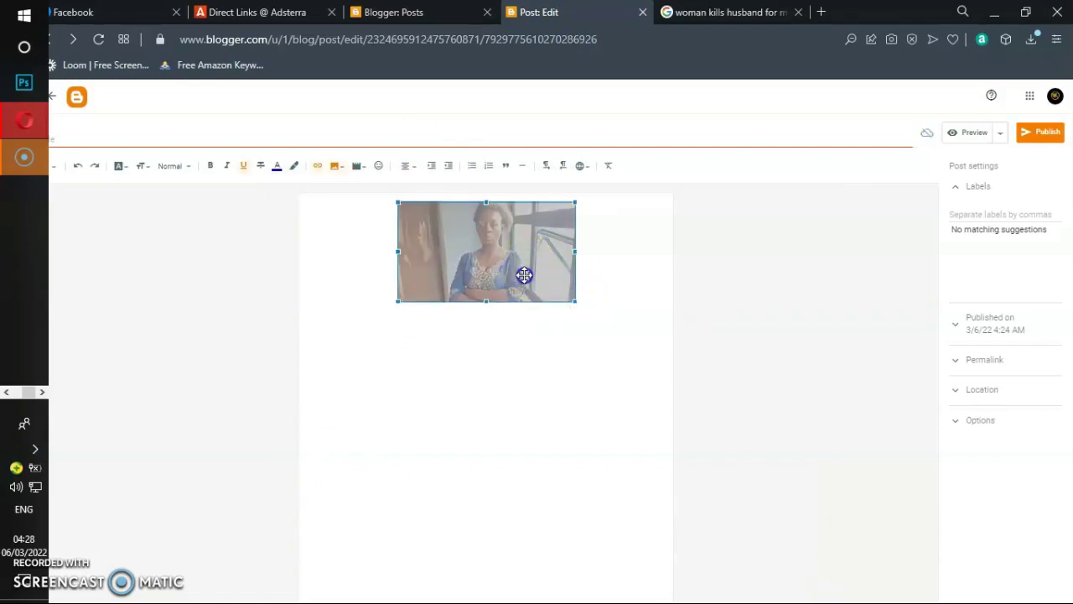
Link the post picture to the copied Adsterra direct link and set it to open in a new window.
{"action": "left_click", "coordinate": [582, 295]}
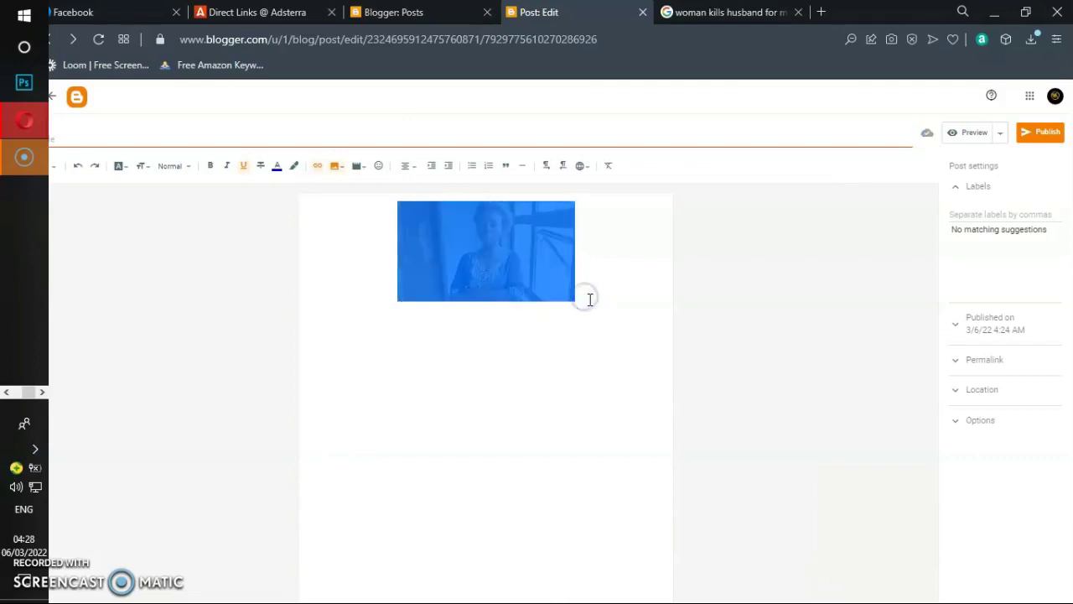
{"action": "left_click", "coordinate": [515, 268]}
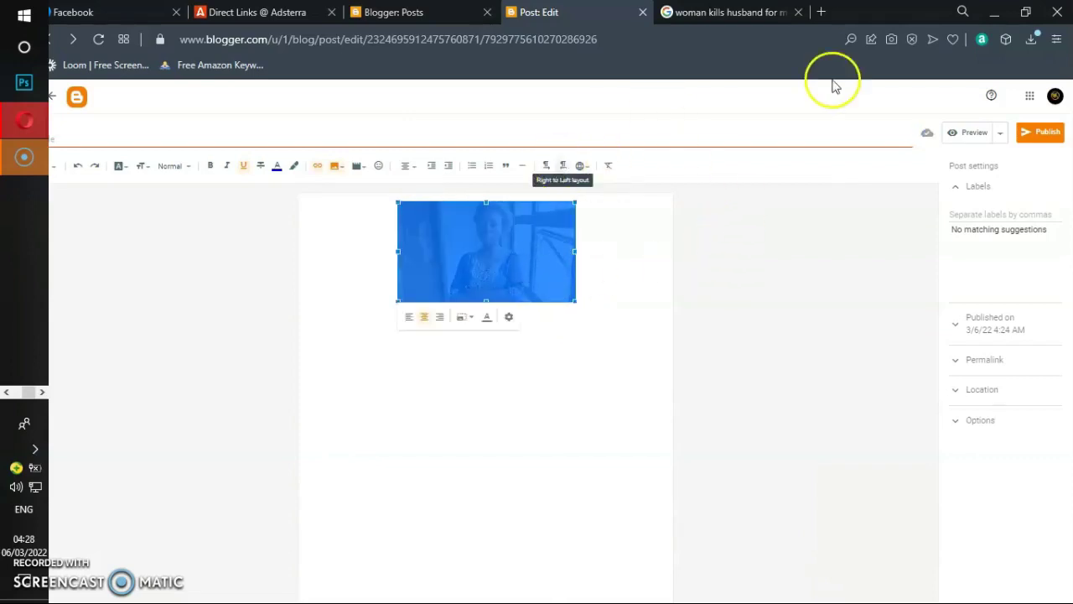
{"action": "left_click", "coordinate": [257, 12]}
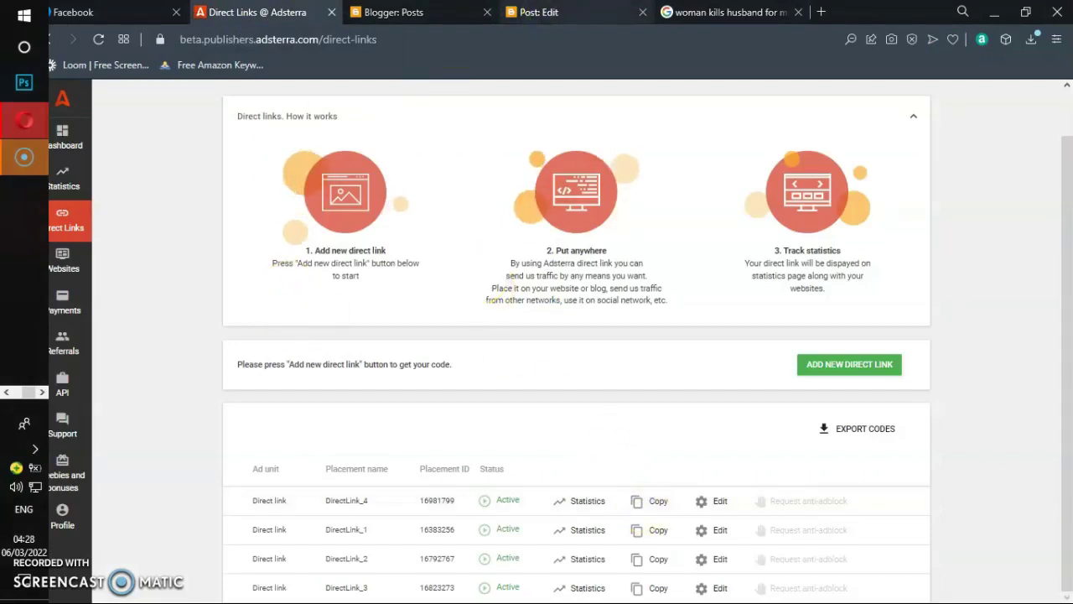
{"action": "left_click", "coordinate": [538, 12]}
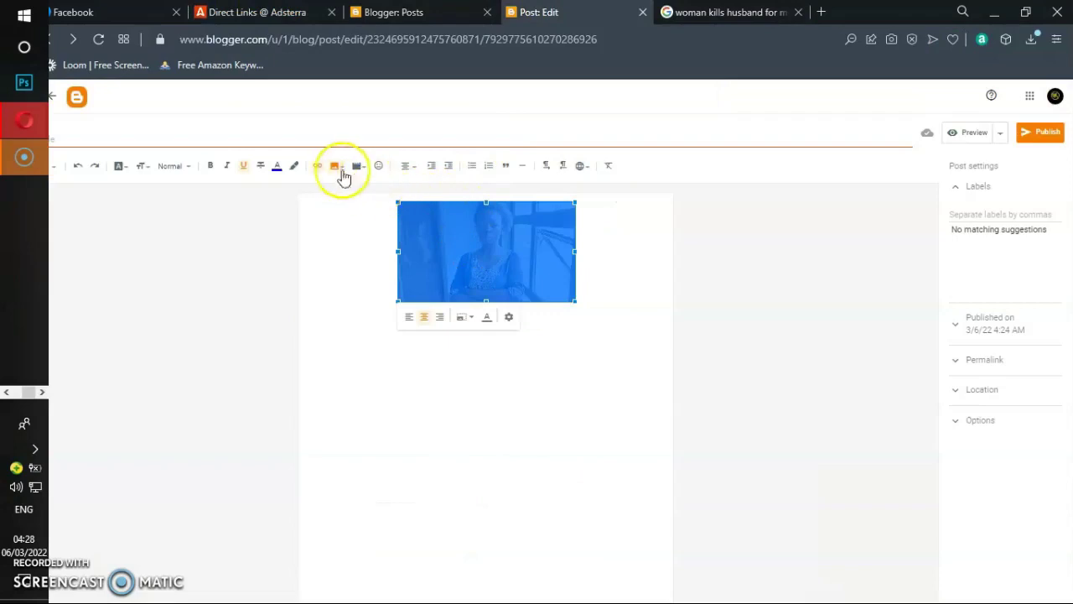
{"action": "left_click", "coordinate": [320, 167]}
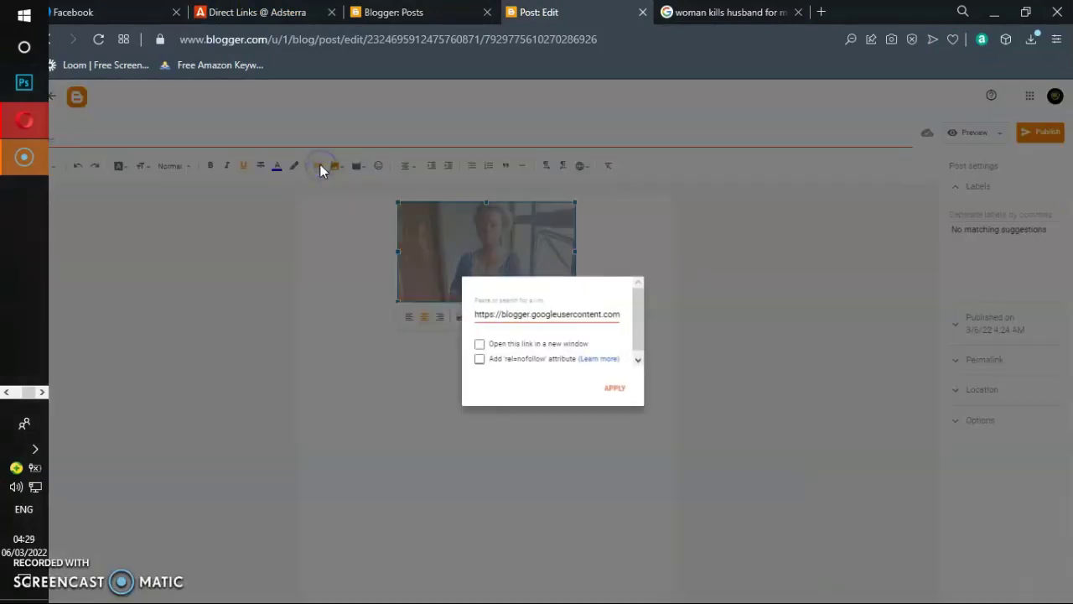
{"action": "triple_click", "coordinate": [544, 313]}
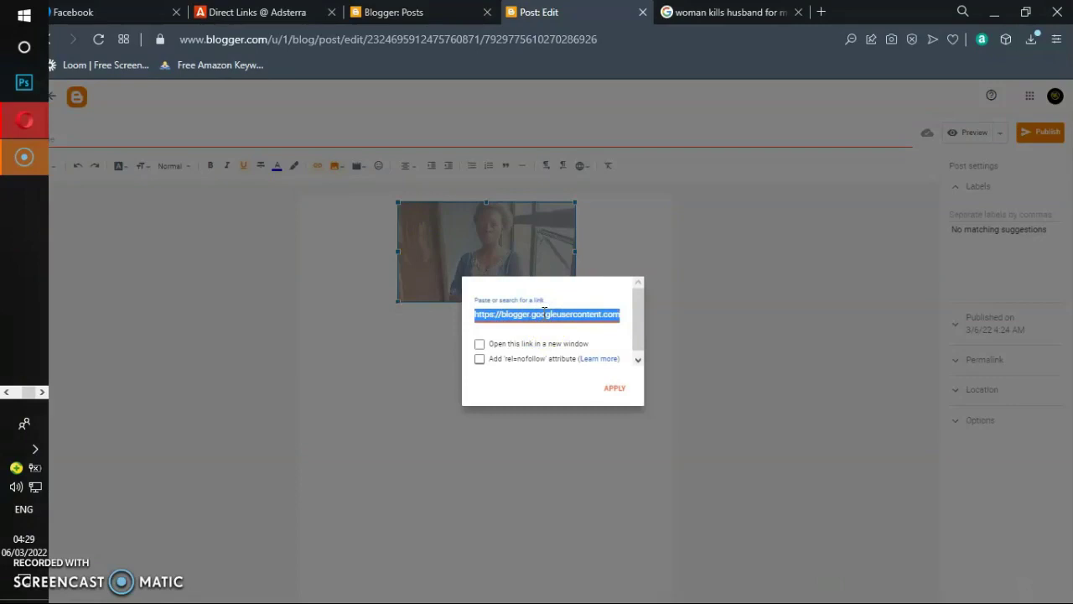
{"action": "key", "text": "ctrl+v"}
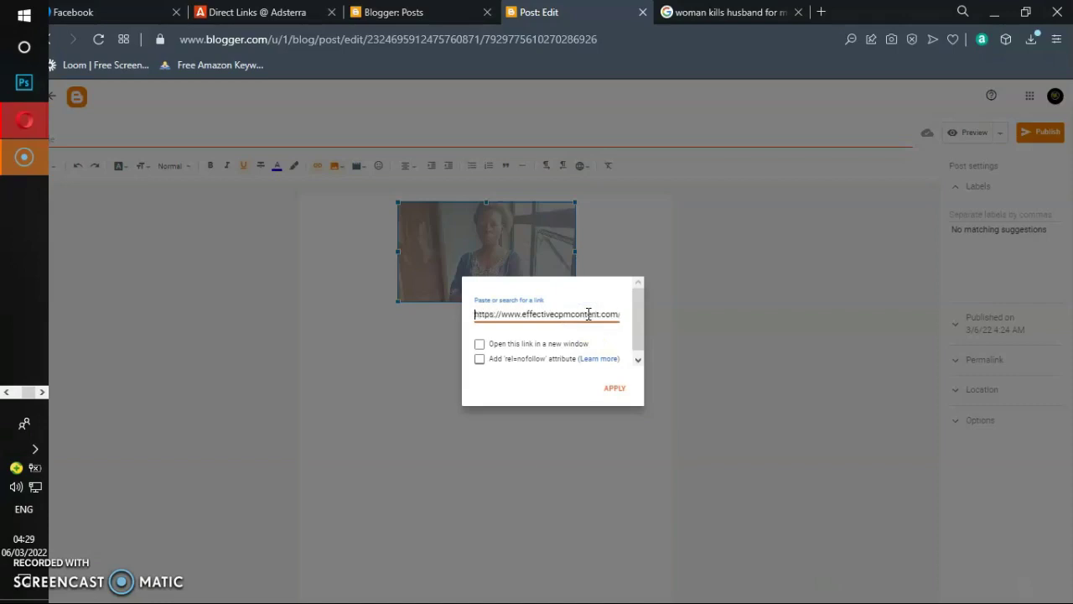
{"action": "left_click", "coordinate": [479, 343]}
{"action": "left_click", "coordinate": [615, 389]}
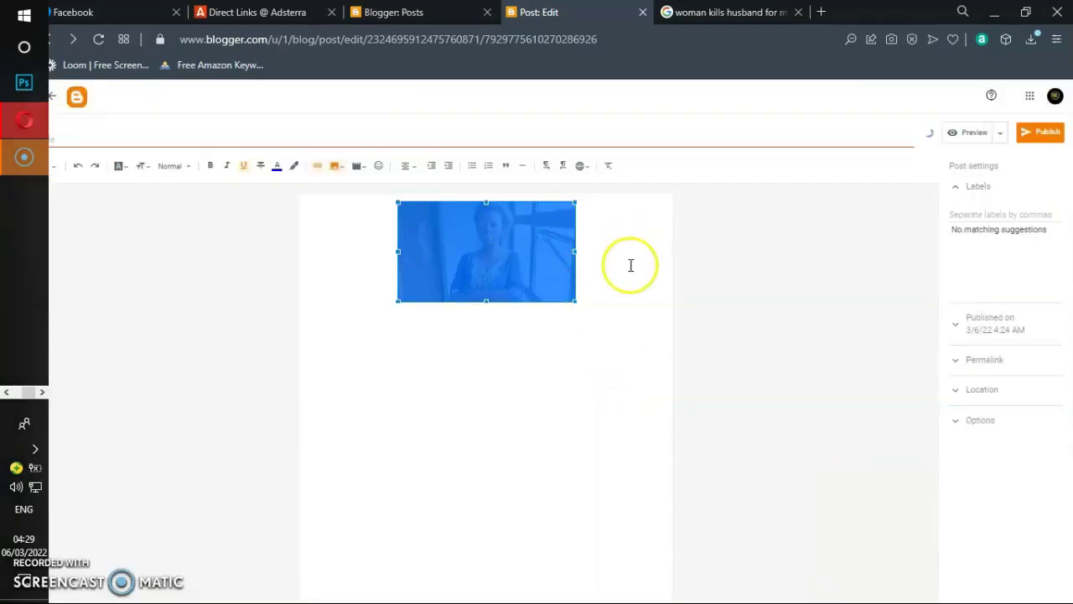
{"action": "left_click", "coordinate": [627, 269]}
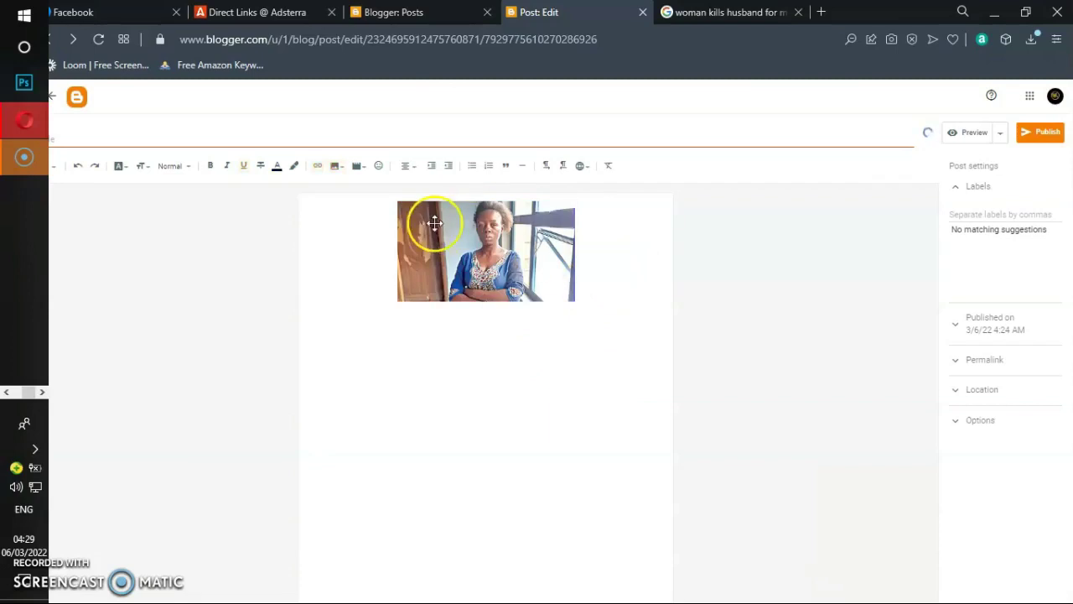
Add two blank lines above the picture in the post body.
{"action": "left_click", "coordinate": [383, 221]}
{"action": "key", "text": "Return"}
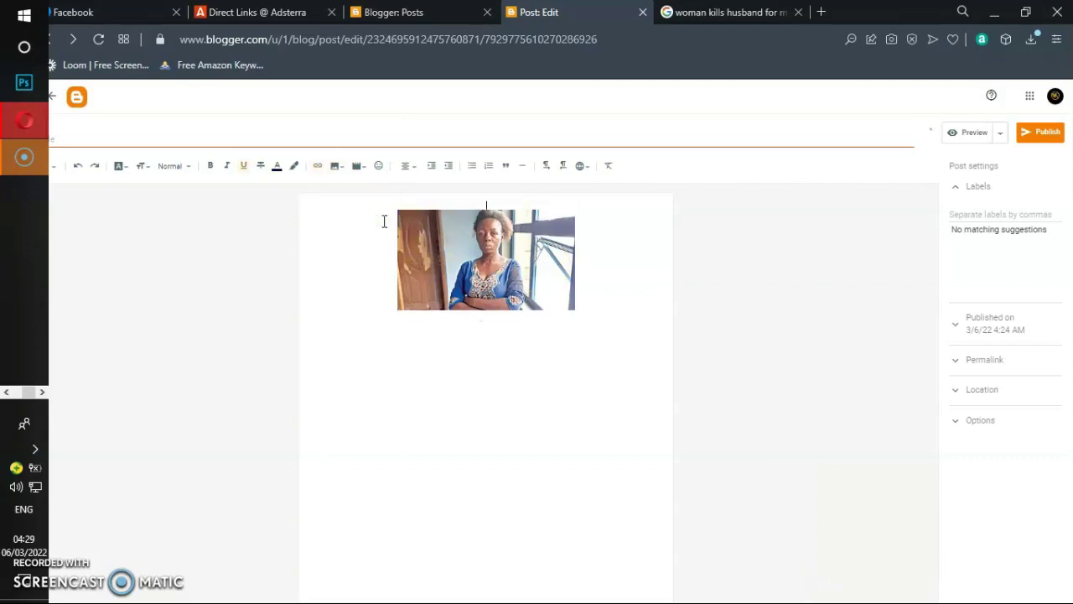
{"action": "key", "text": "Return"}
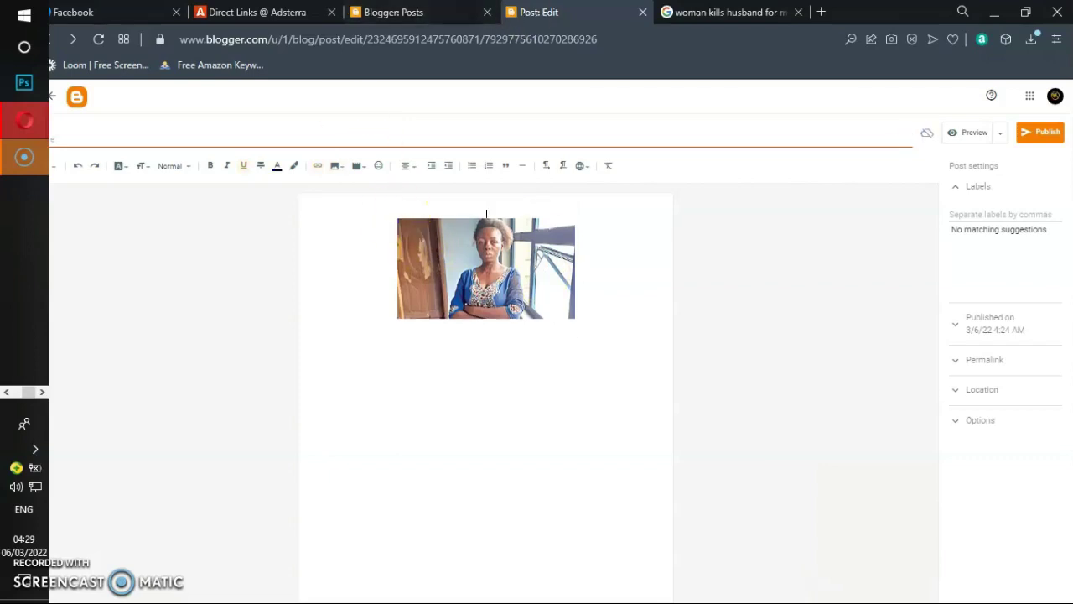
Open the guardian.ng article about the pictured woman from the image results and copy its headline.
{"action": "left_click", "coordinate": [721, 12]}
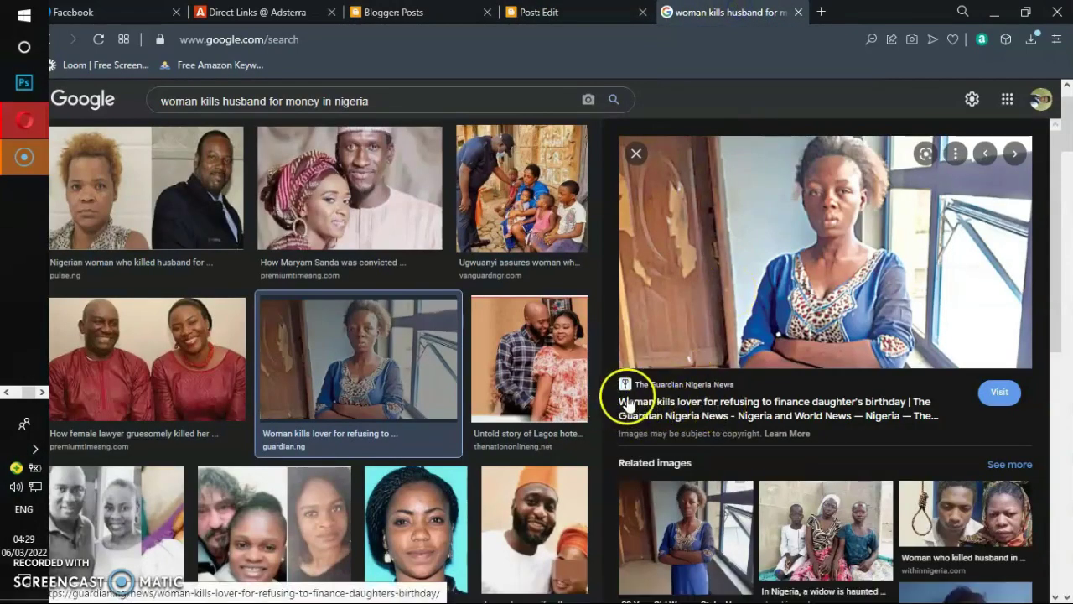
{"action": "left_click_drag", "start_coordinate": [620, 387], "coordinate": [876, 416]}
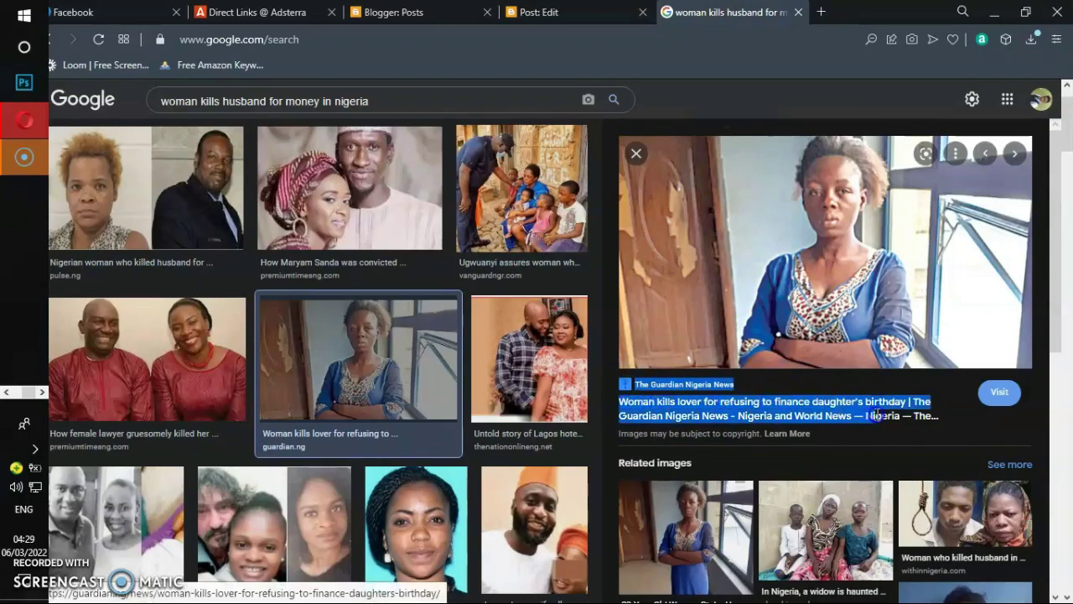
{"action": "left_click", "coordinate": [863, 415]}
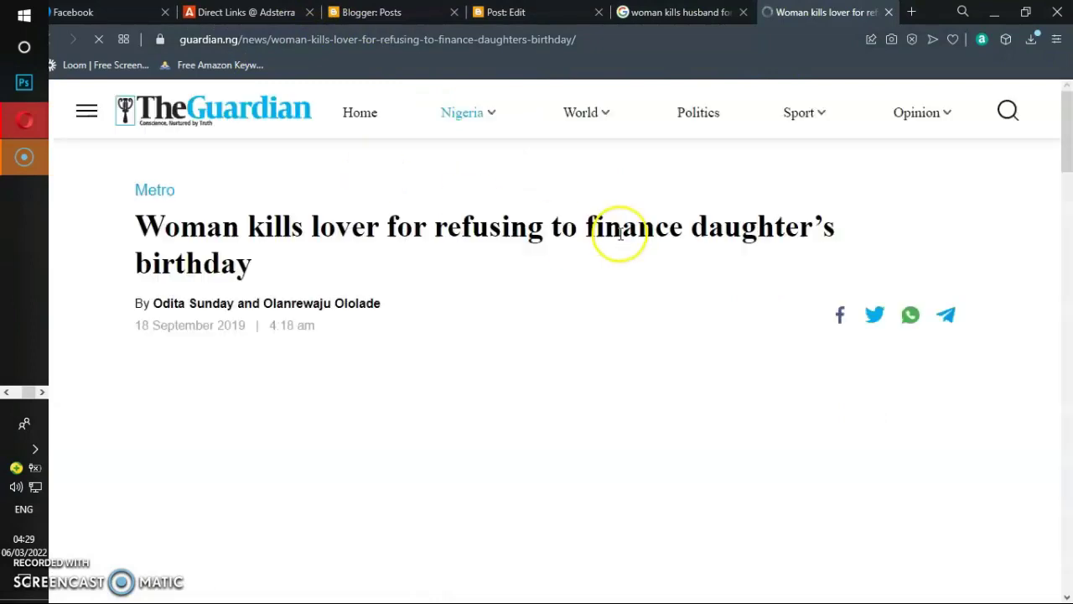
{"action": "triple_click", "coordinate": [472, 319]}
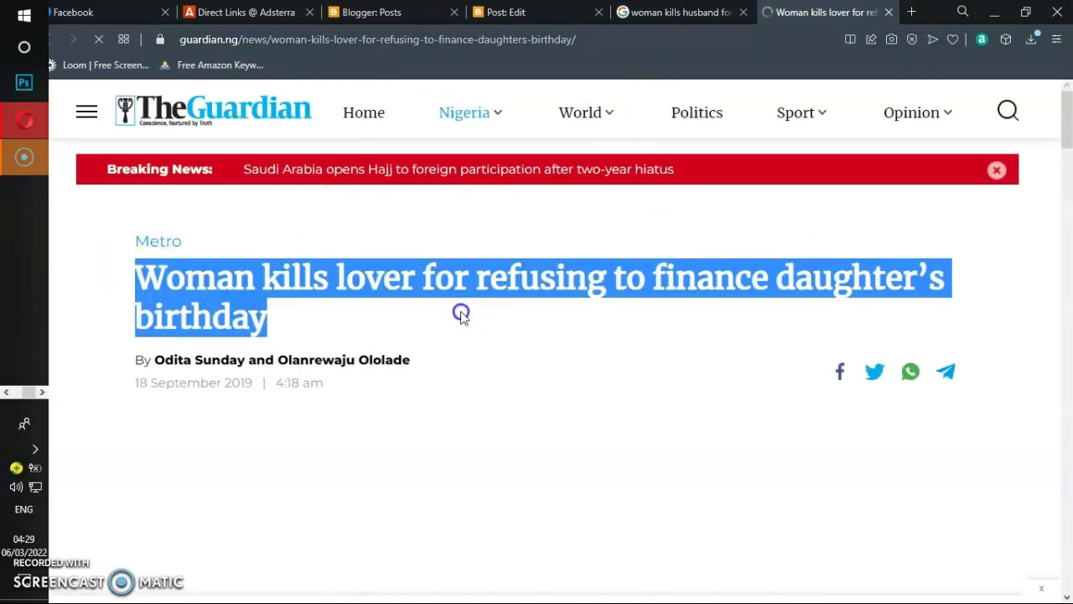
{"action": "left_click", "coordinate": [223, 236]}
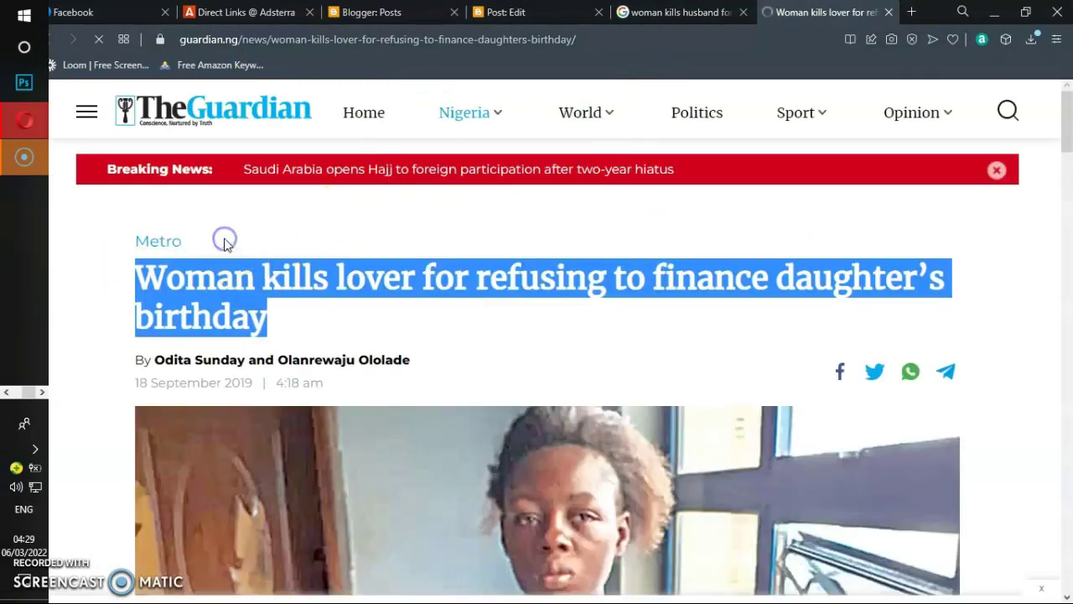
Return to the Blogger post and paste "Woman kills lover for refusing to finance daughter's birthday" as its title.
{"action": "left_click", "coordinate": [404, 11]}
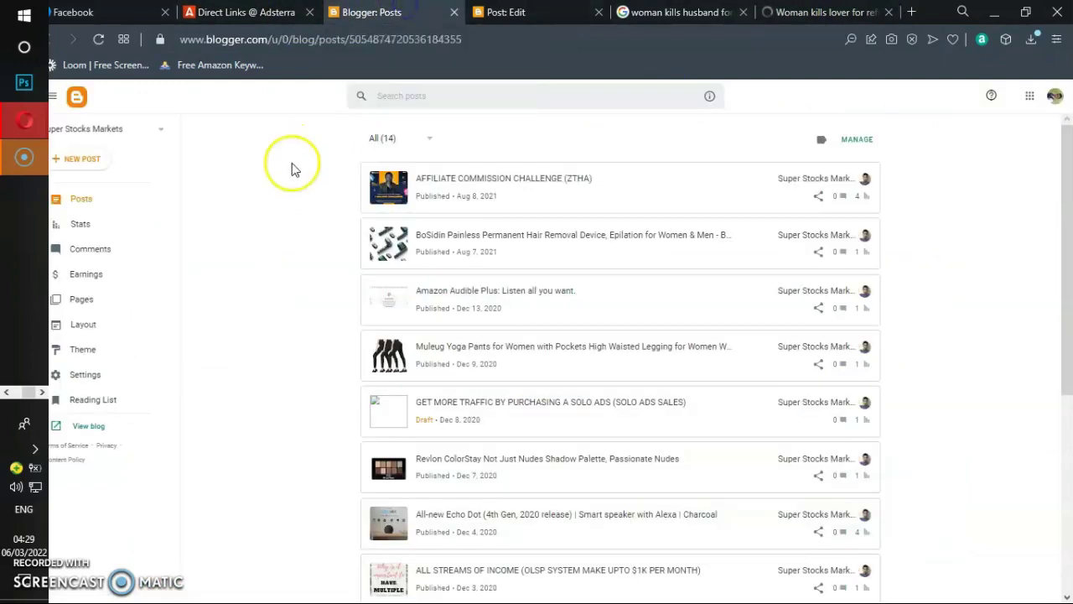
{"action": "left_click", "coordinate": [507, 12]}
{"action": "left_click", "coordinate": [401, 139]}
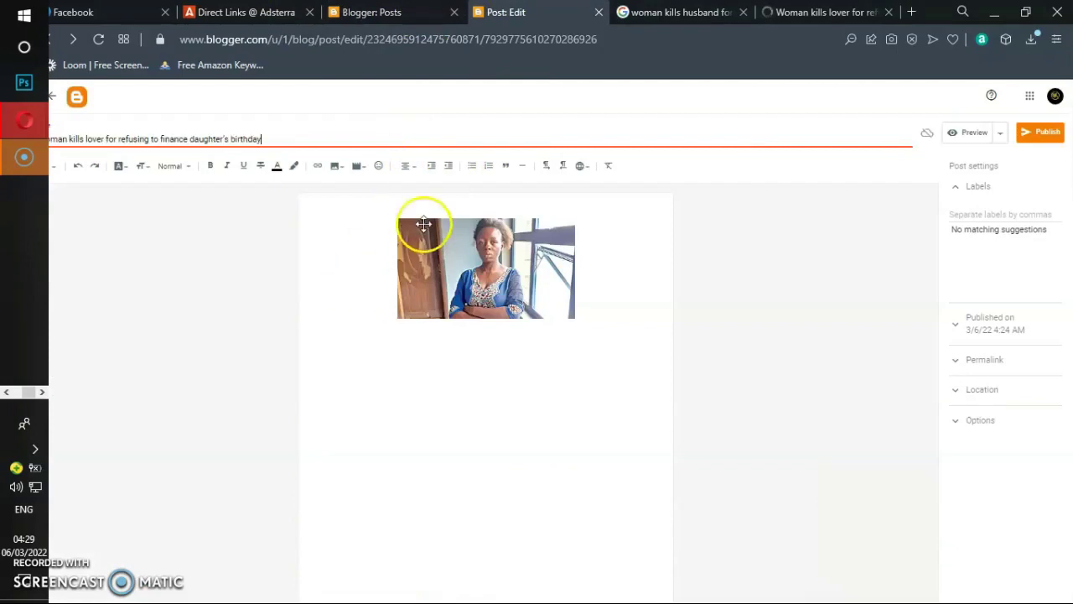
Paste the copied headline into the post body above the picture and centre it.
{"action": "left_click", "coordinate": [444, 208]}
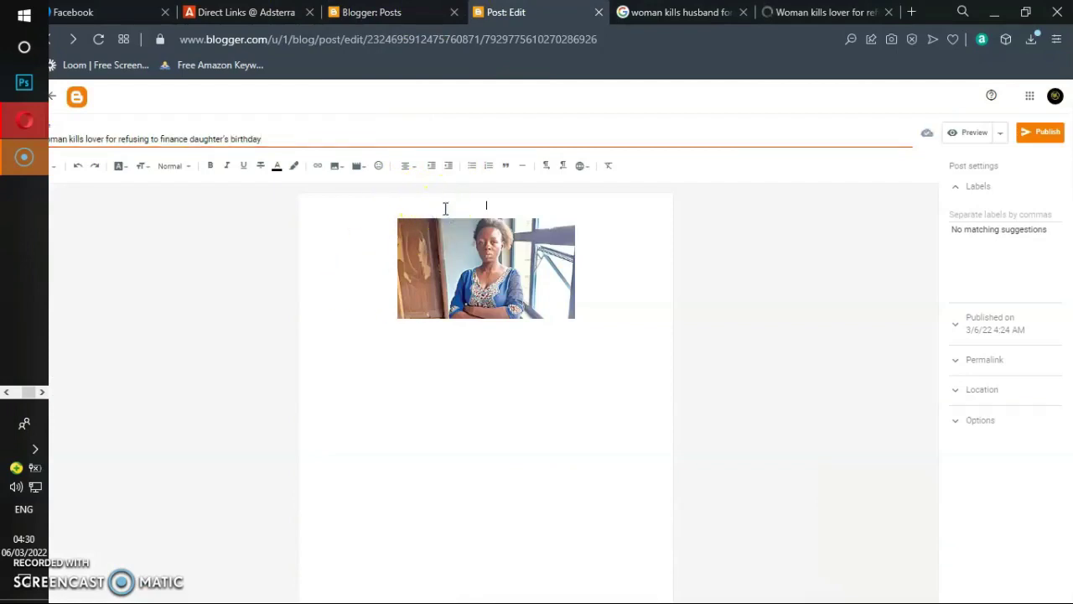
{"action": "key", "text": "ctrl+v"}
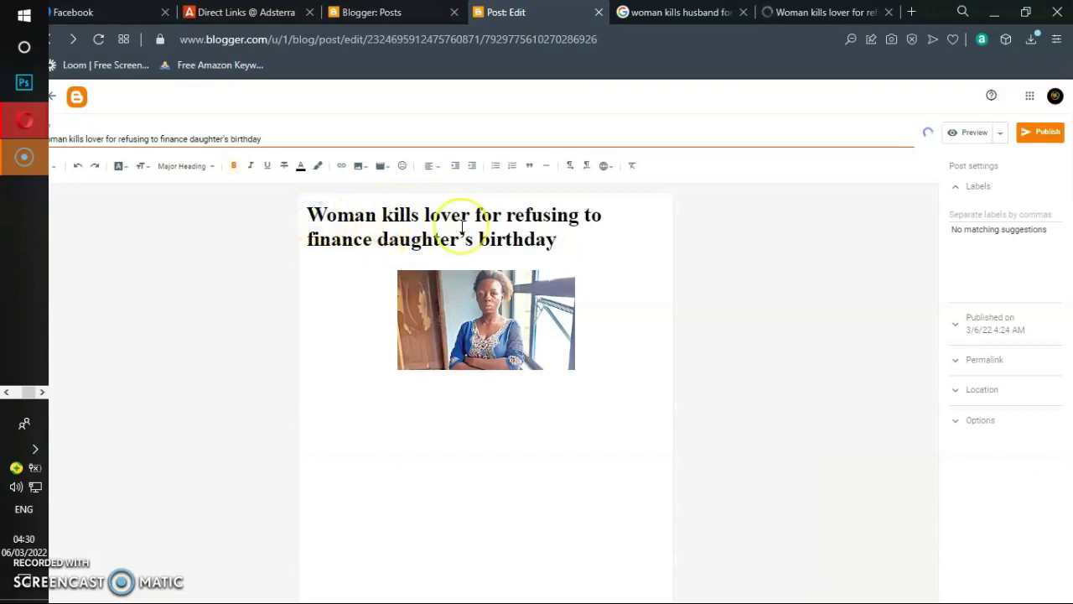
{"action": "left_click", "coordinate": [436, 166]}
{"action": "left_click", "coordinate": [456, 194]}
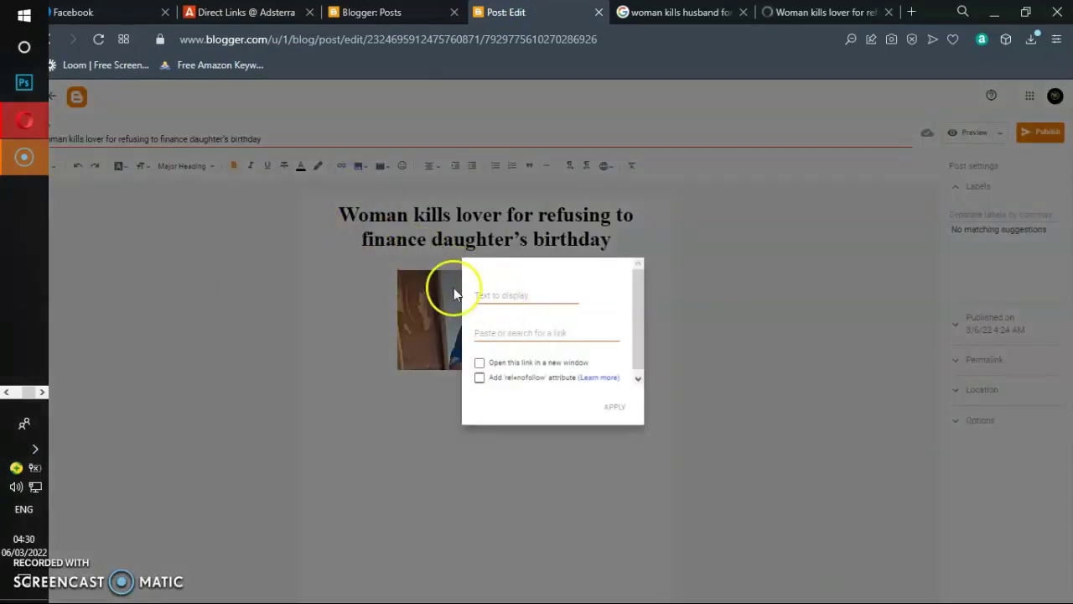
{"action": "left_click", "coordinate": [635, 466]}
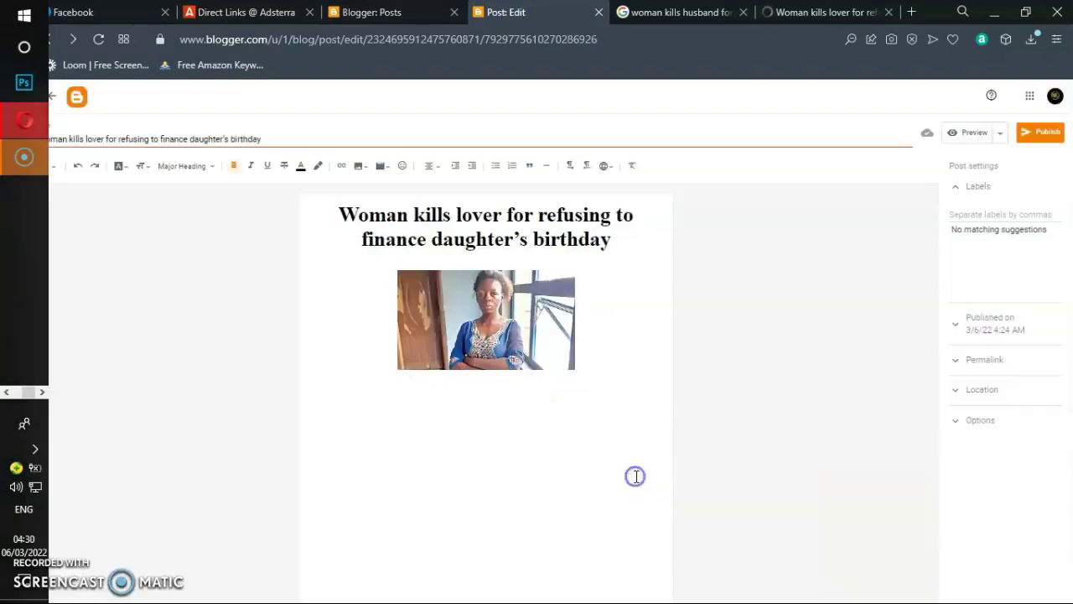
Copy the DirectLink_4 address from Adsterra and apply it as a link on the body headline, opening in a new window.
{"action": "left_click_drag", "start_coordinate": [337, 216], "coordinate": [605, 244]}
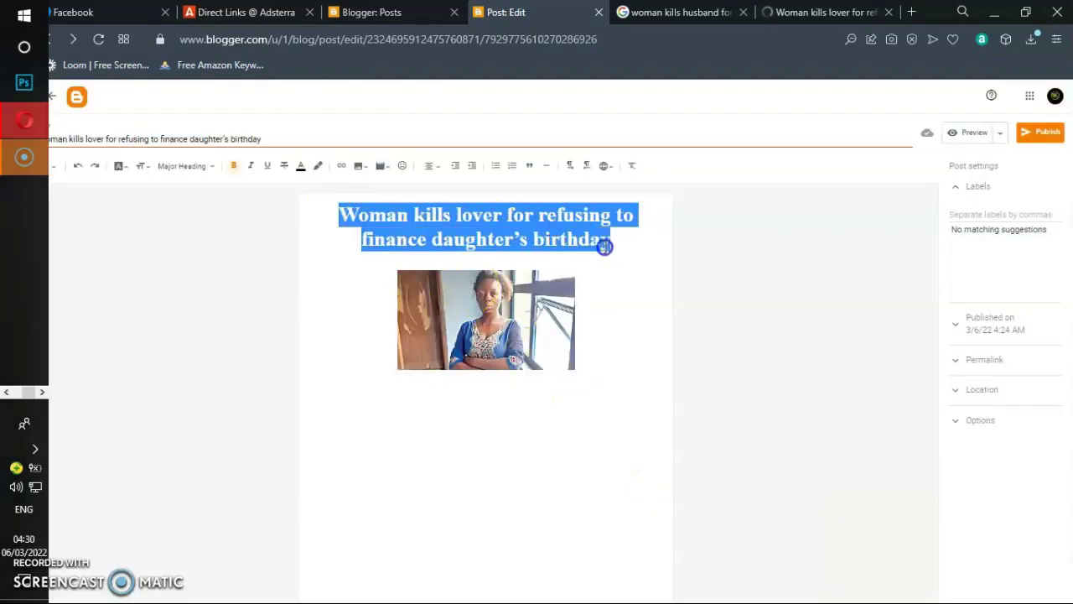
{"action": "left_click", "coordinate": [341, 166]}
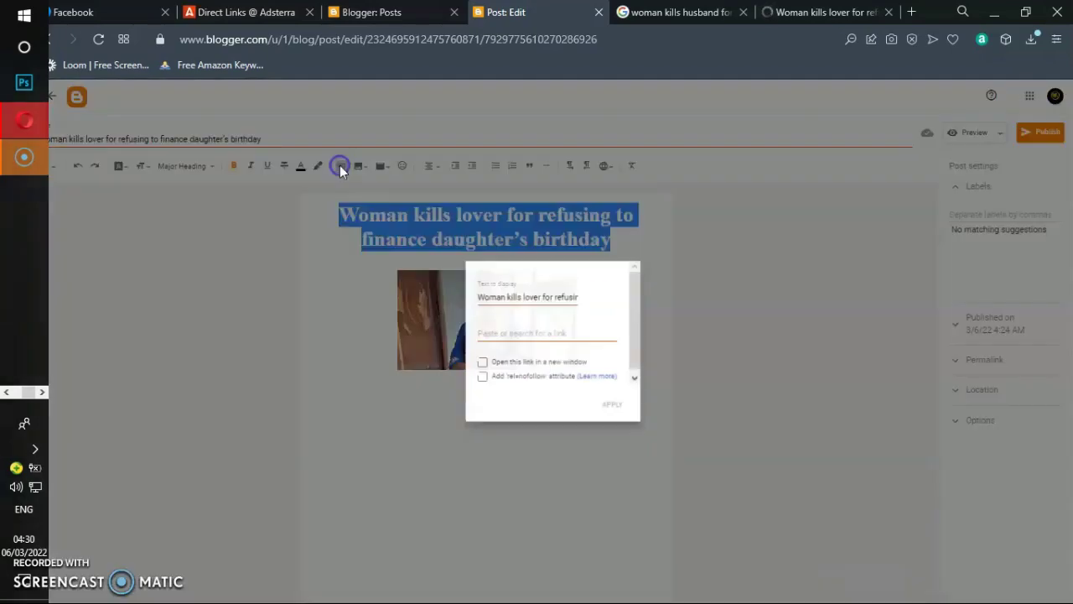
{"action": "left_click", "coordinate": [515, 334]}
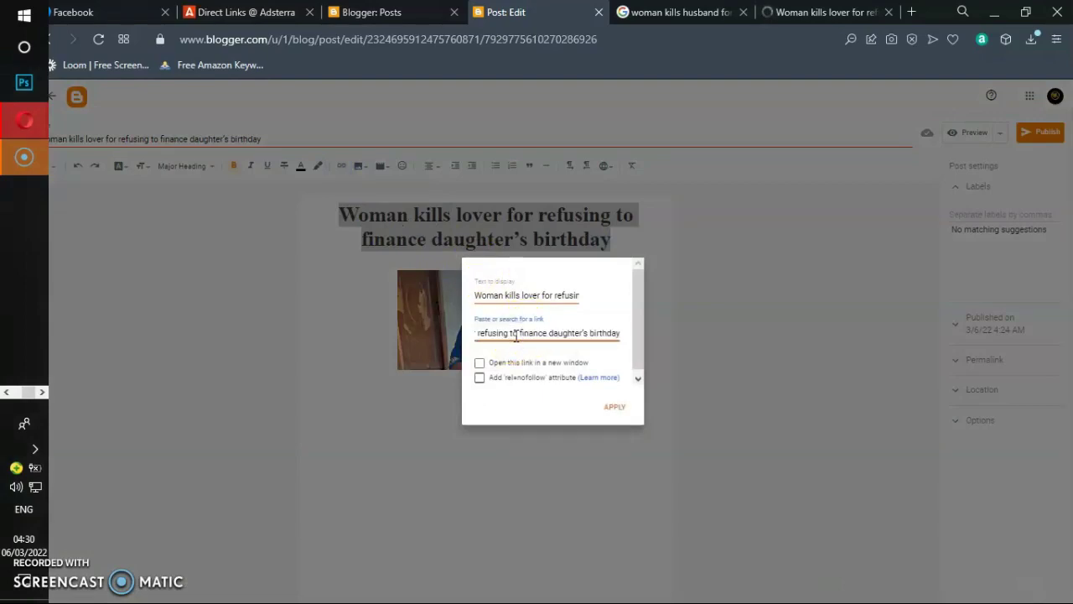
{"action": "left_click", "coordinate": [244, 12]}
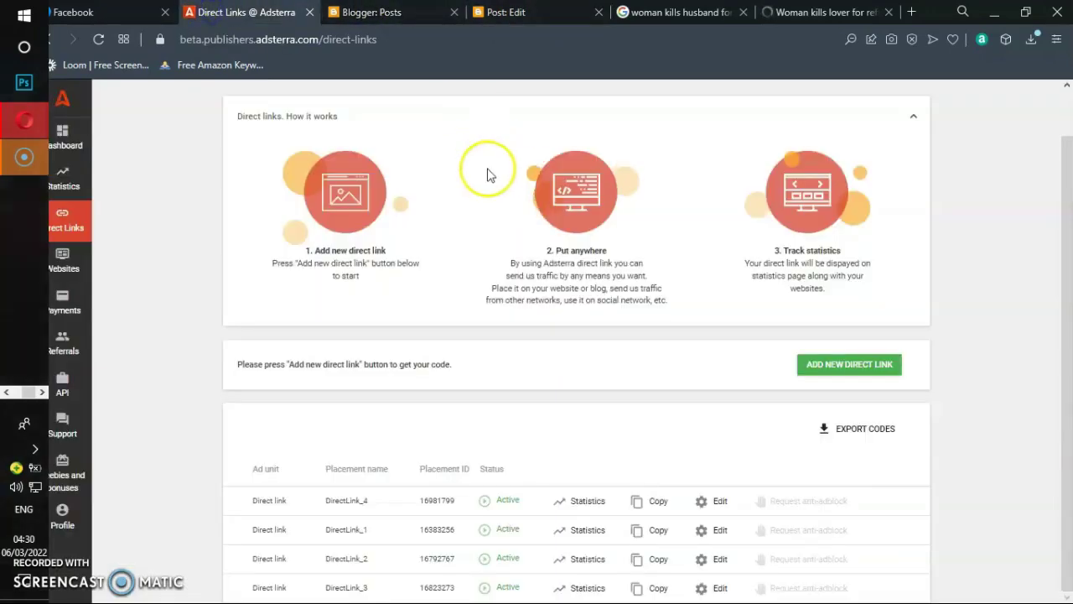
{"action": "left_click", "coordinate": [642, 501]}
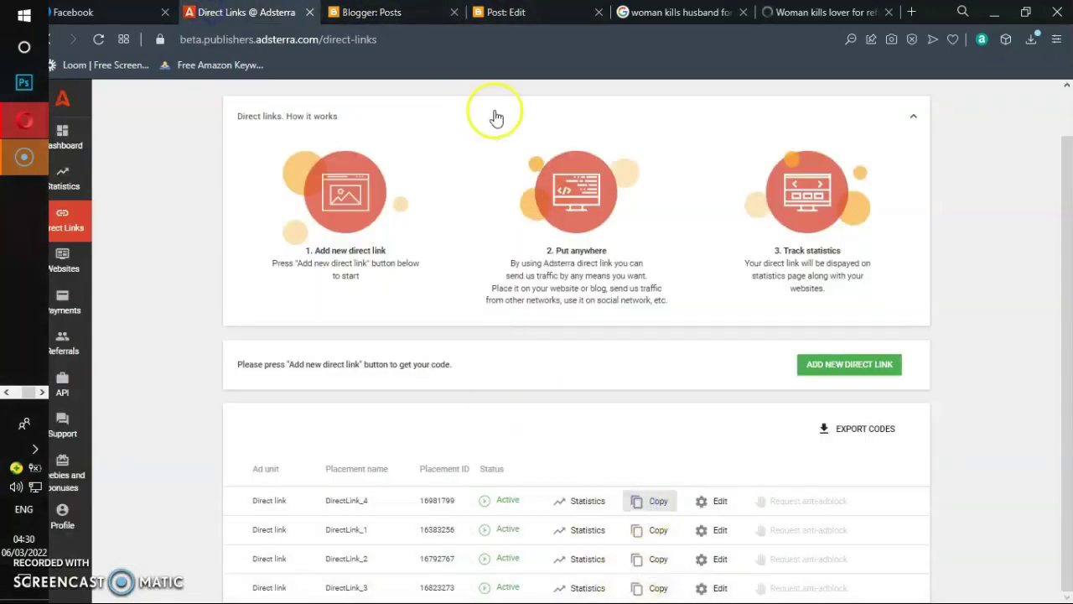
{"action": "left_click", "coordinate": [506, 12]}
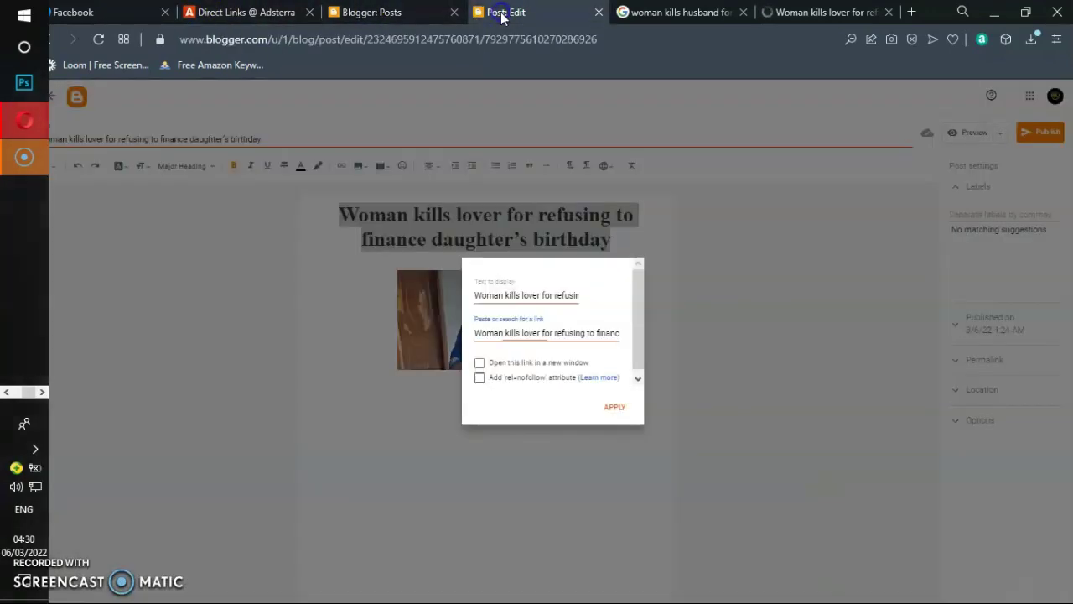
{"action": "triple_click", "coordinate": [534, 333]}
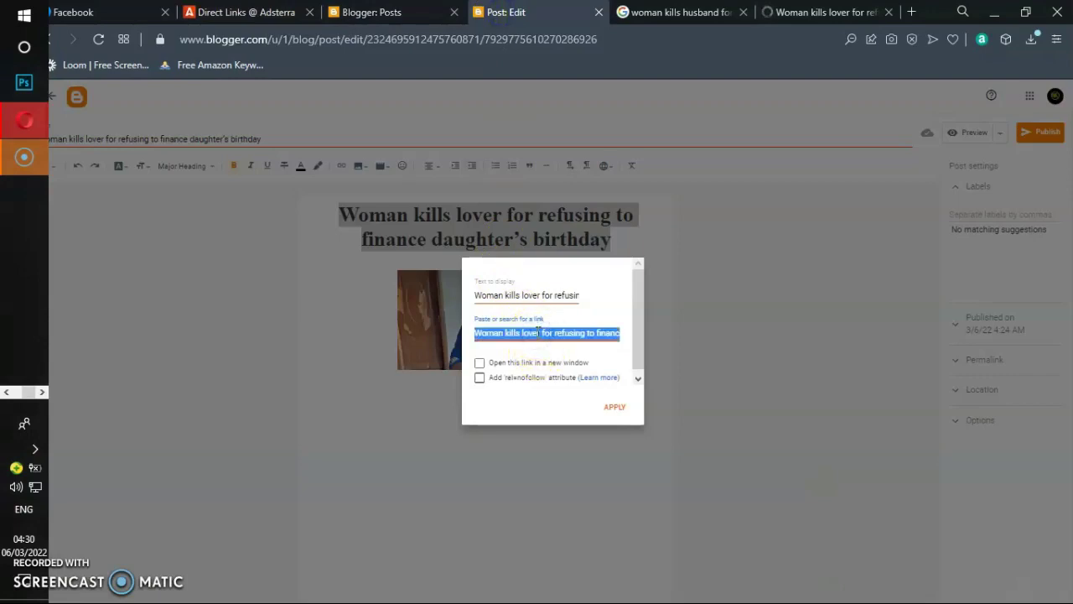
{"action": "key", "text": "ctrl+v"}
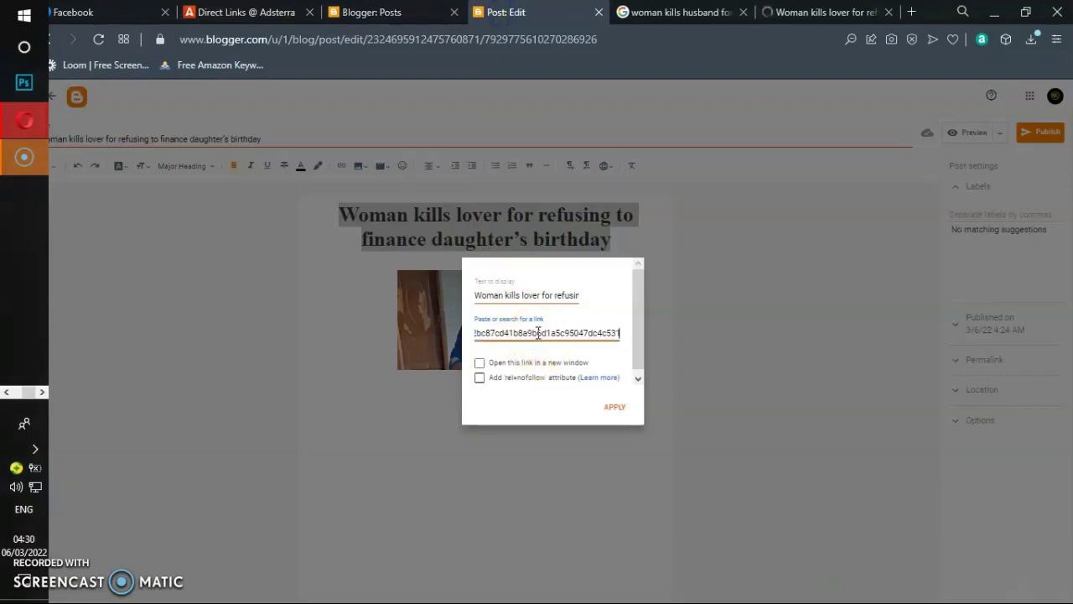
{"action": "left_click", "coordinate": [479, 362]}
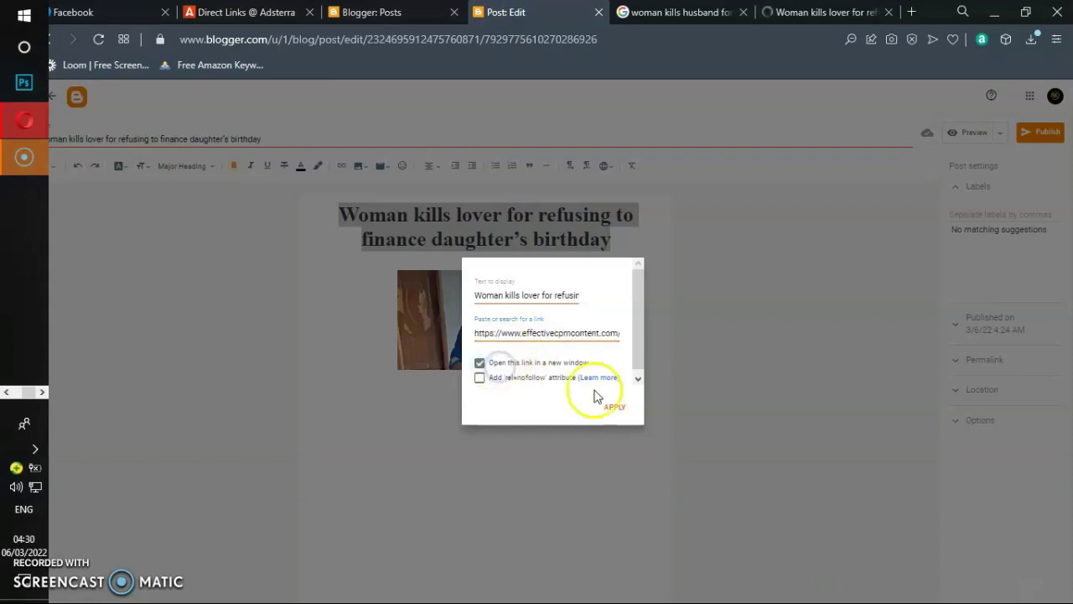
{"action": "left_click", "coordinate": [626, 411]}
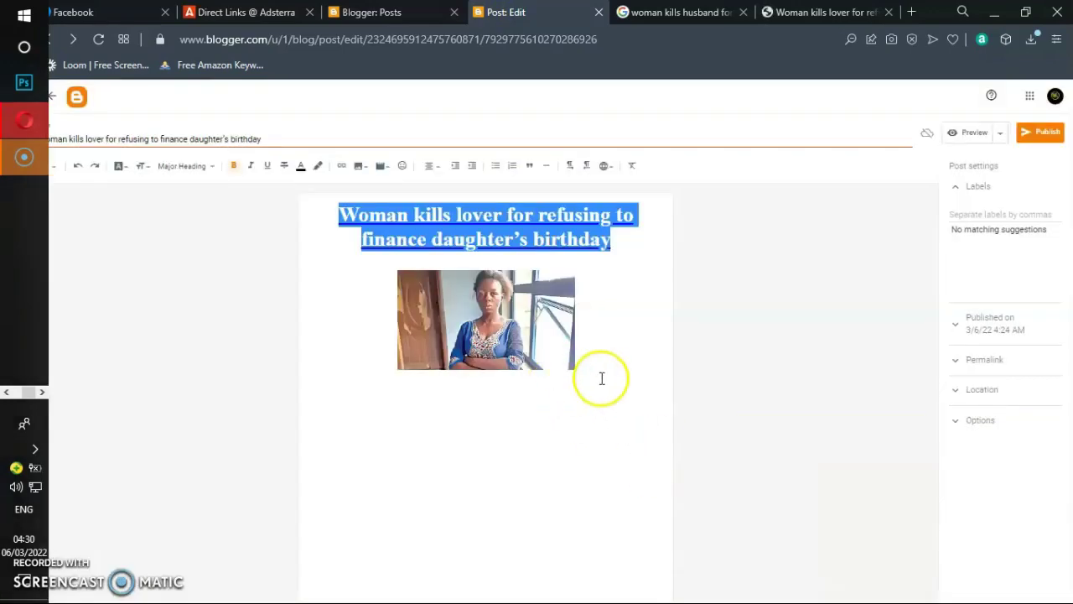
Add the centred text "READ MORE..." directly below the picture.
{"action": "left_click", "coordinate": [593, 379]}
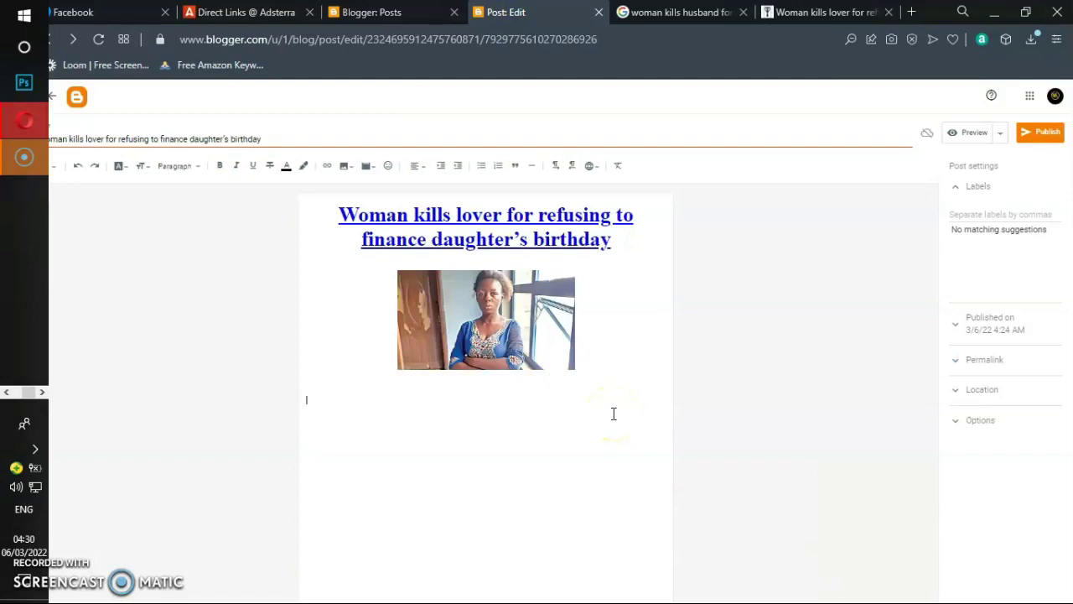
{"action": "left_click", "coordinate": [415, 166]}
{"action": "left_click", "coordinate": [434, 195]}
{"action": "left_click", "coordinate": [483, 384]}
{"action": "left_click", "coordinate": [477, 441]}
Apply the copied Adsterra direct link to the "READ MORE..." text below the picture, opening in a new window.
{"action": "left_click_drag", "start_coordinate": [445, 383], "coordinate": [526, 385]}
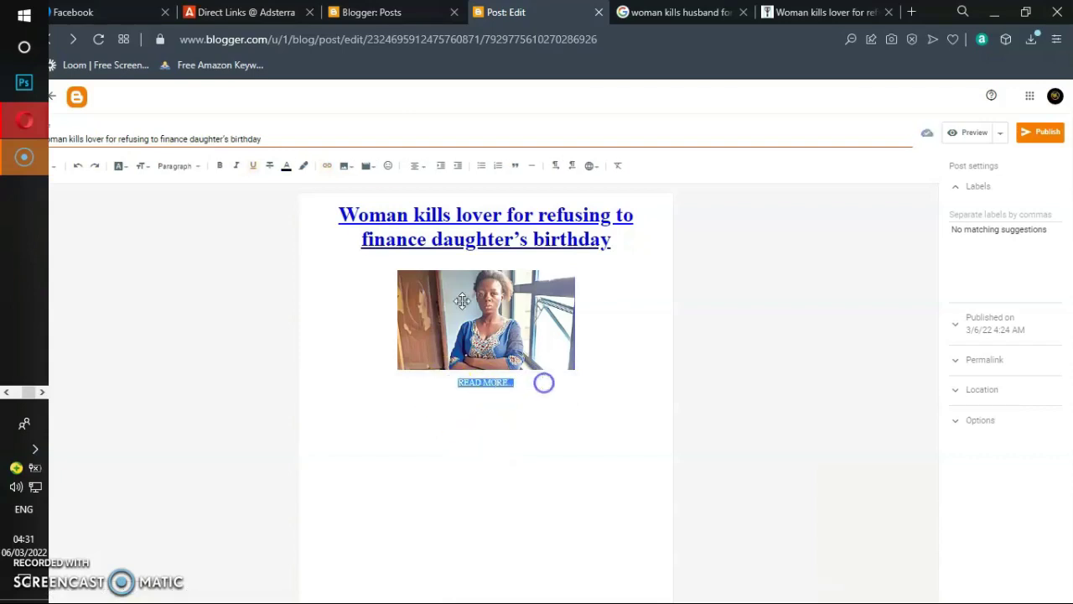
{"action": "left_click", "coordinate": [326, 166]}
{"action": "left_click", "coordinate": [513, 332]}
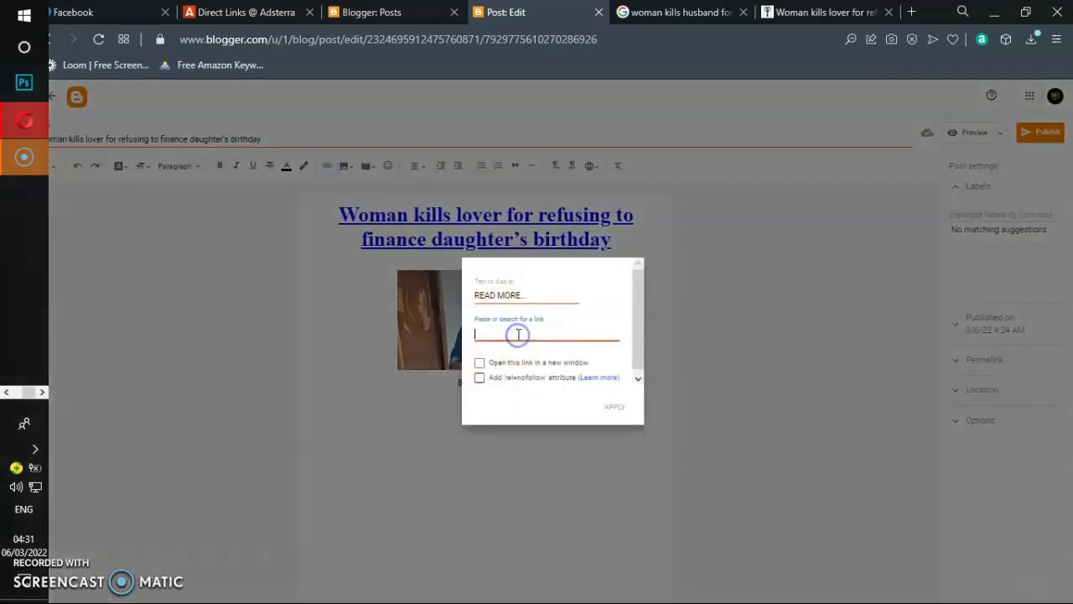
{"action": "key", "text": "ctrl+v"}
{"action": "left_click", "coordinate": [488, 362]}
{"action": "left_click", "coordinate": [615, 407]}
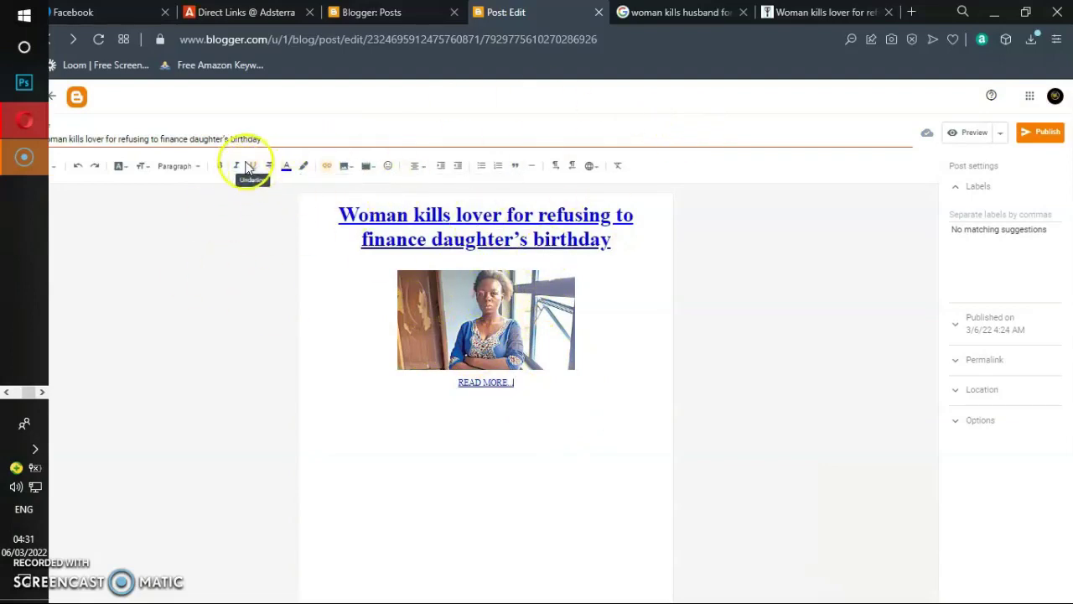
Format the "READ MORE..." link text as bold and set its font size to Large.
{"action": "left_click_drag", "start_coordinate": [445, 378], "coordinate": [561, 376]}
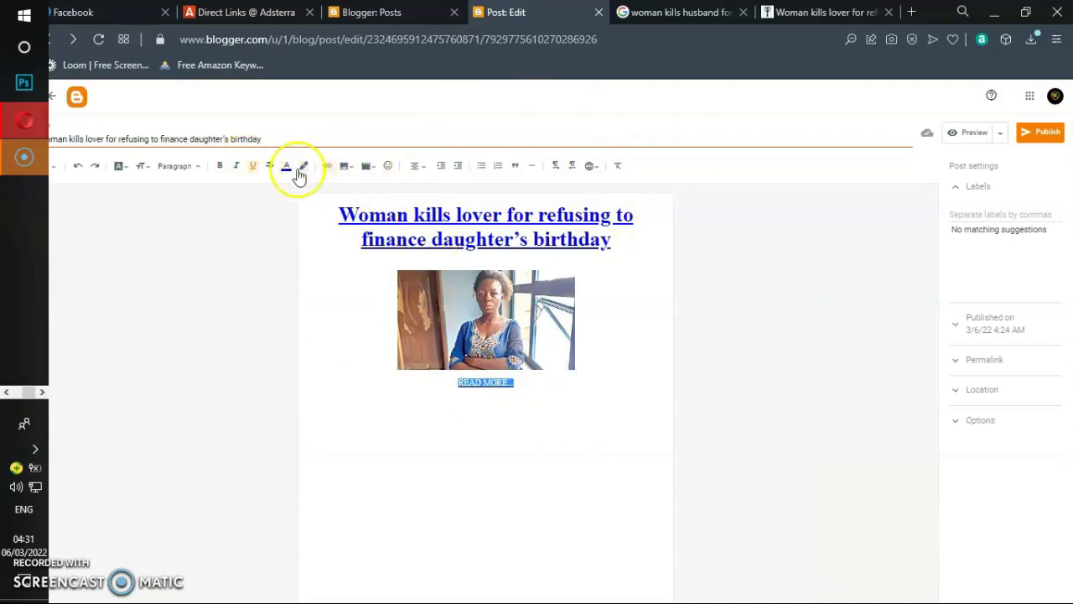
{"action": "left_click", "coordinate": [219, 168]}
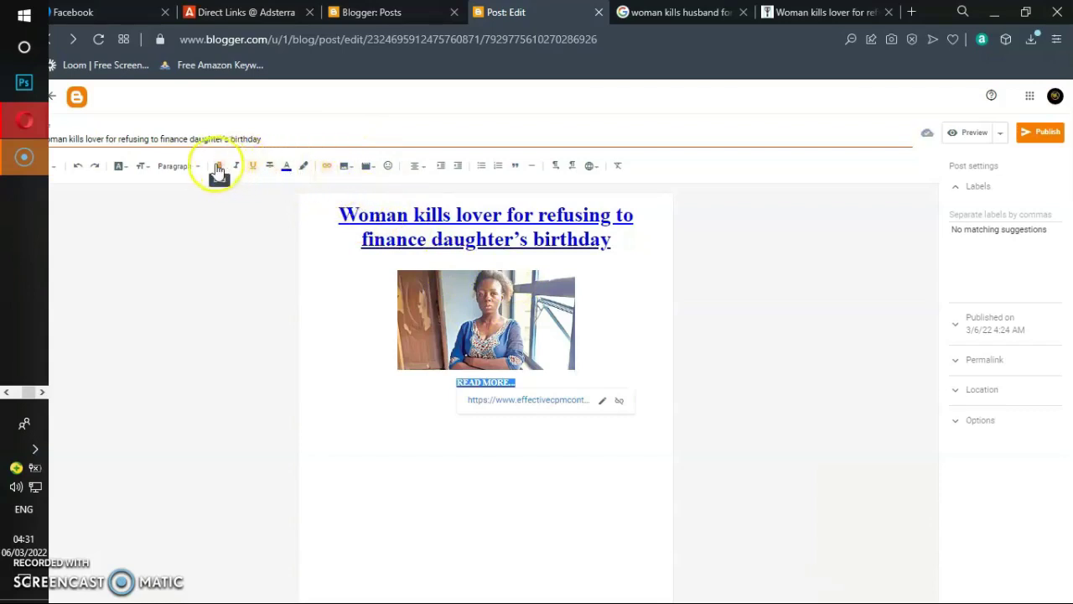
{"action": "left_click", "coordinate": [145, 169]}
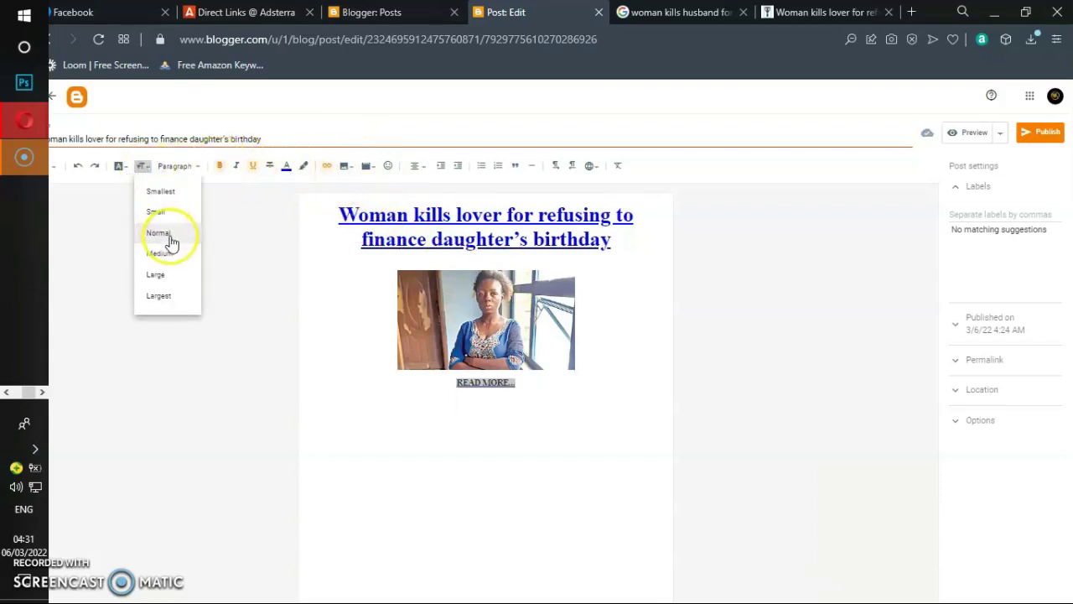
{"action": "left_click", "coordinate": [170, 274]}
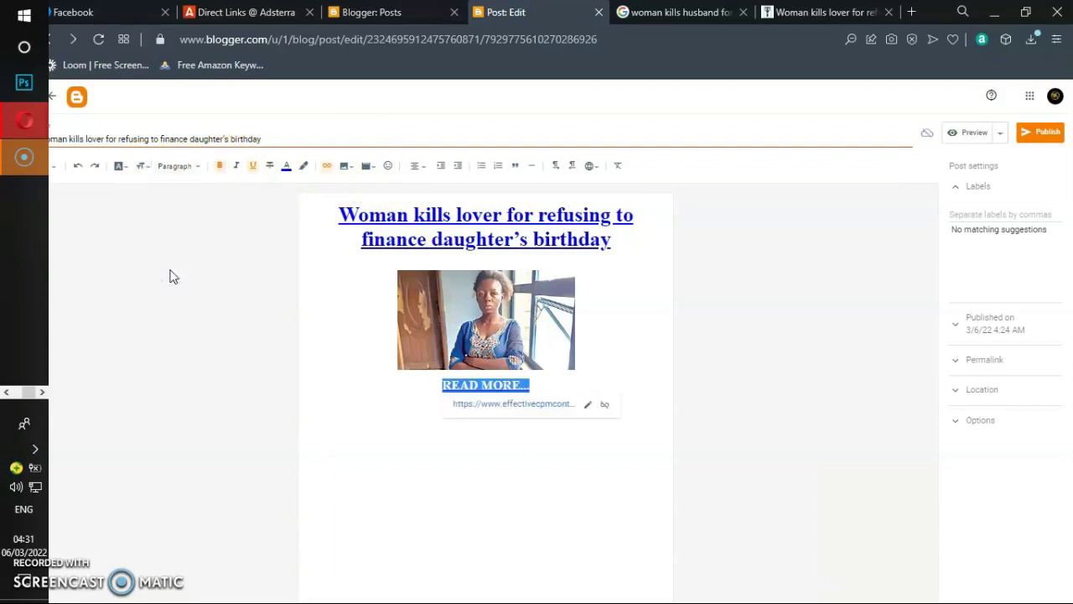
{"action": "left_click", "coordinate": [633, 367]}
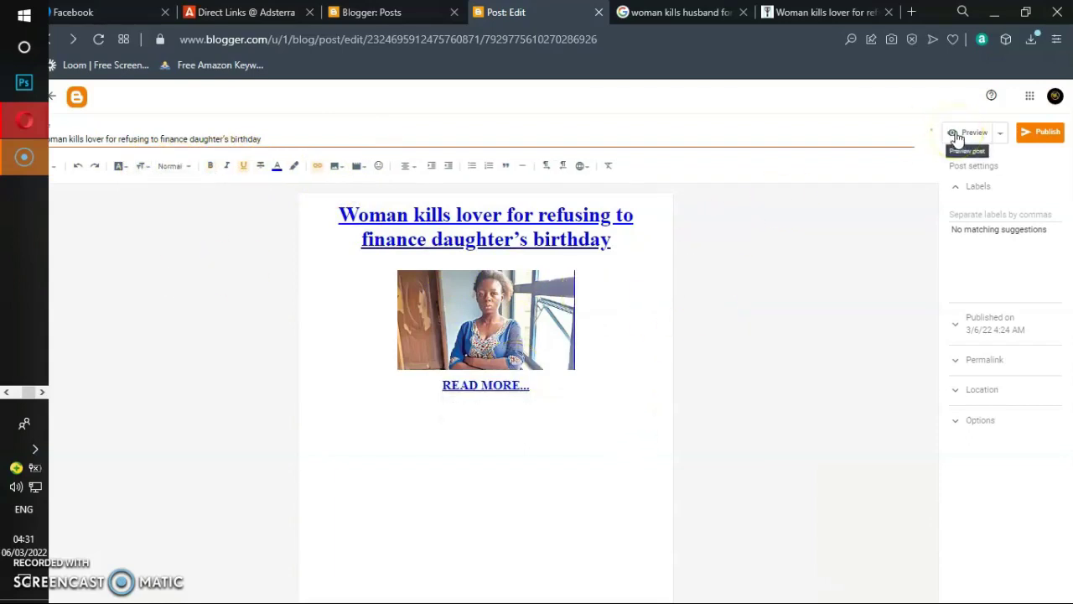
Publish the post to the blog and open its live page from the post list.
{"action": "left_click", "coordinate": [1052, 137]}
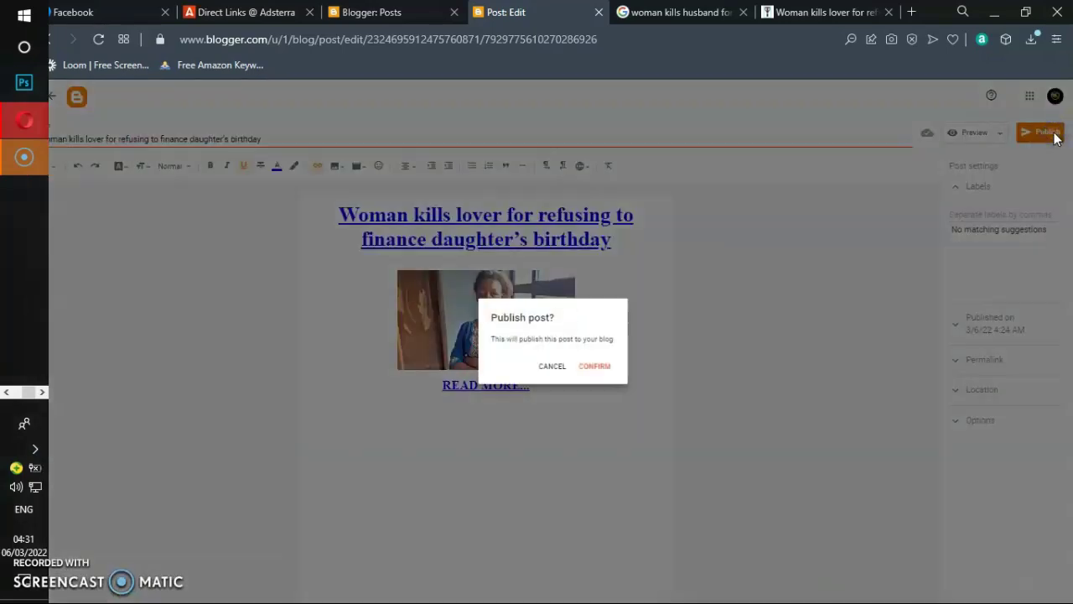
{"action": "left_click", "coordinate": [594, 366]}
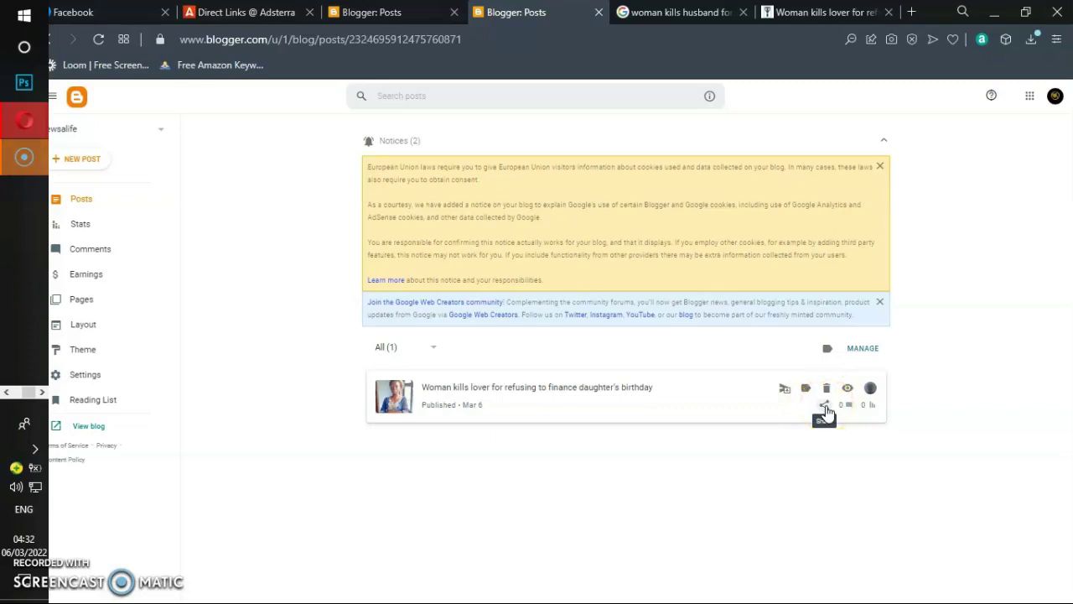
{"action": "left_click", "coordinate": [828, 414]}
{"action": "left_click", "coordinate": [847, 389]}
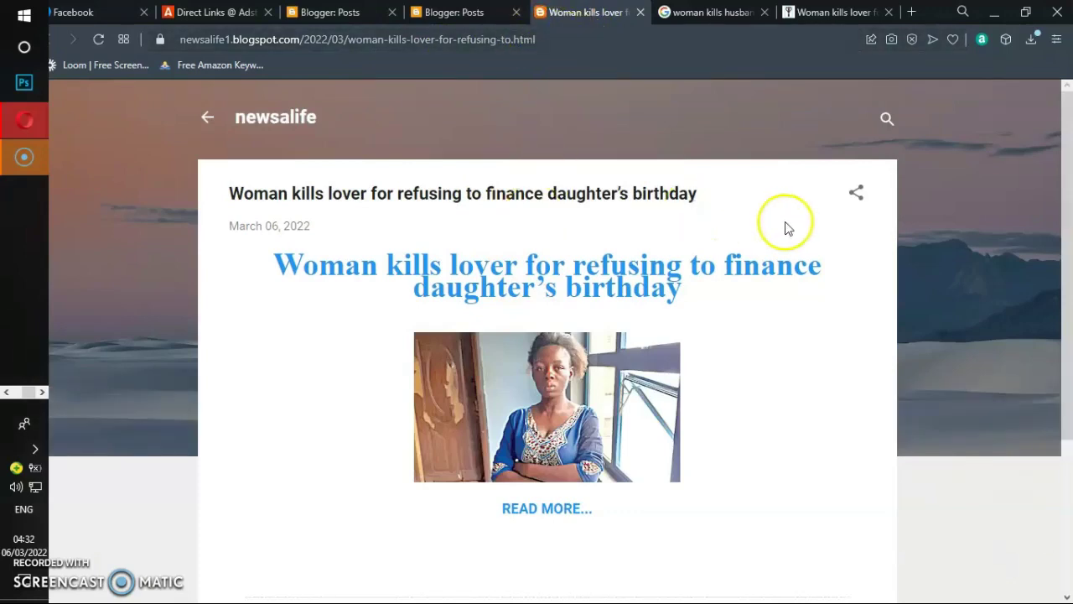
Copy the published post's link from its sharing options and close the live page.
{"action": "left_click", "coordinate": [863, 194]}
{"action": "left_click", "coordinate": [797, 209]}
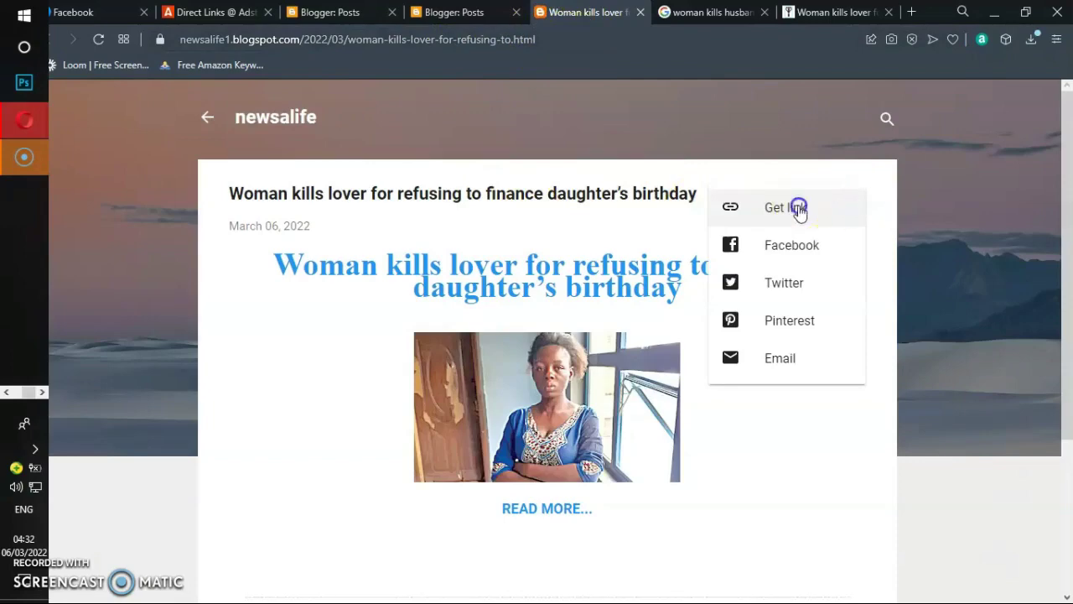
{"action": "left_click", "coordinate": [546, 350]}
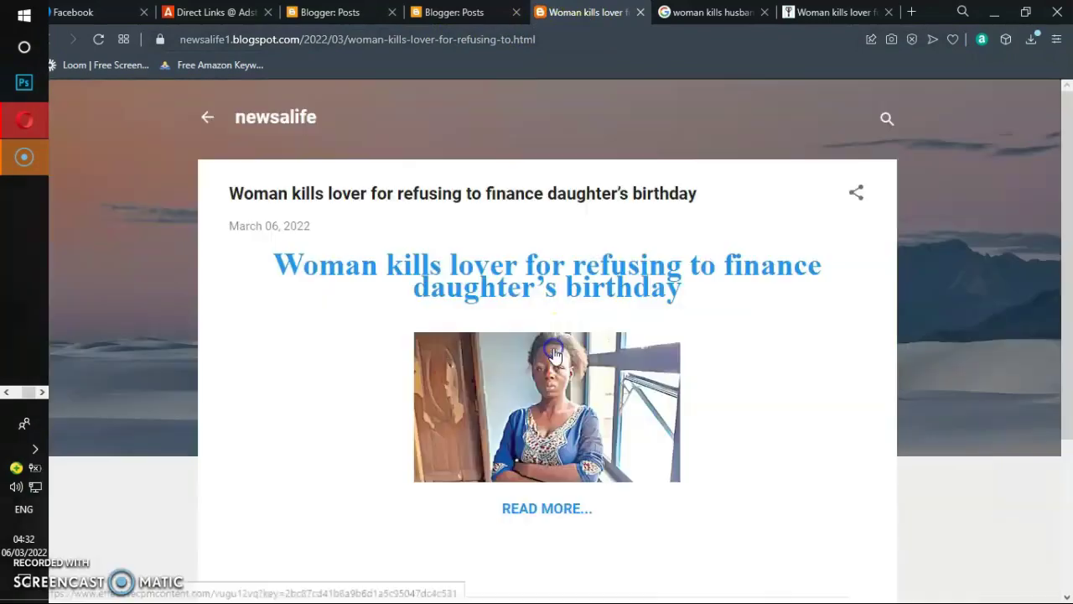
{"action": "left_click", "coordinate": [641, 13]}
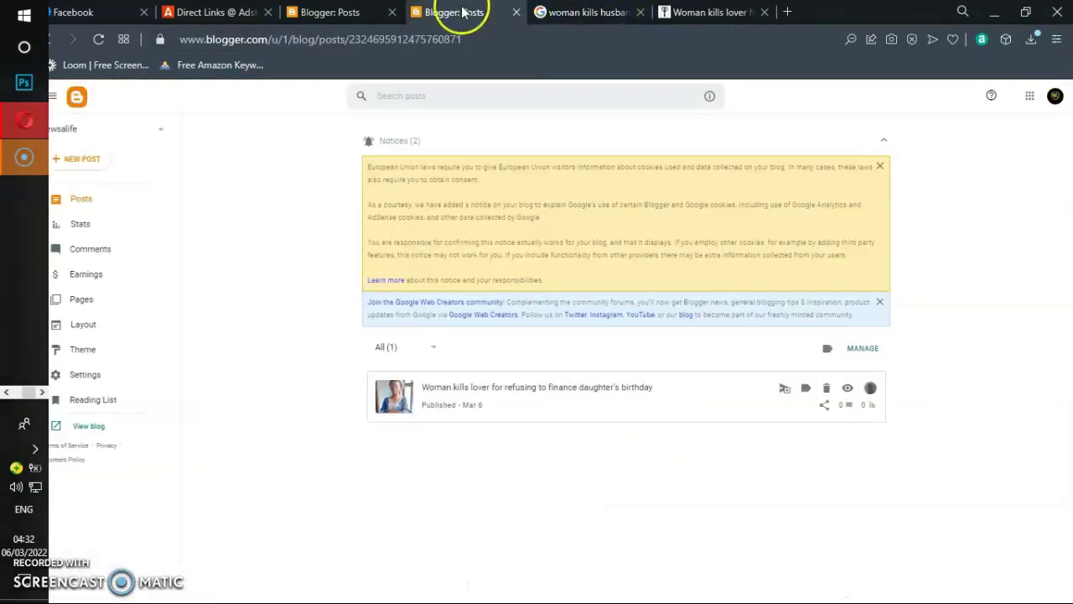
Switch to Facebook and open the Memers group from the list of joined groups.
{"action": "left_click", "coordinate": [335, 14]}
{"action": "left_click", "coordinate": [209, 14]}
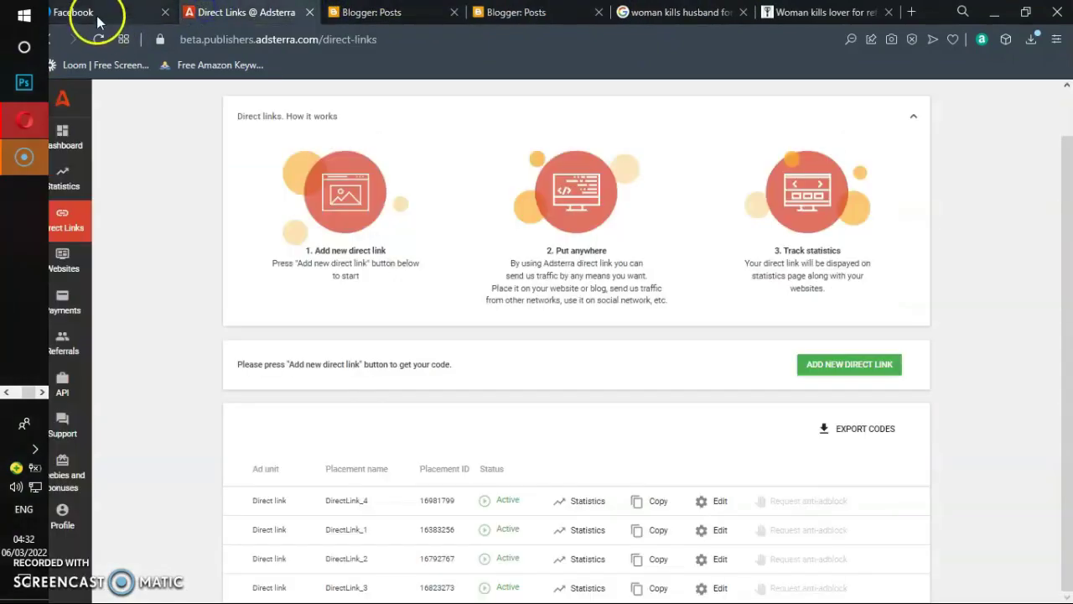
{"action": "left_click", "coordinate": [99, 15]}
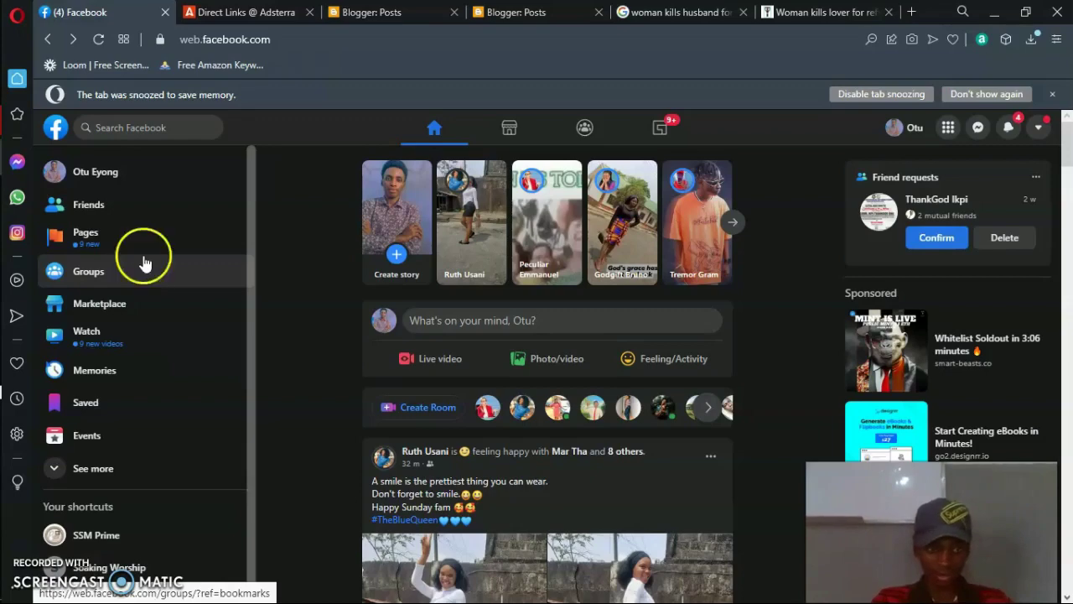
{"action": "left_click", "coordinate": [100, 273]}
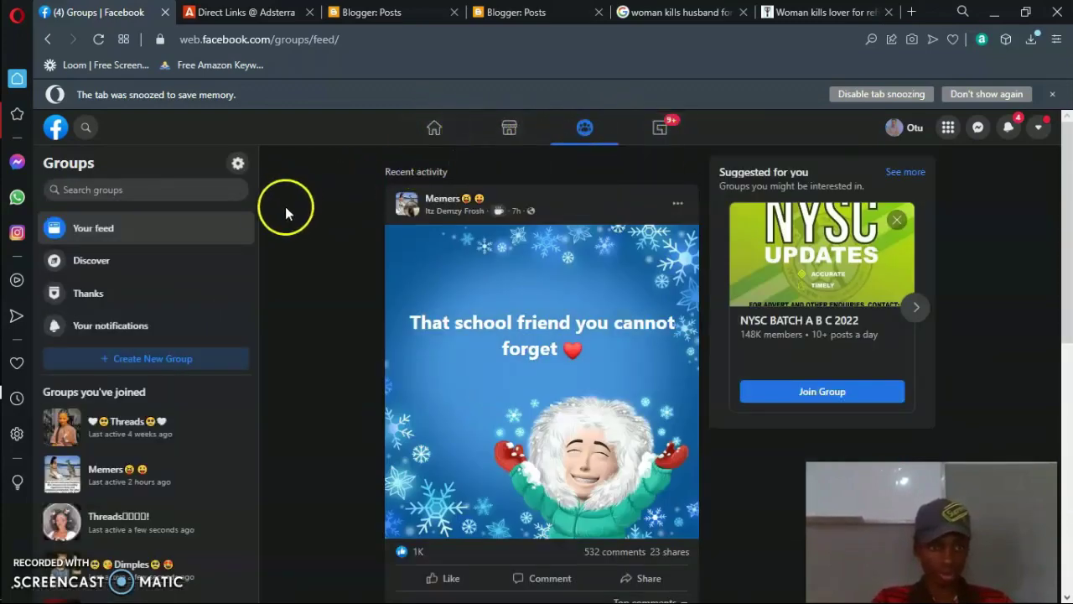
{"action": "left_click_drag", "start_coordinate": [254, 246], "coordinate": [278, 339]}
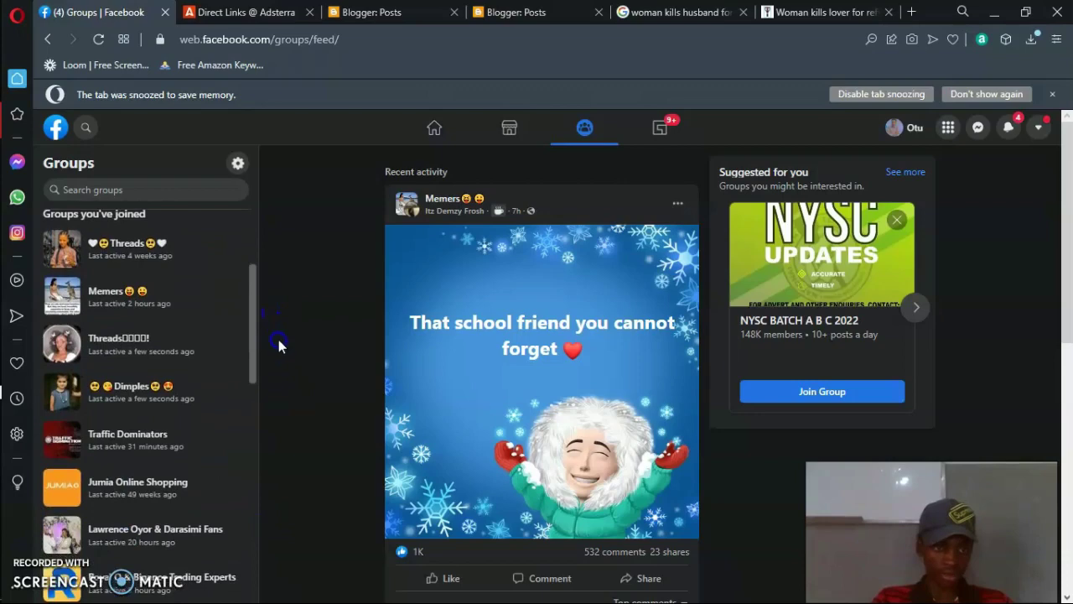
{"action": "left_click", "coordinate": [134, 301]}
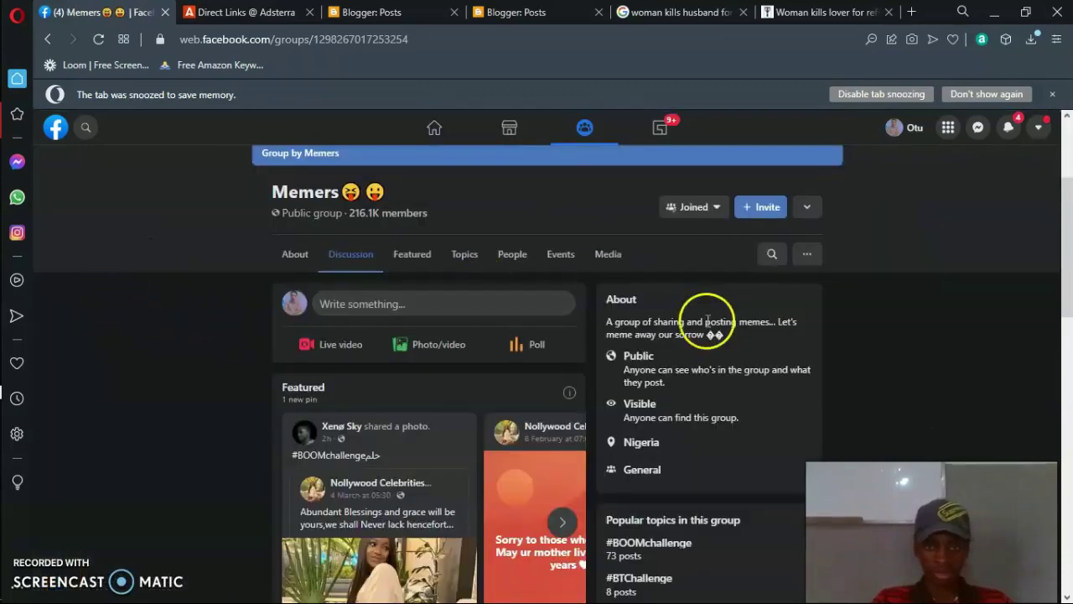
Start a new public post in the Memers group and attach the photo Birthday.jpg.
{"action": "left_click_drag", "start_coordinate": [1072, 252], "coordinate": [1068, 543]}
{"action": "scroll", "coordinate": [1067, 518], "scroll_direction": "up", "scroll_amount": 15}
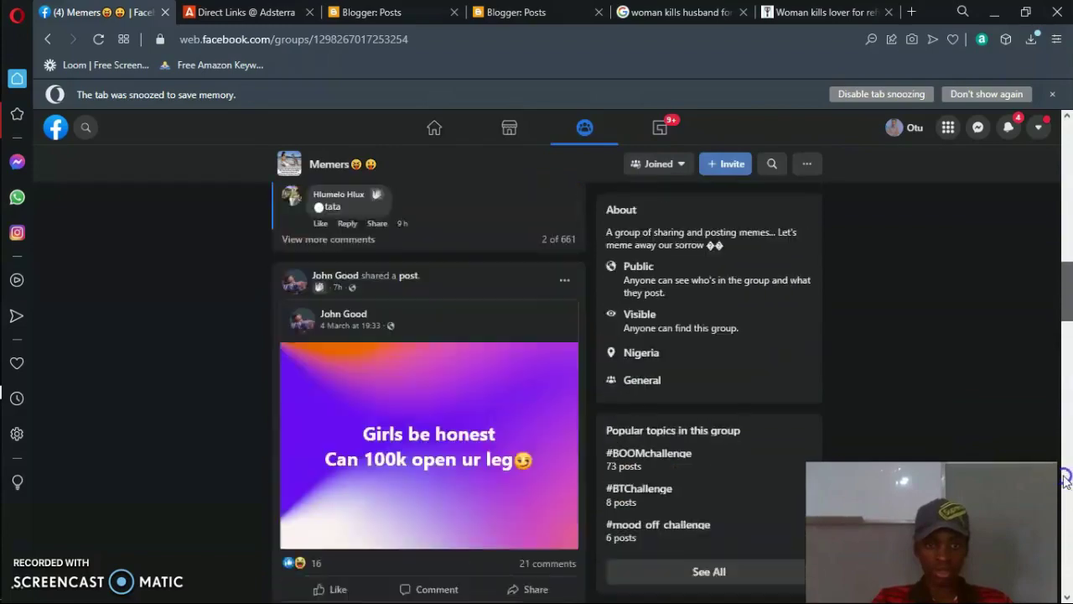
{"action": "scroll", "coordinate": [1058, 417], "scroll_direction": "up", "scroll_amount": 4}
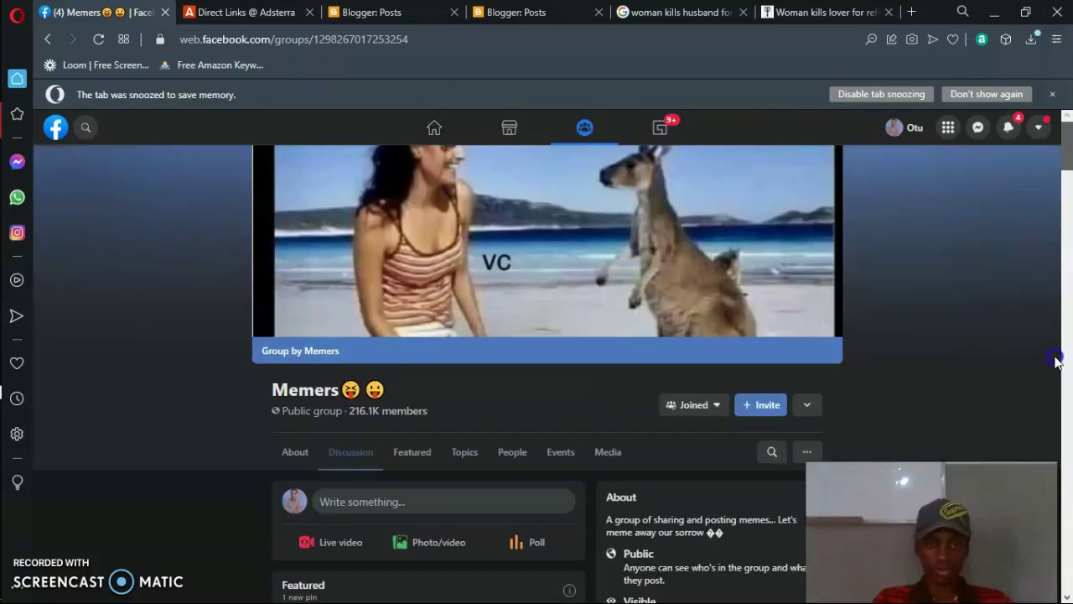
{"action": "scroll", "coordinate": [1056, 332], "scroll_direction": "down", "scroll_amount": 15}
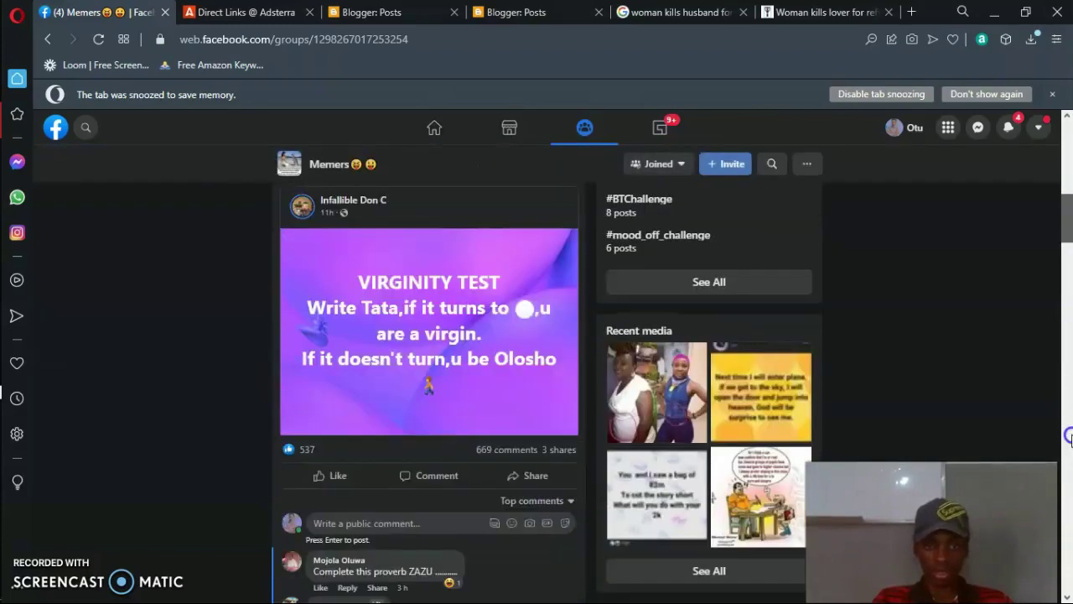
{"action": "scroll", "coordinate": [1069, 518], "scroll_direction": "down", "scroll_amount": 10}
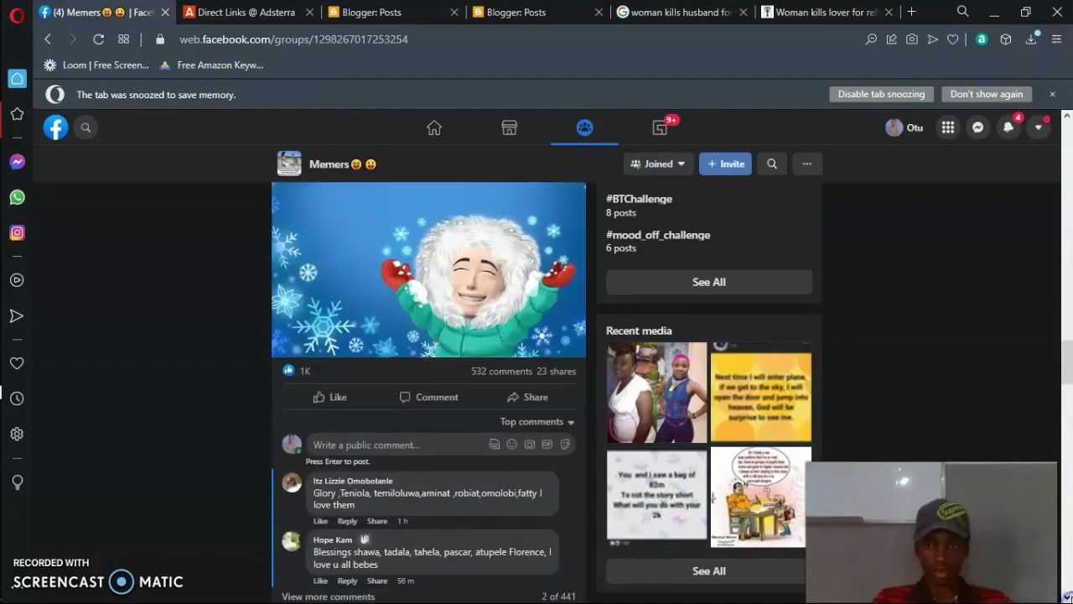
{"action": "left_click_drag", "start_coordinate": [1068, 323], "coordinate": [1067, 151]}
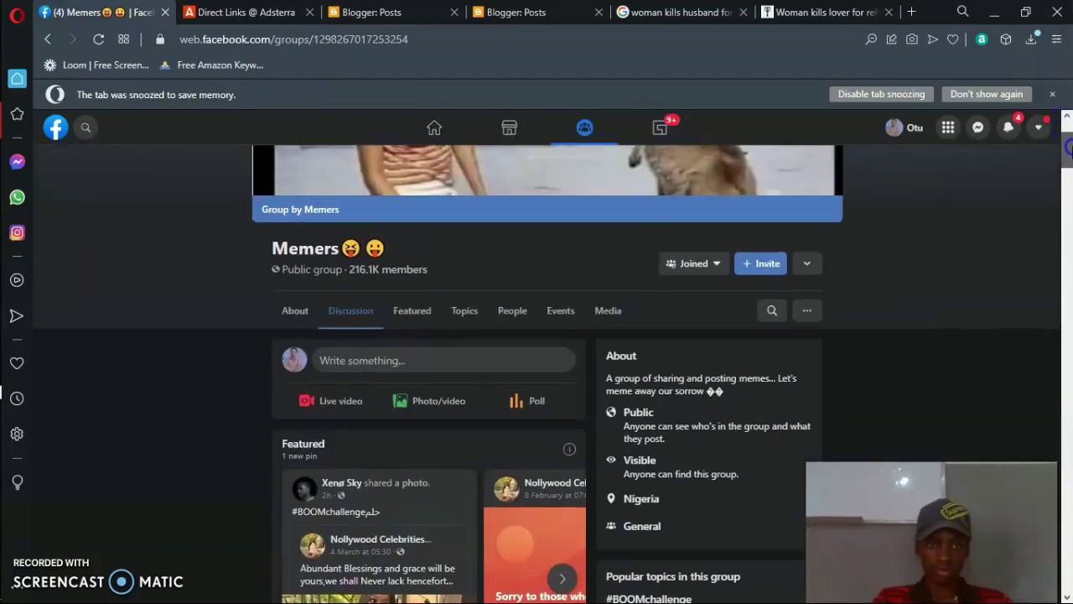
{"action": "left_click", "coordinate": [486, 360]}
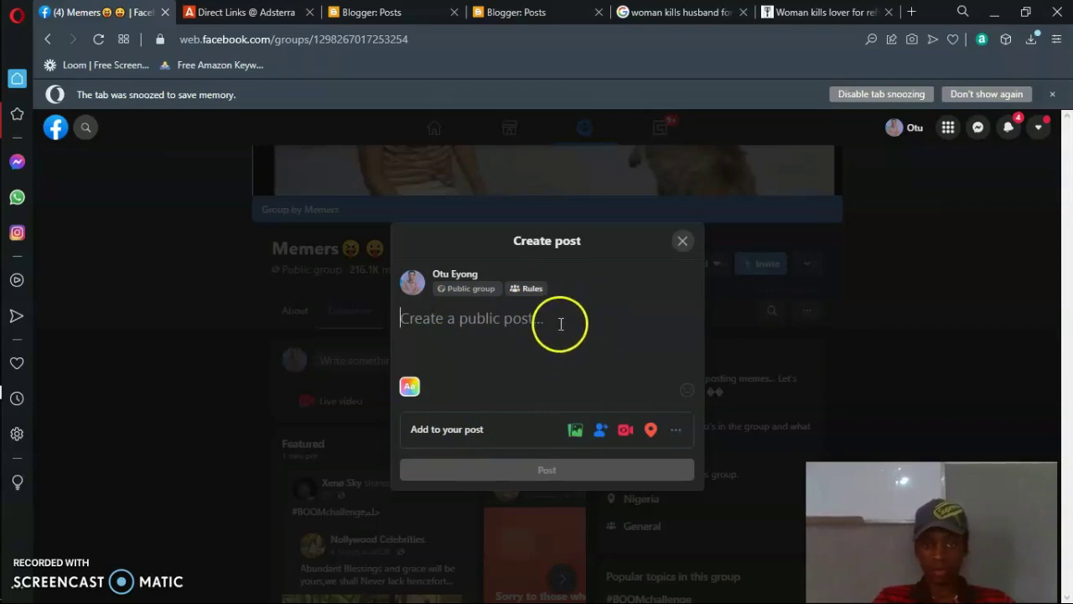
{"action": "left_click", "coordinate": [576, 431]}
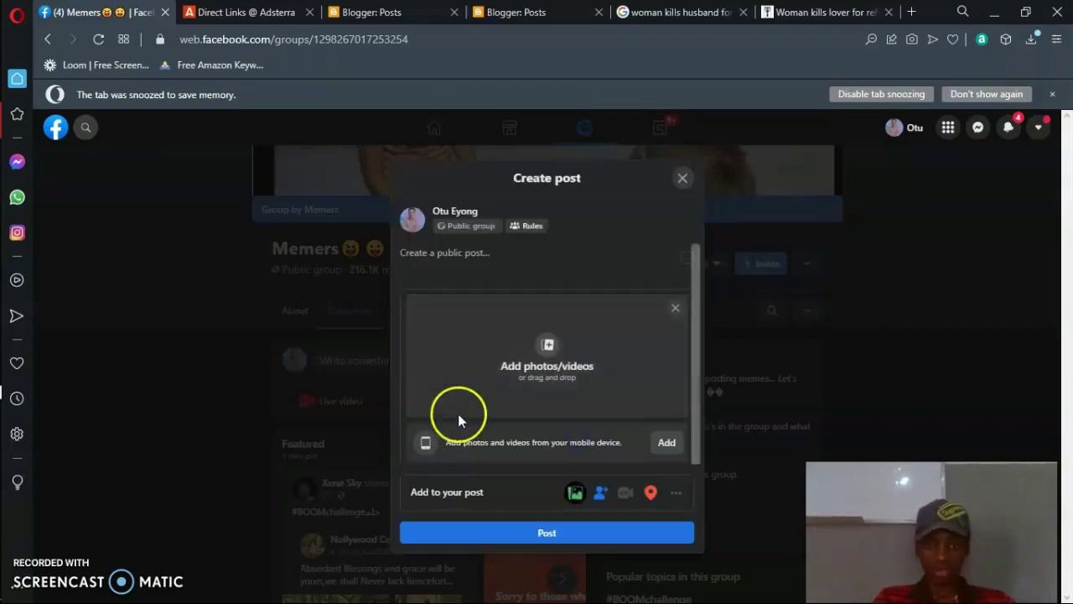
{"action": "left_click", "coordinate": [597, 369]}
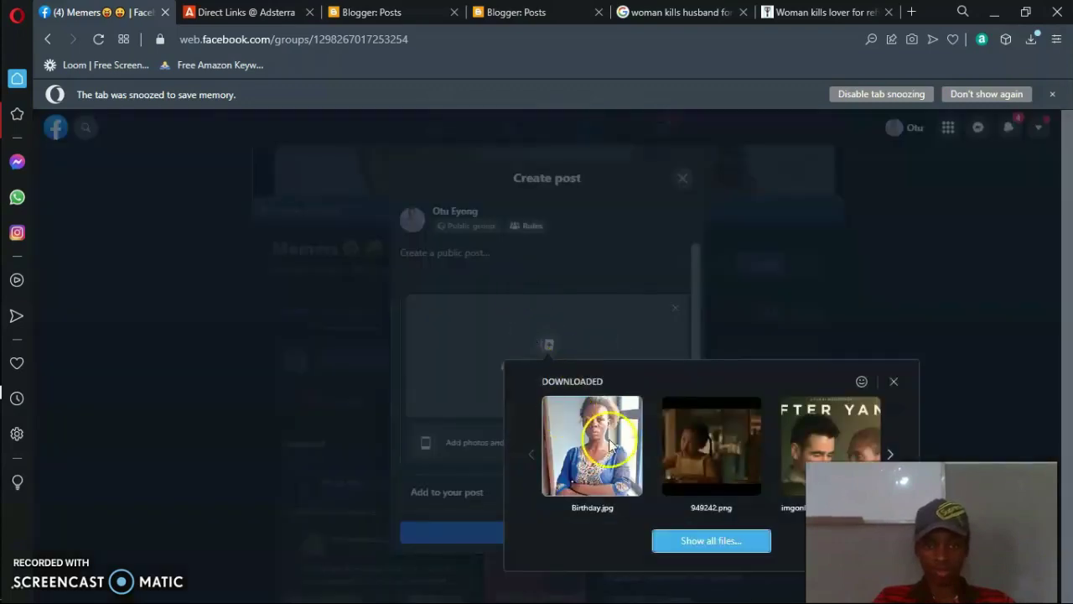
{"action": "left_click", "coordinate": [573, 428]}
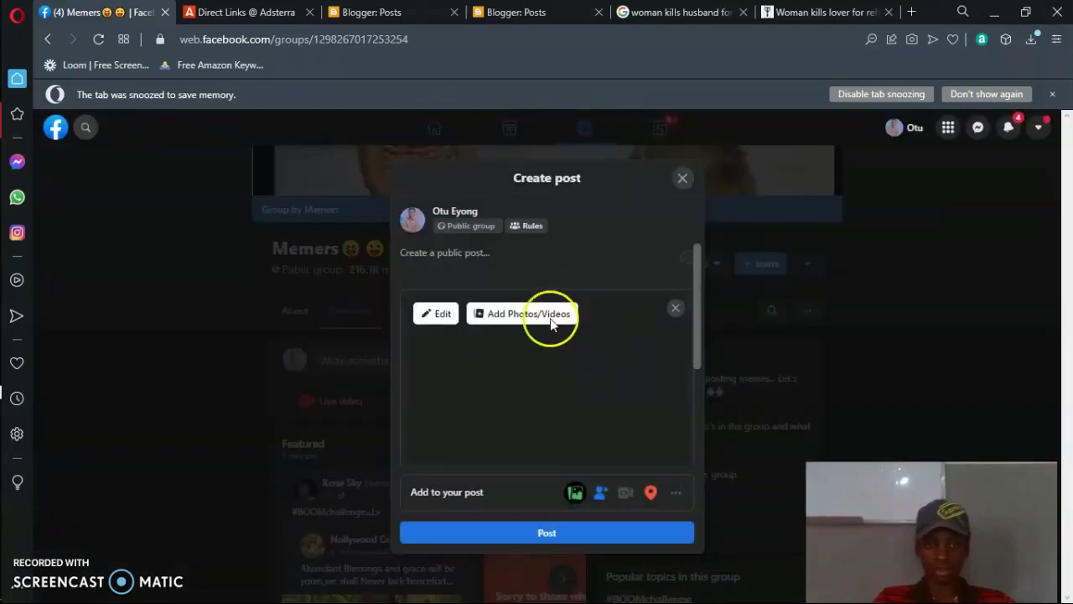
{"action": "left_click", "coordinate": [487, 254]}
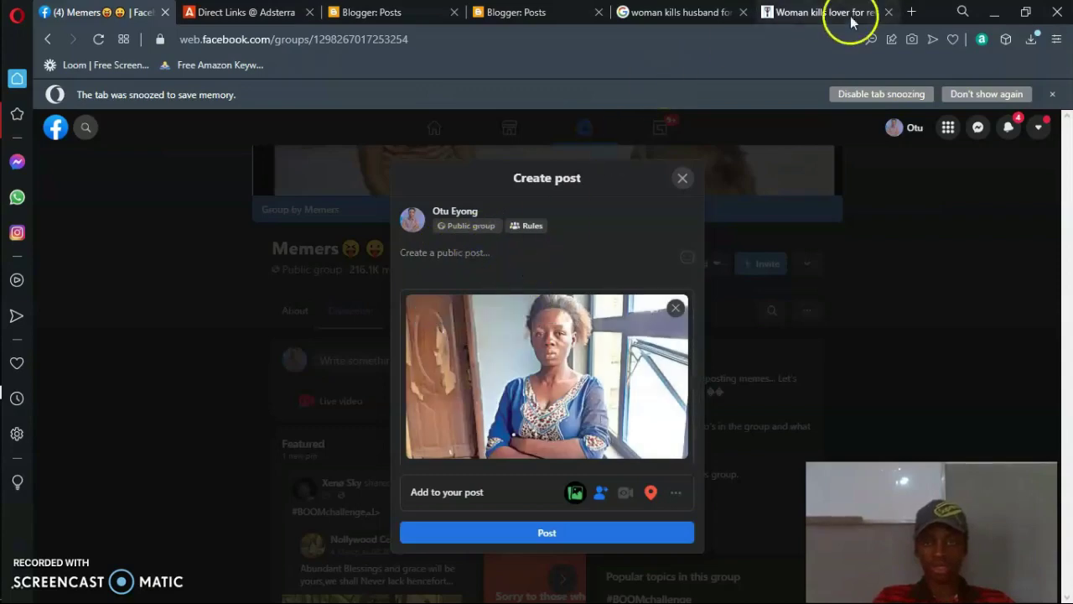
Copy the headline "Woman kills lover for refusing to finance daughter's birthday" from the Guardian article and return to the Facebook post draft.
{"action": "left_click", "coordinate": [796, 13]}
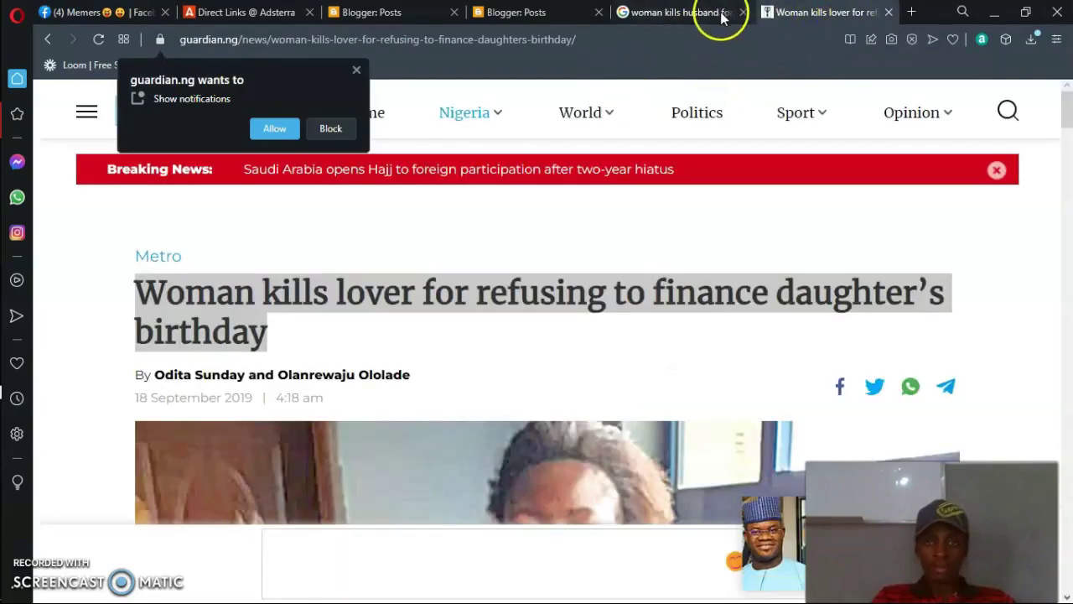
{"action": "left_click_drag", "start_coordinate": [1069, 147], "coordinate": [1067, 116]}
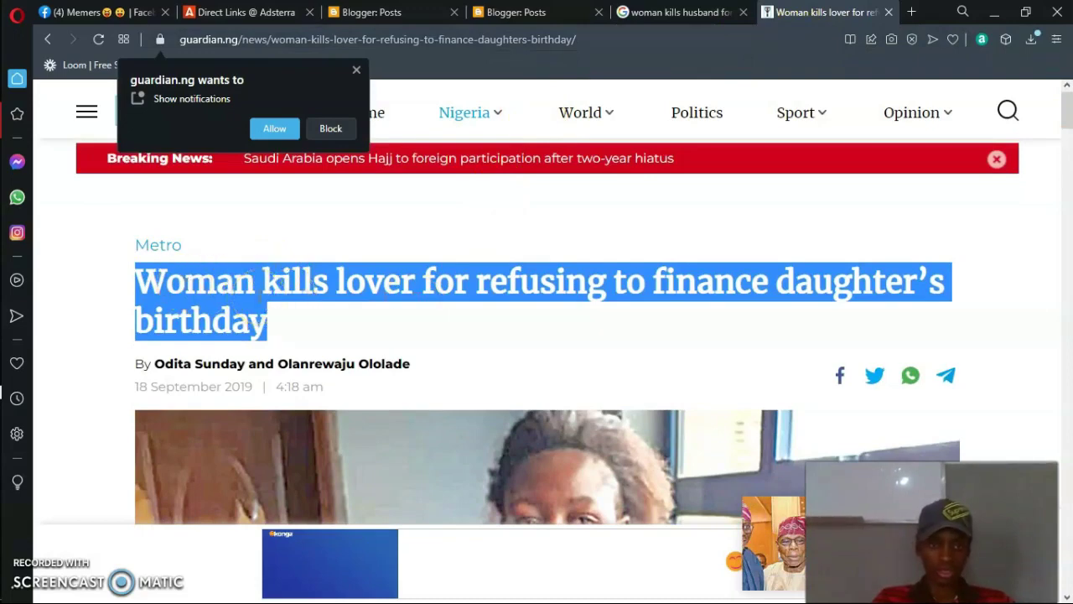
{"action": "right_click", "coordinate": [258, 296]}
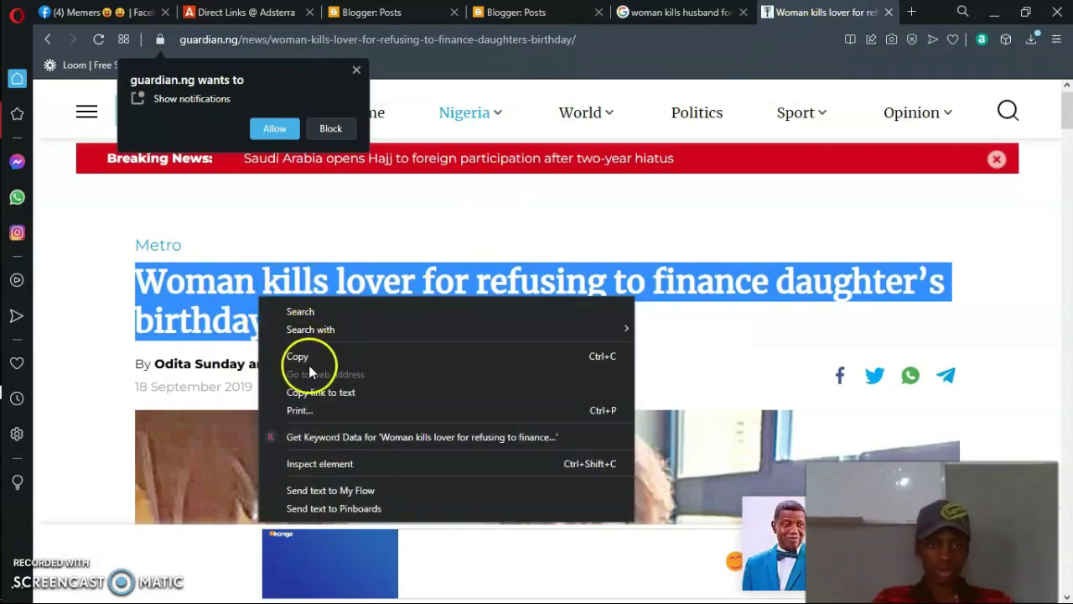
{"action": "left_click", "coordinate": [303, 356]}
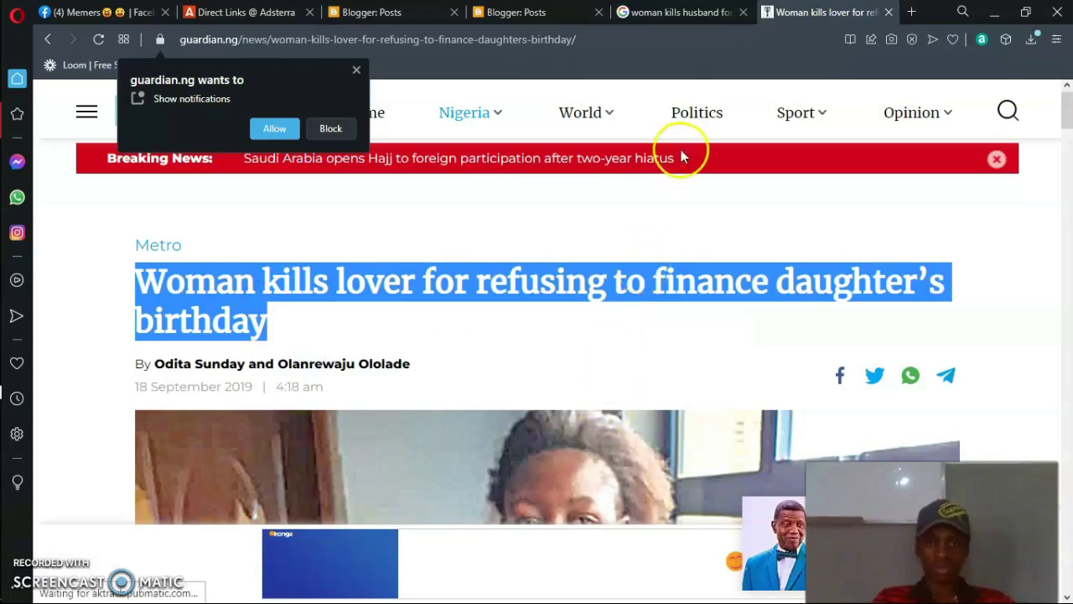
{"action": "left_click", "coordinate": [671, 12]}
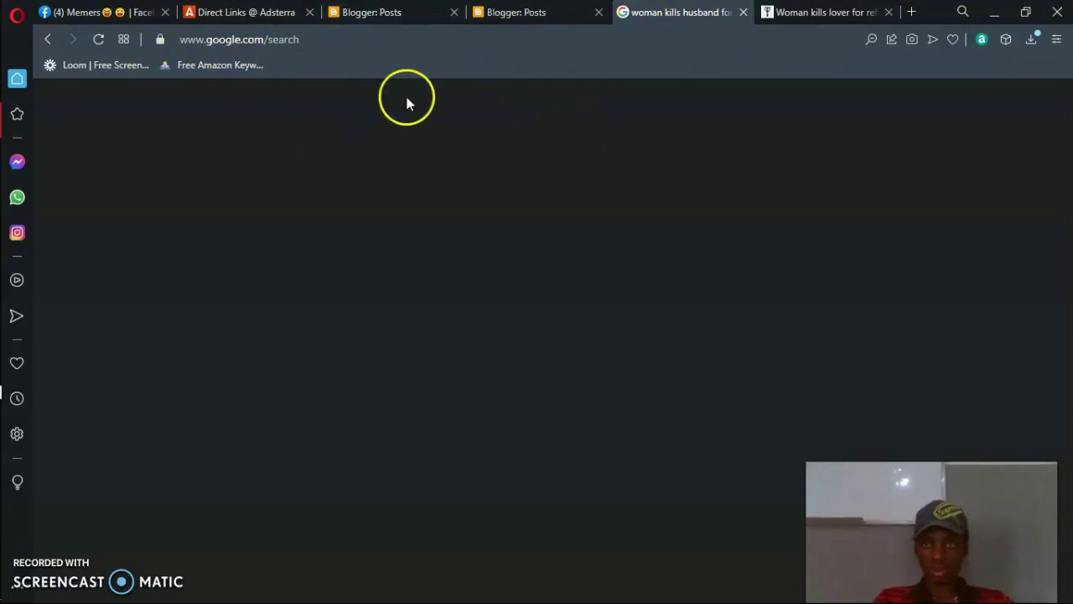
{"action": "key", "text": "ctrl+Tab"}
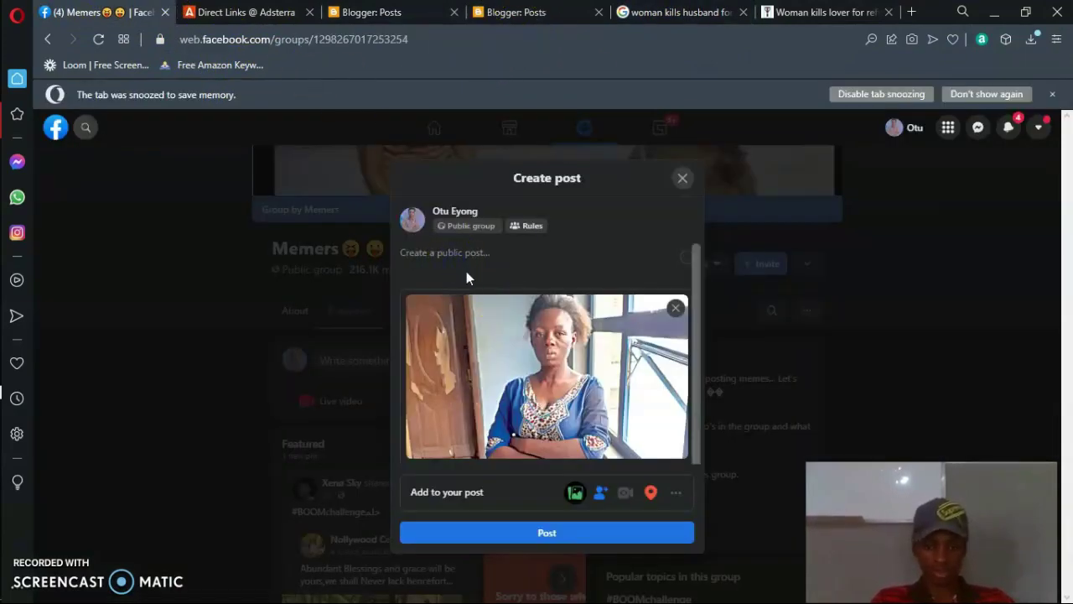
Paste the copied headline "Woman kills lover for refusing to finance daughter's birthday" into the Memers post and start a new line below it.
{"action": "key", "text": "ctrl+v"}
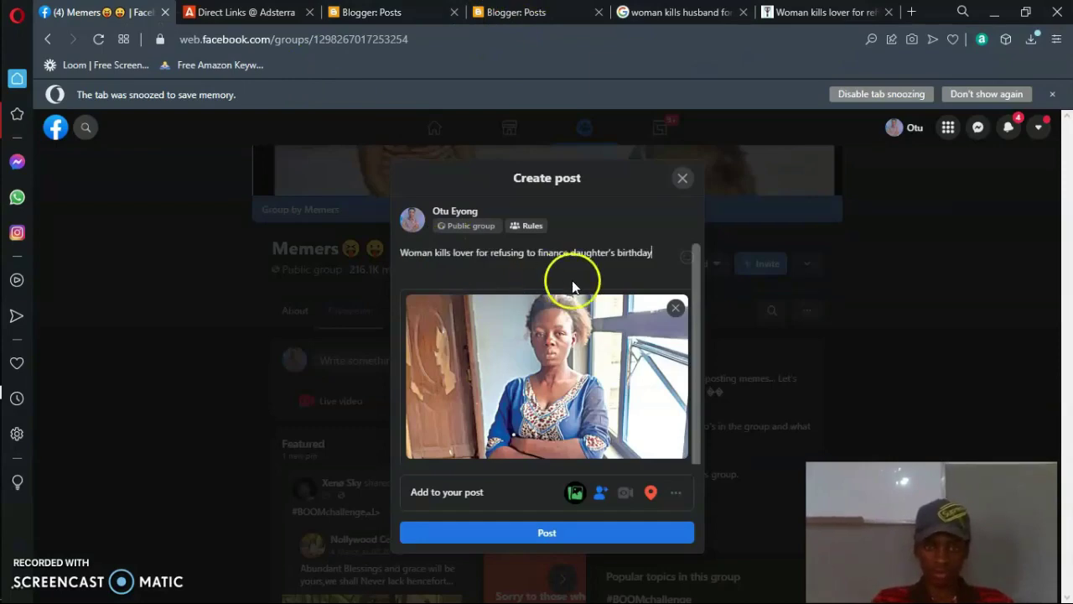
{"action": "key", "text": "Return"}
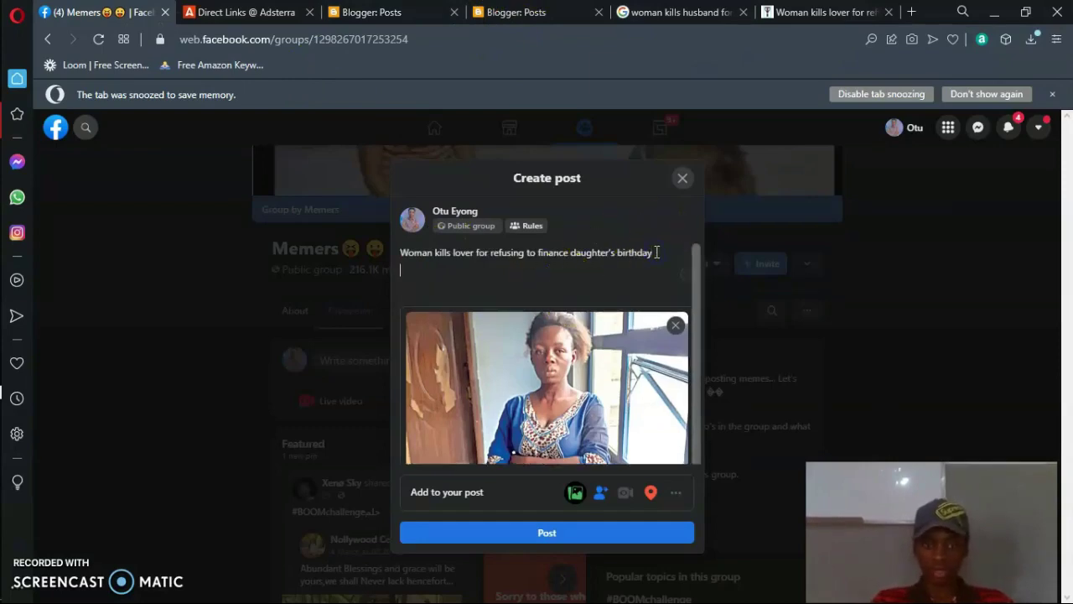
{"action": "left_click", "coordinate": [643, 249]}
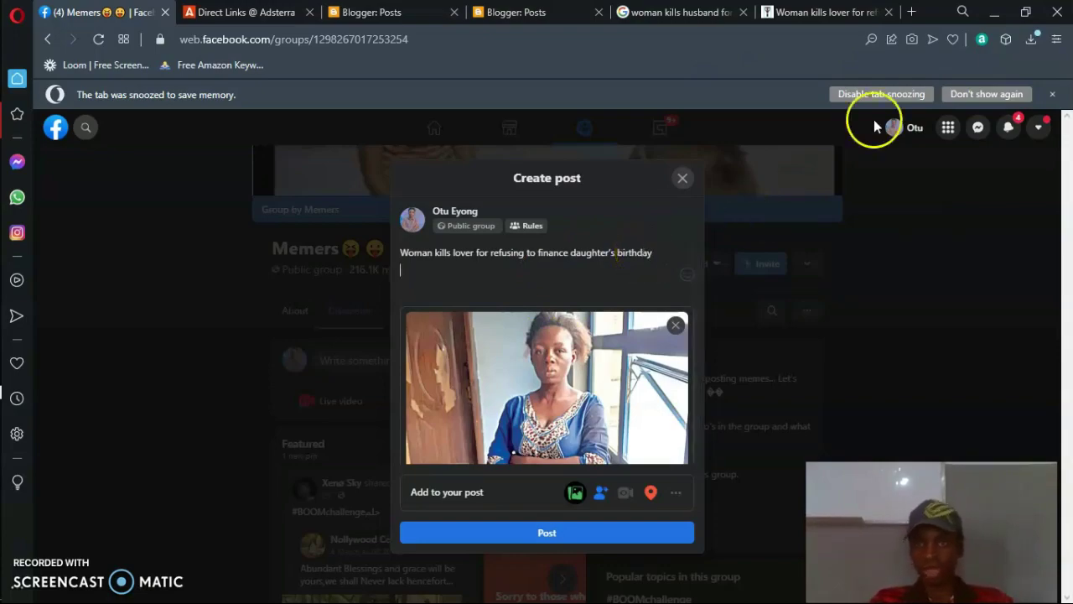
Copy the Guardian article's opening paragraph, from "Homicide detectives in Lagos State" to "lived as a couple for three years.".
{"action": "left_click", "coordinate": [812, 15]}
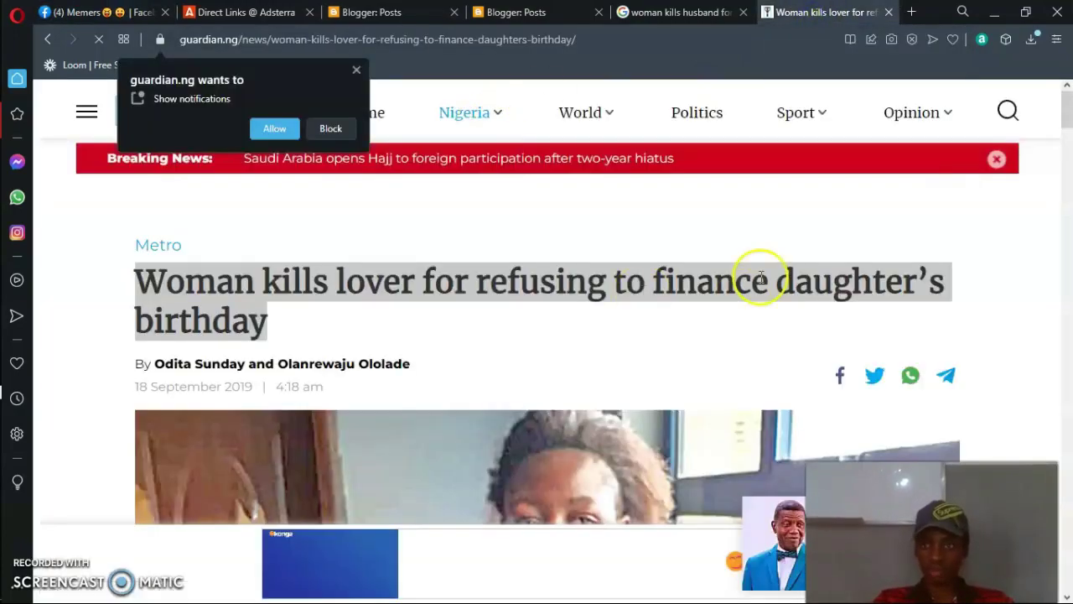
{"action": "left_click_drag", "start_coordinate": [1067, 117], "coordinate": [1067, 166]}
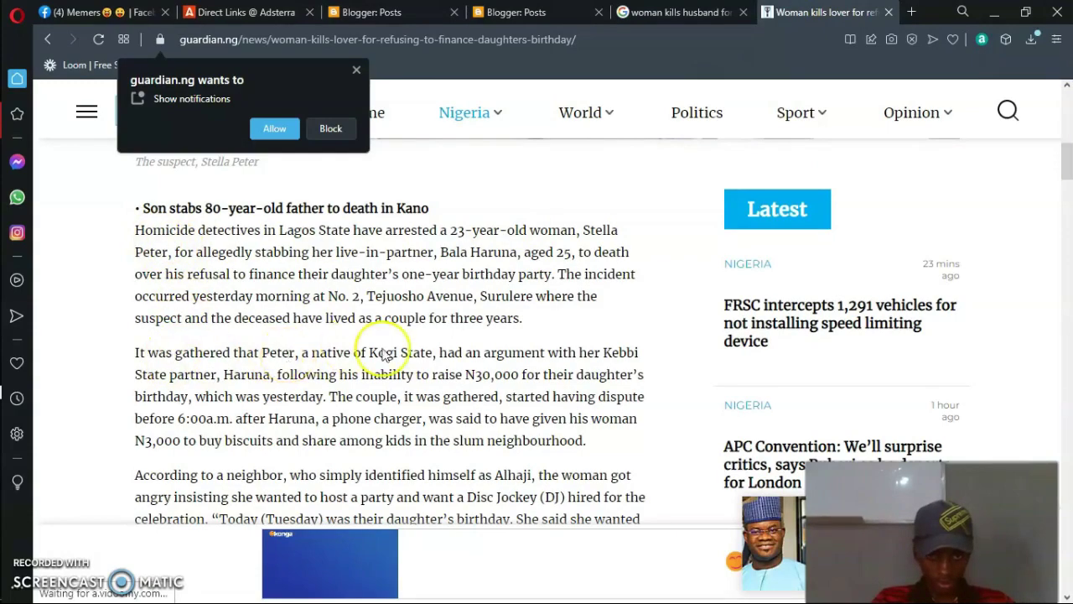
{"action": "scroll", "coordinate": [1063, 209], "scroll_direction": "down", "scroll_amount": 7}
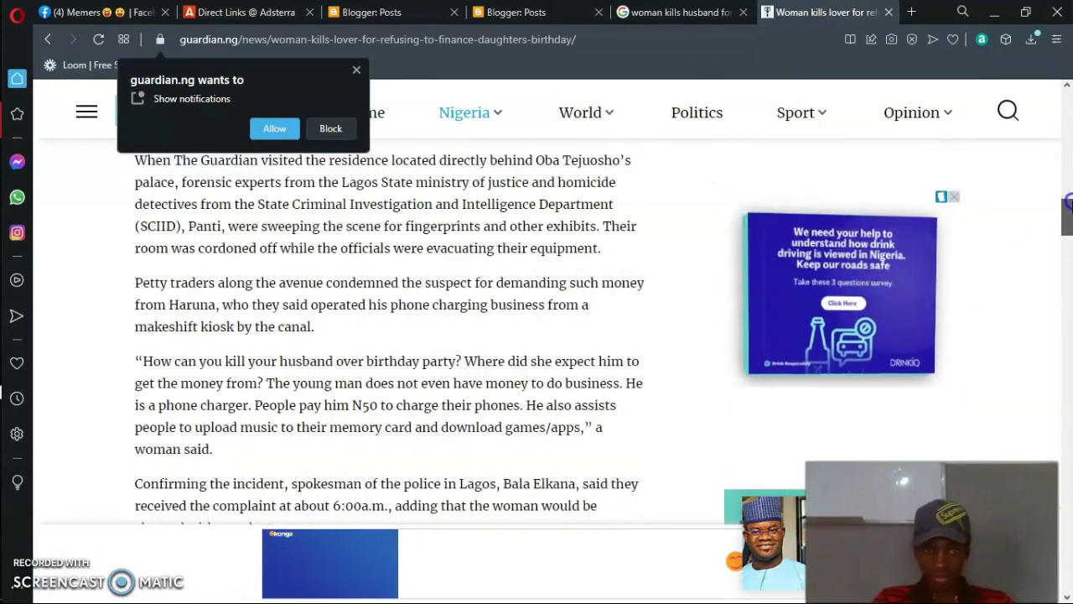
{"action": "scroll", "coordinate": [1067, 202], "scroll_direction": "up", "scroll_amount": 3}
{"action": "scroll", "coordinate": [1067, 200], "scroll_direction": "down", "scroll_amount": 2}
{"action": "left_click_drag", "start_coordinate": [1067, 199], "coordinate": [1067, 140]}
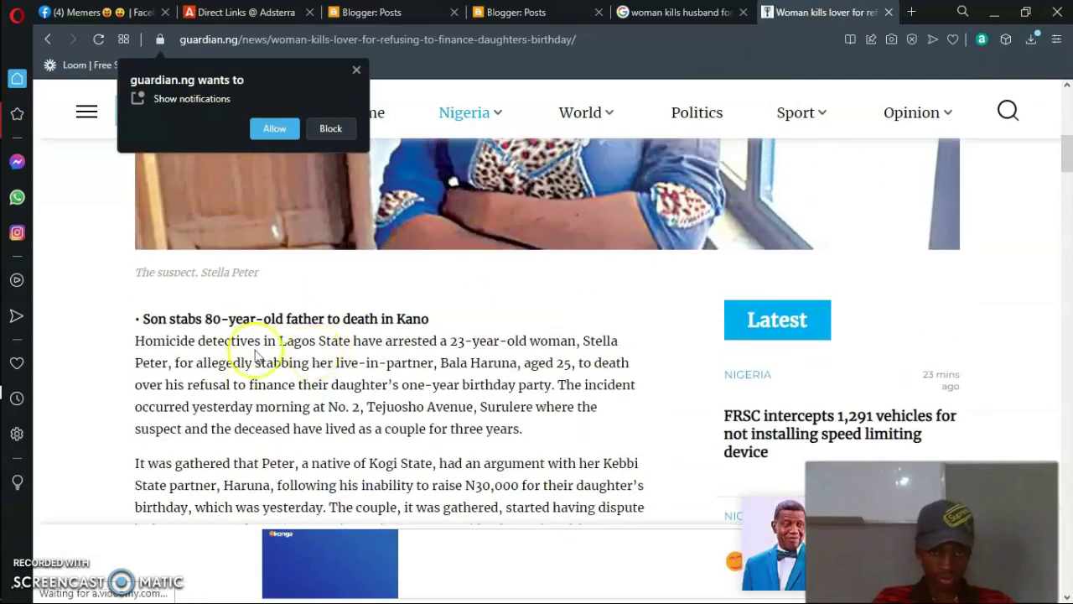
{"action": "left_click_drag", "start_coordinate": [135, 339], "coordinate": [556, 425]}
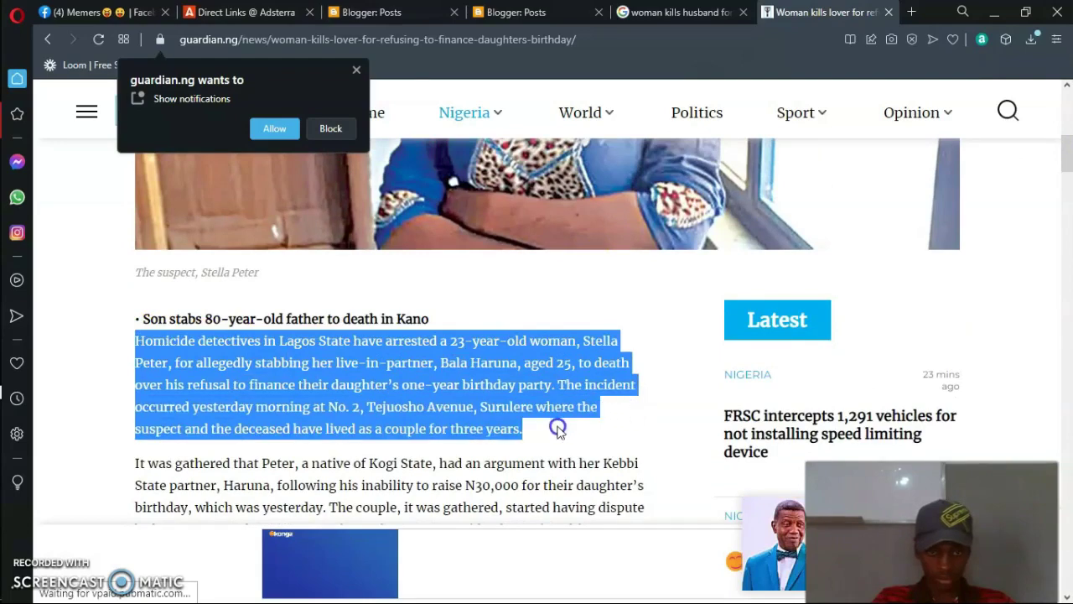
{"action": "left_click", "coordinate": [351, 308]}
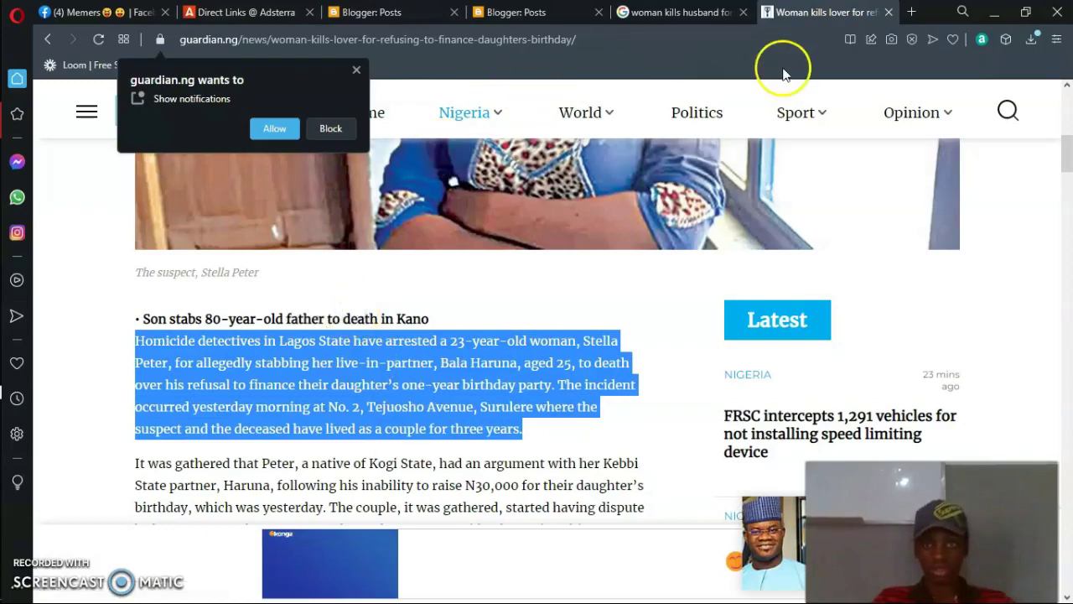
Return to the Facebook post draft, paste the copied article paragraph under the headline and start another line.
{"action": "left_click", "coordinate": [666, 12]}
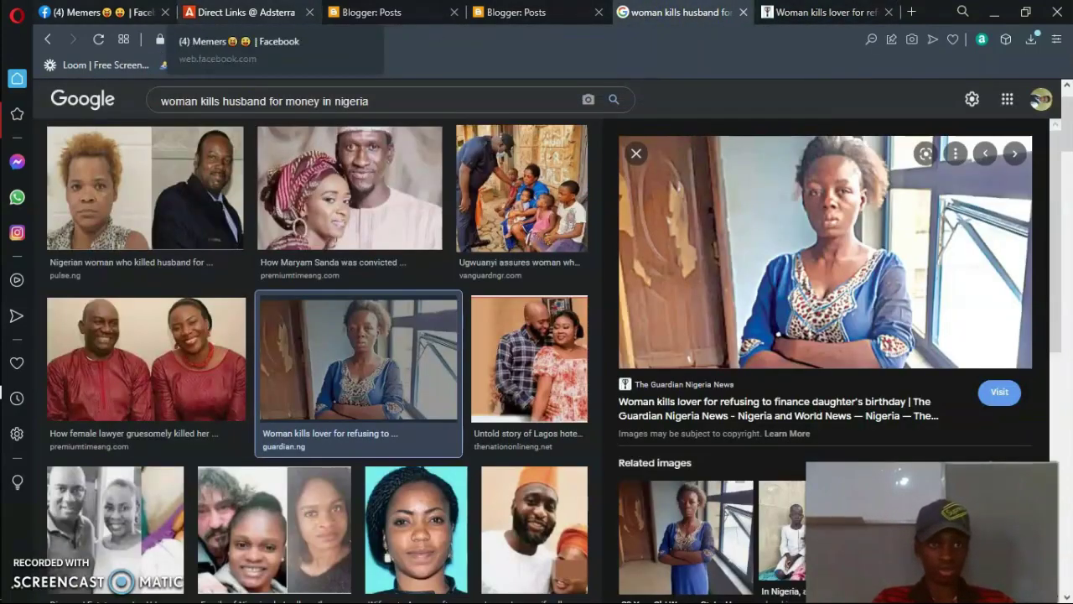
{"action": "left_click", "coordinate": [100, 12]}
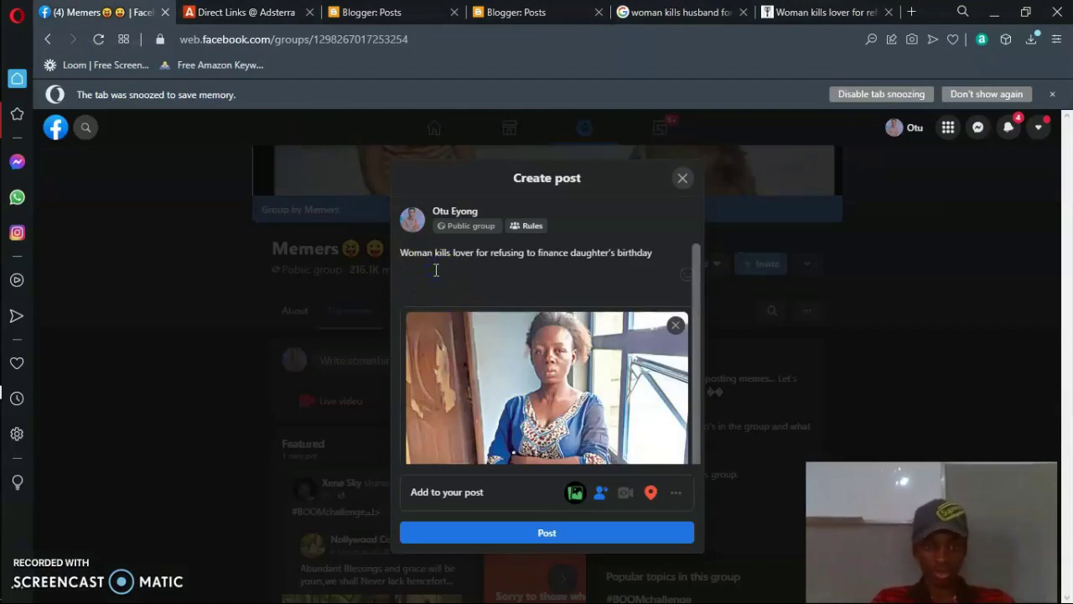
{"action": "key", "text": "ctrl+v"}
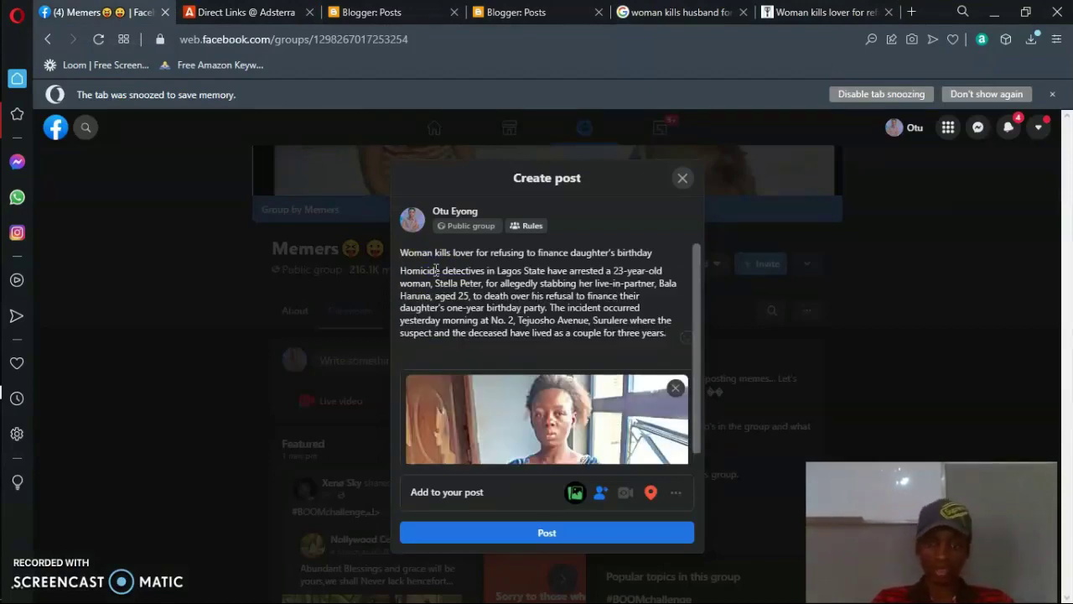
{"action": "key", "text": "Return"}
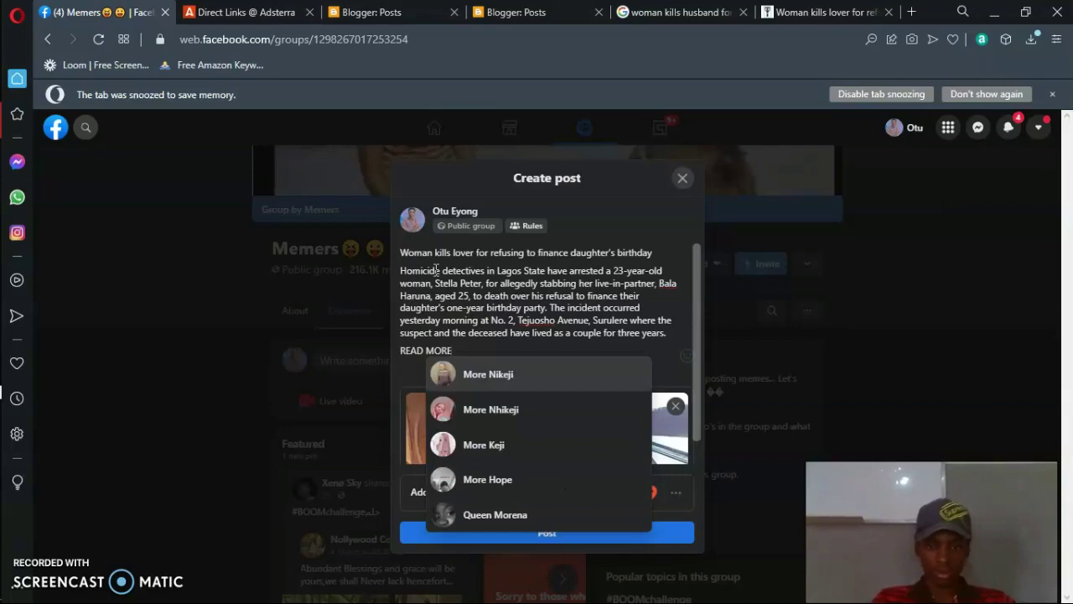
{"action": "key", "text": "Return"}
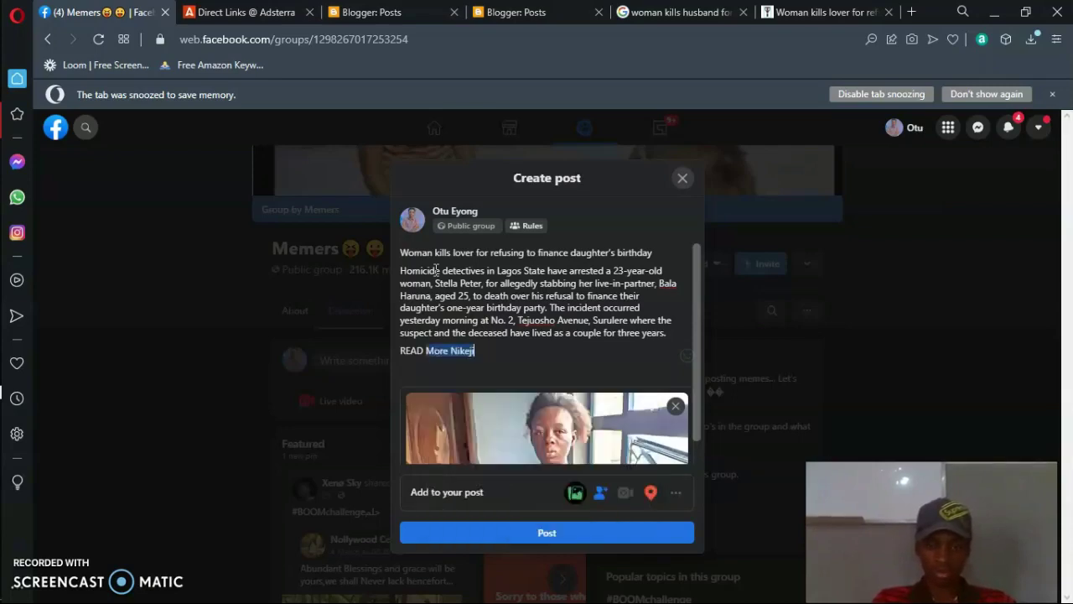
{"action": "key", "text": "BackSpace"}
{"action": "key", "text": "BackSpace"}
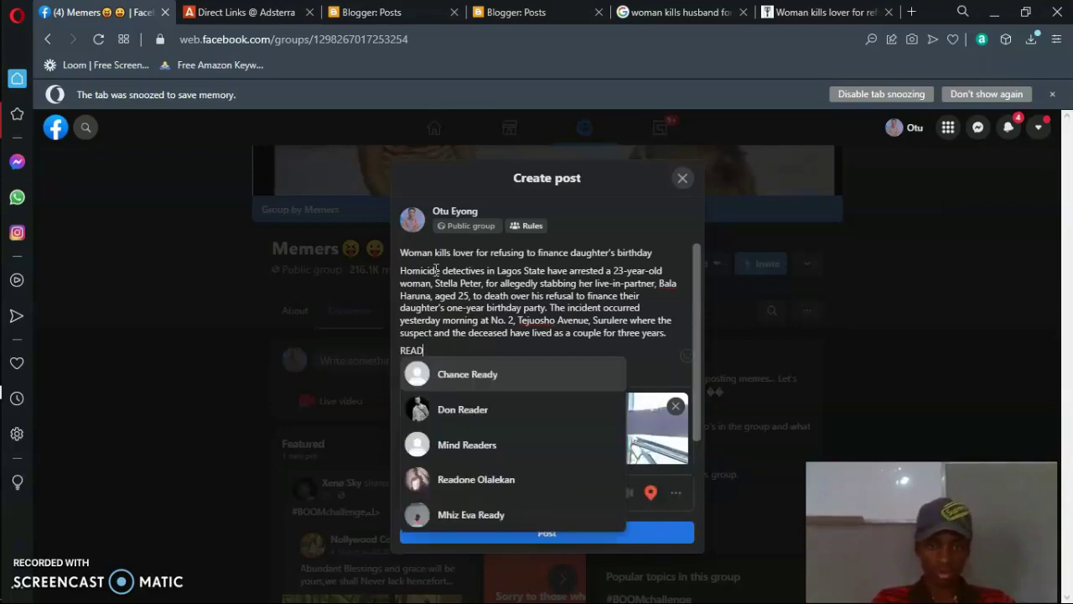
{"action": "type", "text": "MORE"}
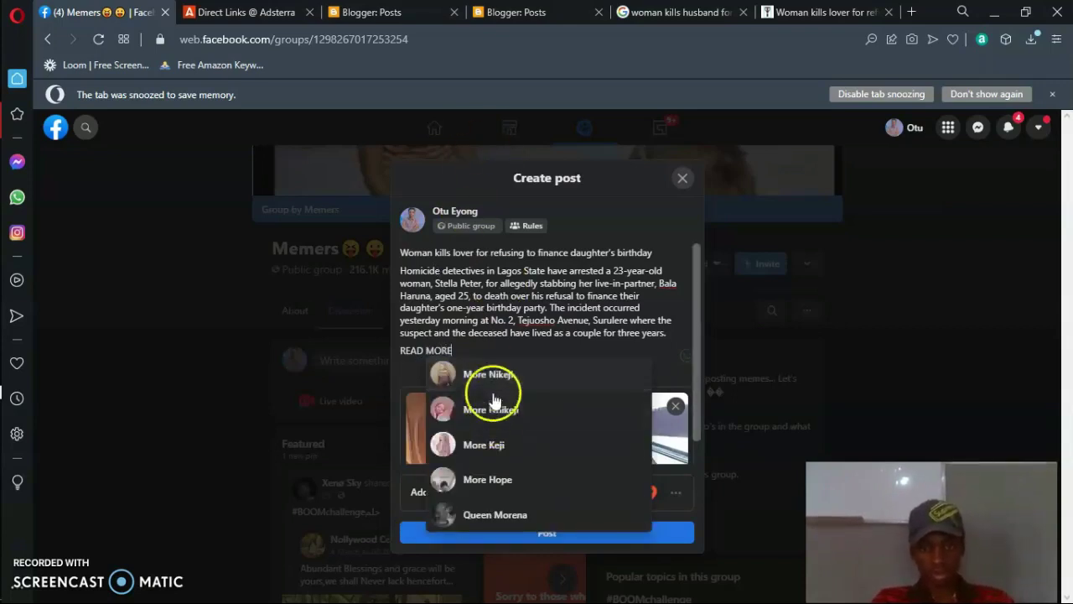
{"action": "left_click", "coordinate": [517, 310]}
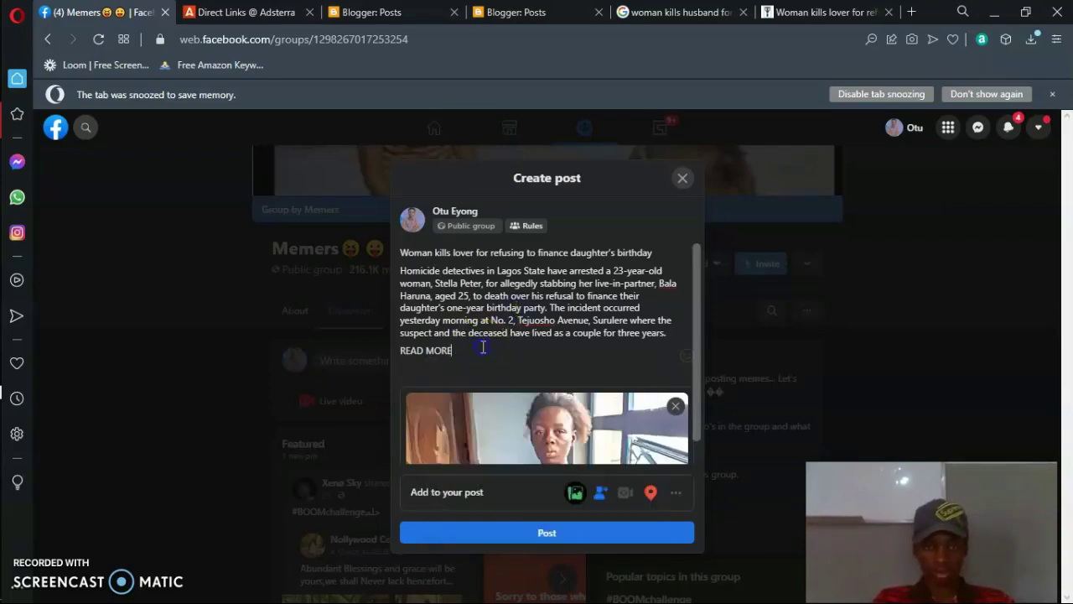
{"action": "left_click", "coordinate": [483, 346]}
{"action": "left_click", "coordinate": [537, 375]}
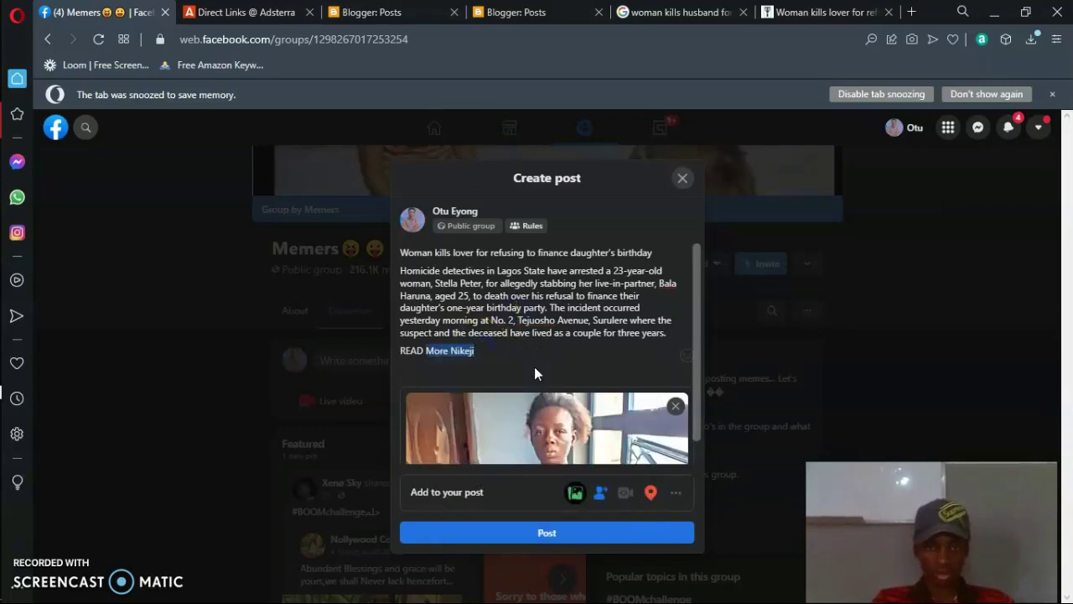
{"action": "key", "text": "BackSpace"}
{"action": "key", "text": "BackSpace"}
{"action": "key", "text": "BackSpace"}
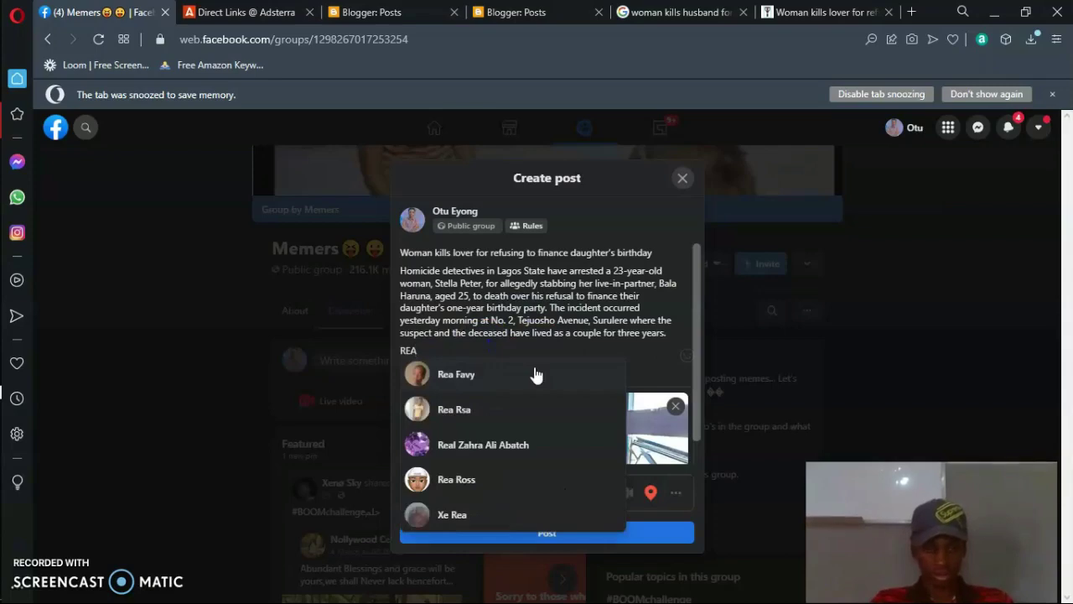
Complete the line under the pasted paragraph as plain text "READ MORE" and start a new line below it.
{"action": "type", "text": "D M"}
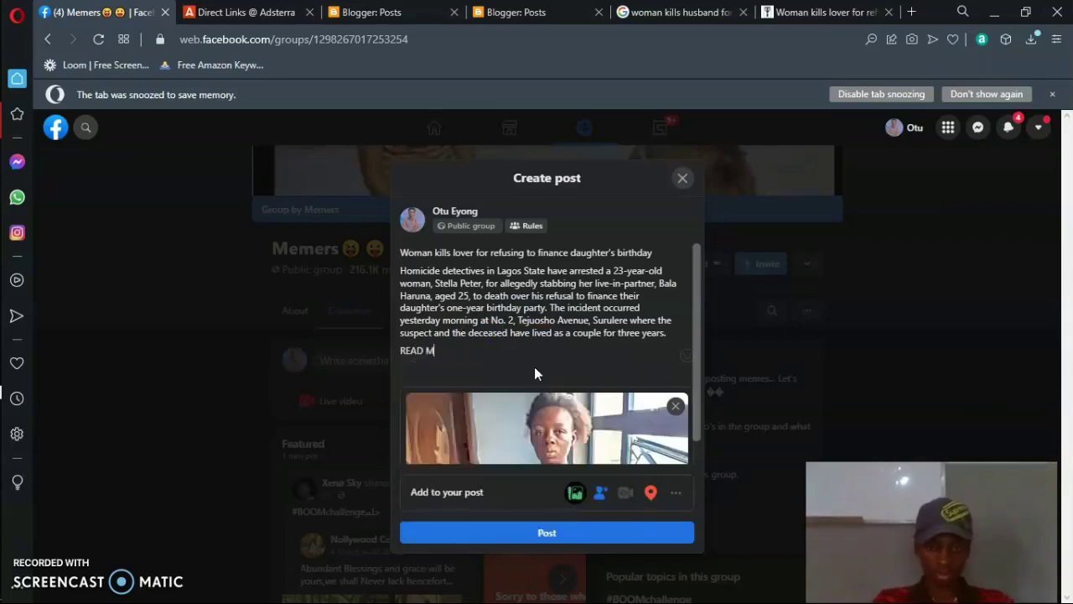
{"action": "type", "text": "ORE"}
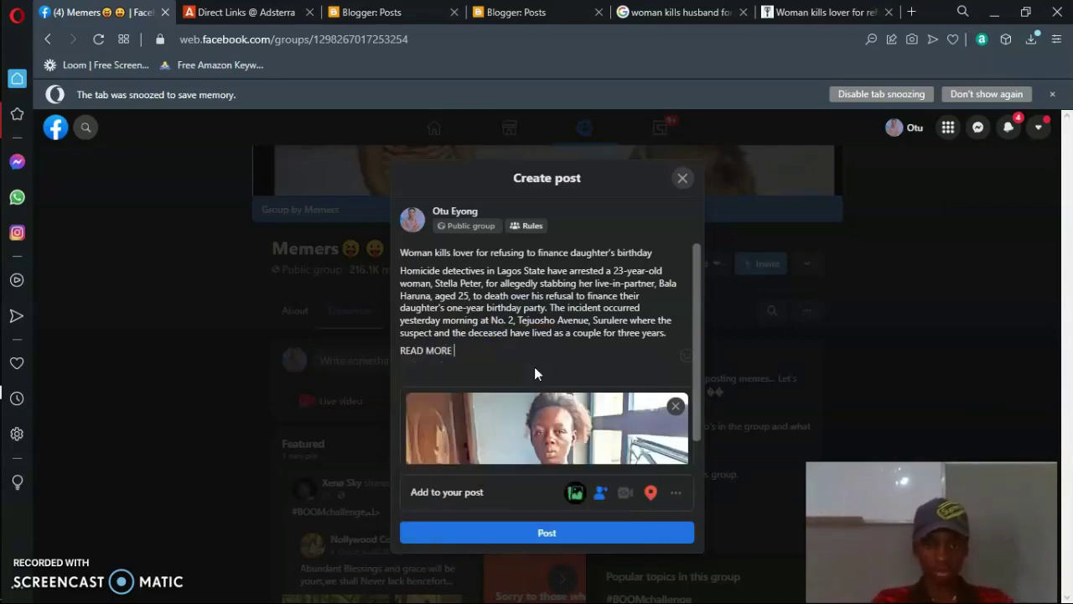
{"action": "key", "text": "Return"}
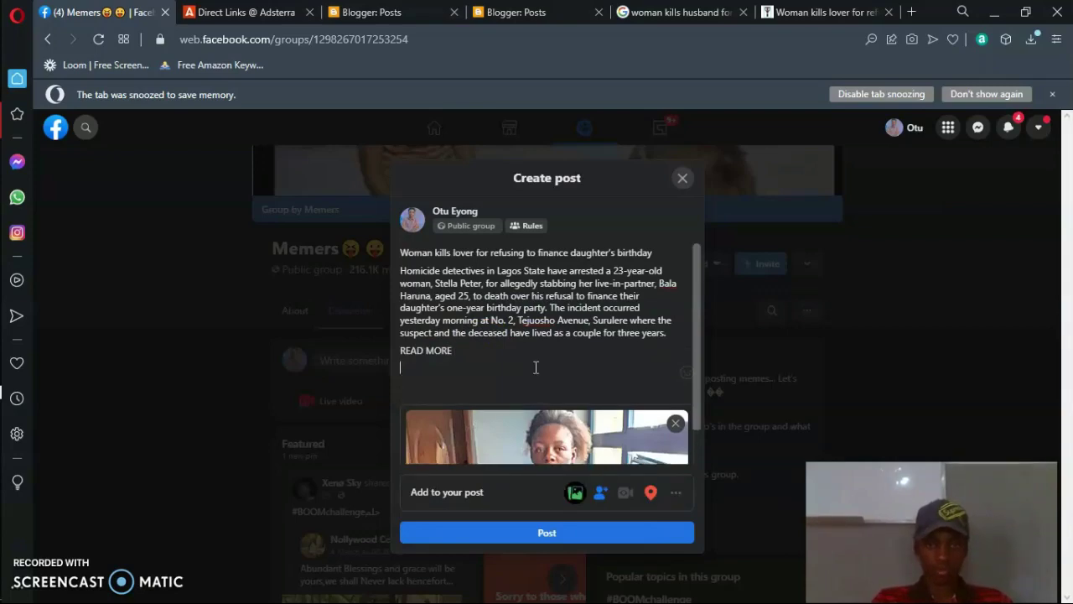
Search the web for "bitly" in the Guardian article's tab, open the Bitly site and go to its link-shortening section.
{"action": "left_click", "coordinate": [689, 11]}
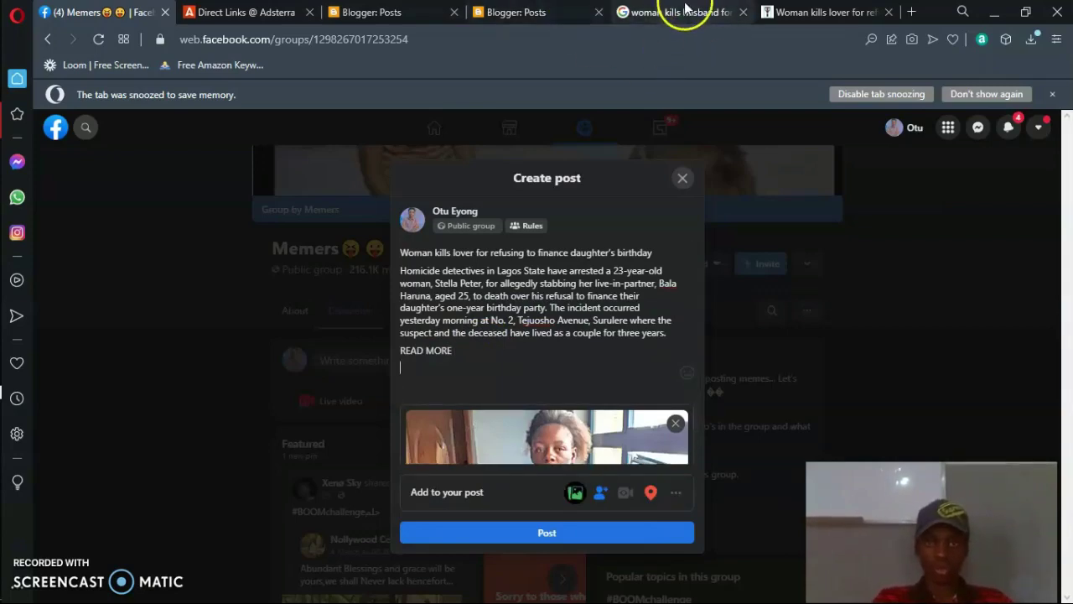
{"action": "left_click", "coordinate": [817, 12]}
{"action": "left_click", "coordinate": [686, 37]}
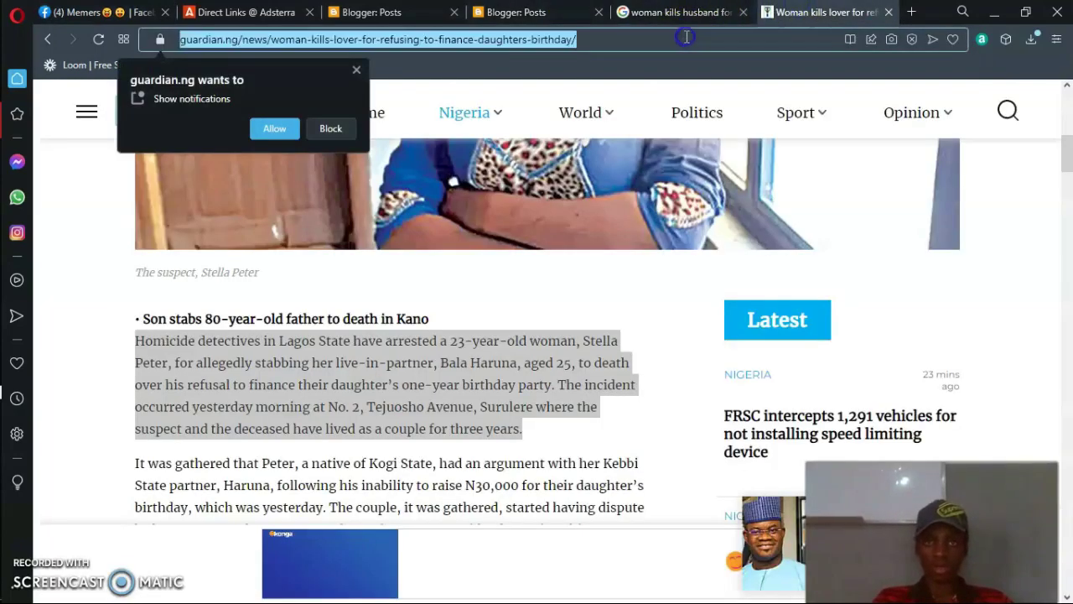
{"action": "type", "text": "bitly"}
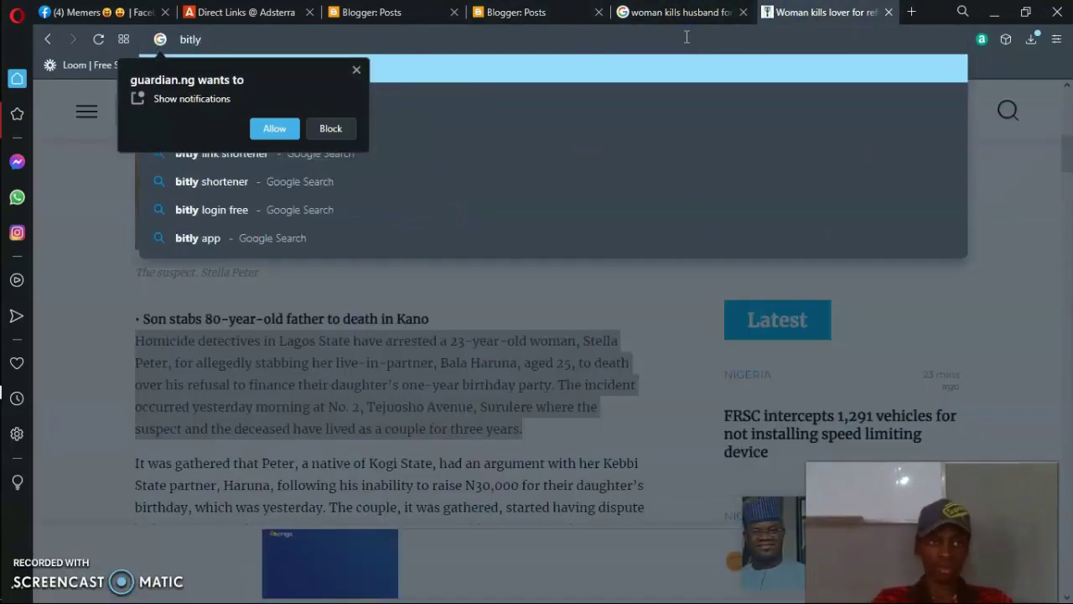
{"action": "key", "text": "Return"}
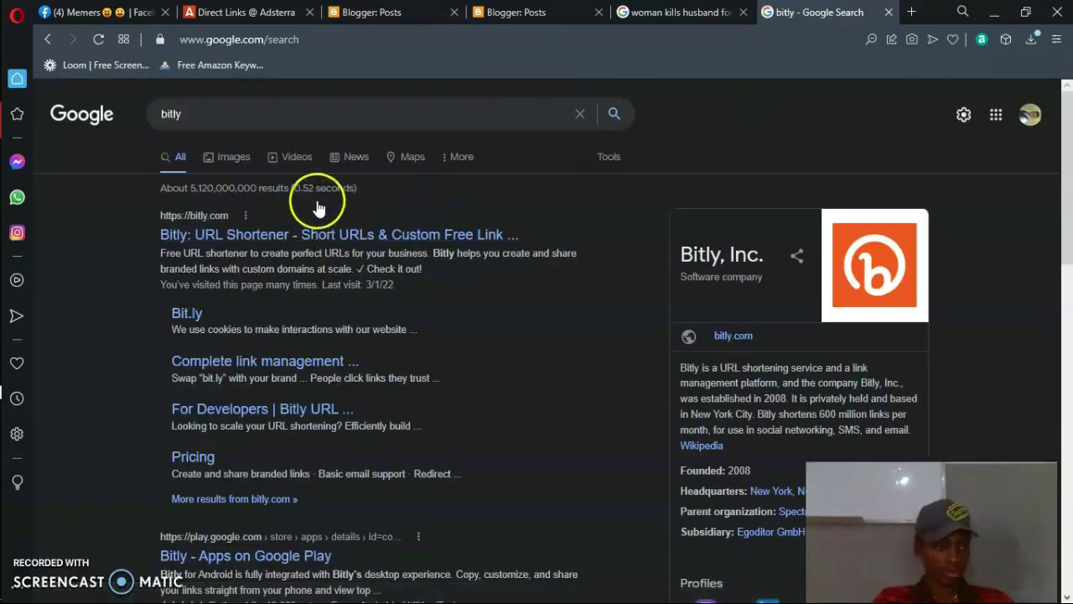
{"action": "left_click", "coordinate": [226, 233]}
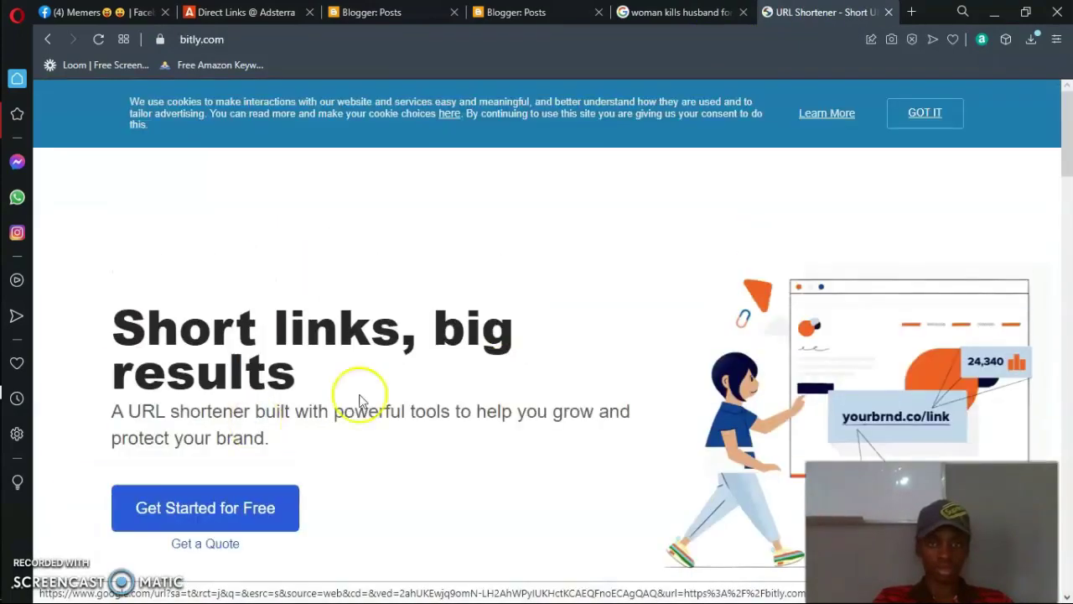
{"action": "left_click_drag", "start_coordinate": [1066, 138], "coordinate": [1069, 186]}
{"action": "left_click", "coordinate": [487, 313]}
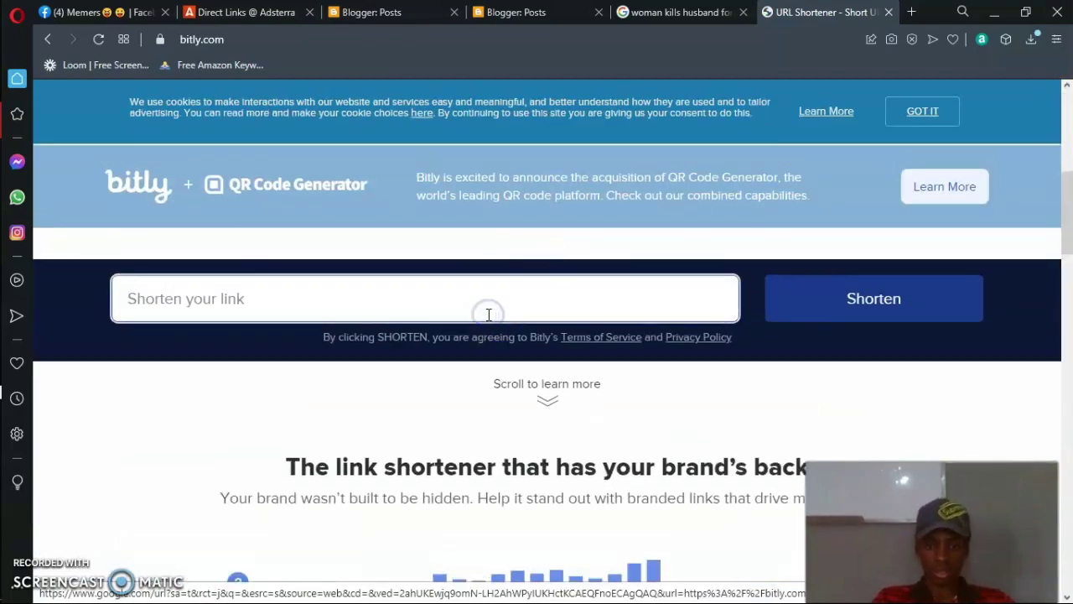
{"action": "key", "text": "ctrl+v"}
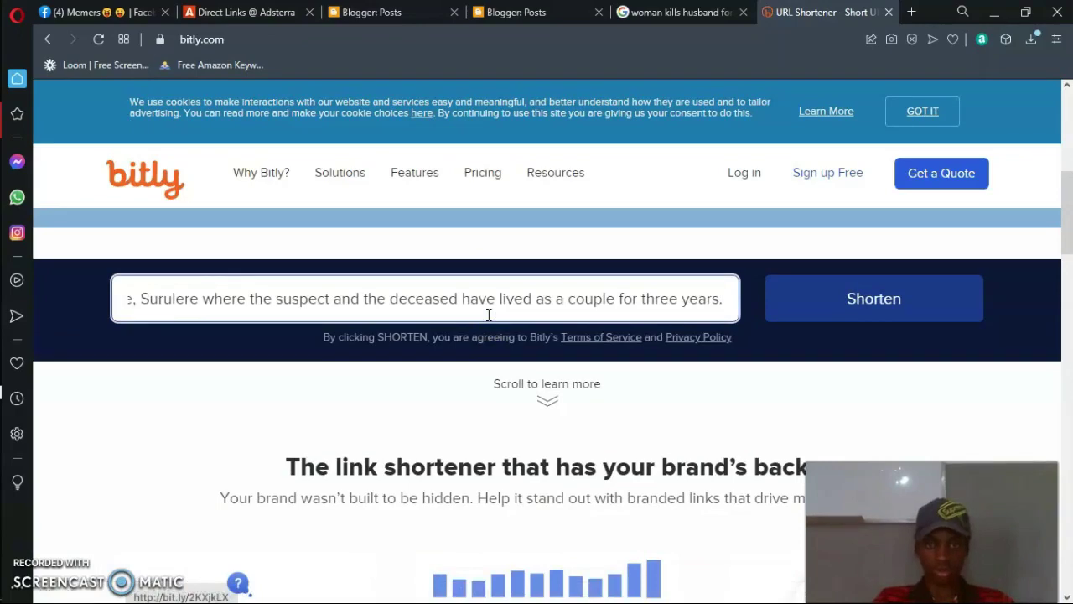
{"action": "type", "text": "a"}
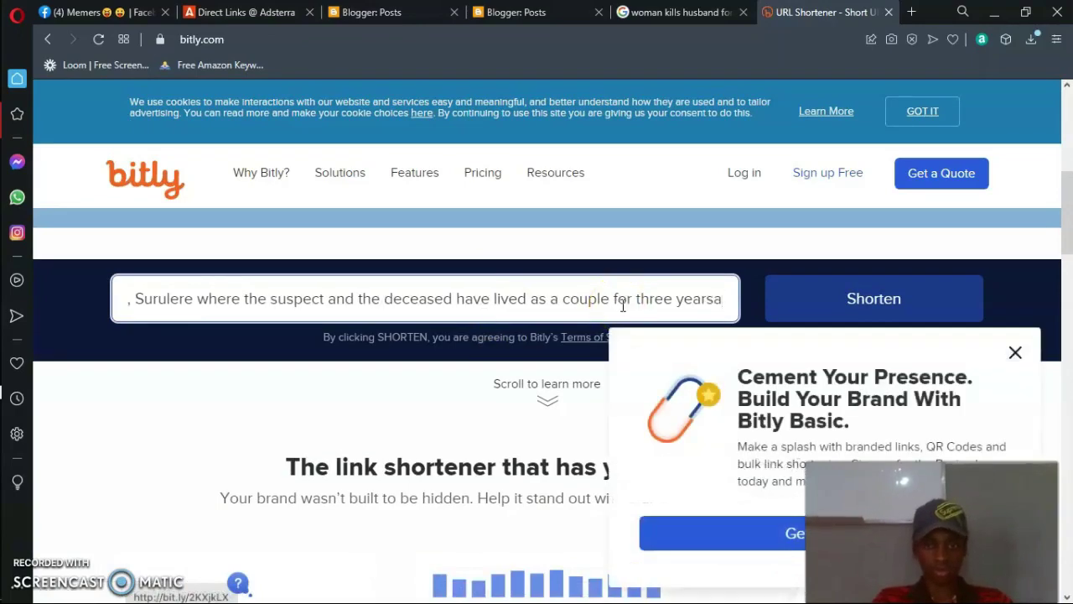
{"action": "key", "text": "ctrl+a"}
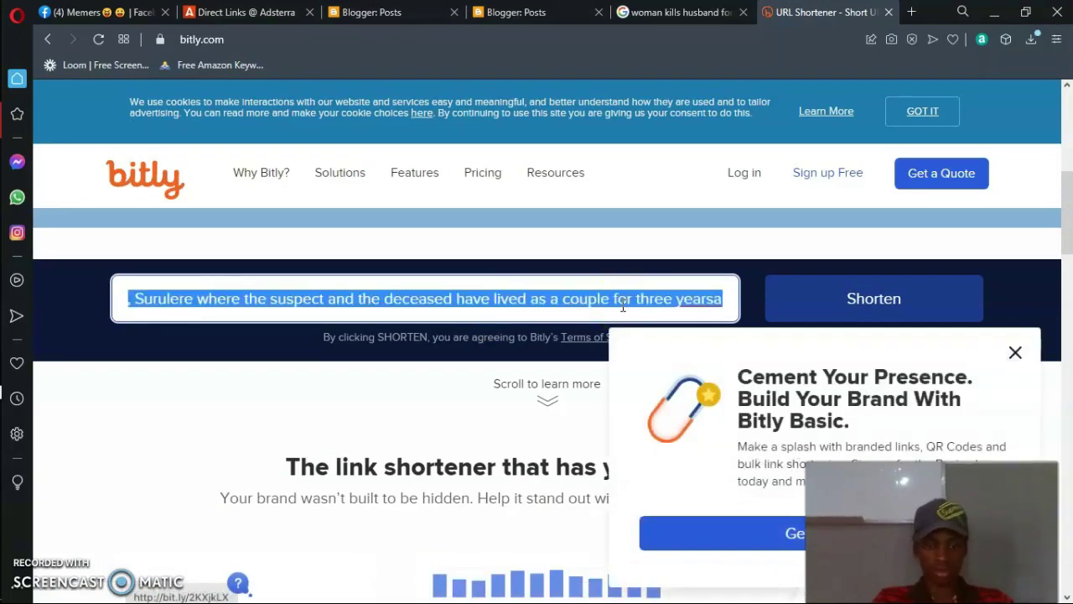
{"action": "key", "text": "BackSpace"}
Open the published birthday post from Blogger, copy its link from the sharing options and return to Bitly's empty link field.
{"action": "left_click", "coordinate": [513, 12]}
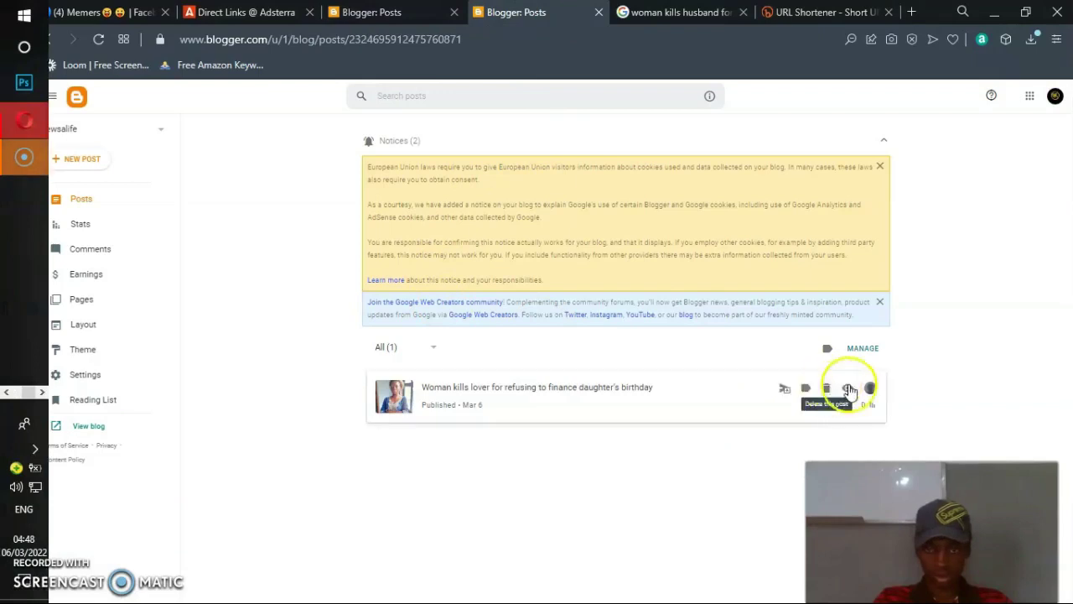
{"action": "left_click", "coordinate": [847, 386]}
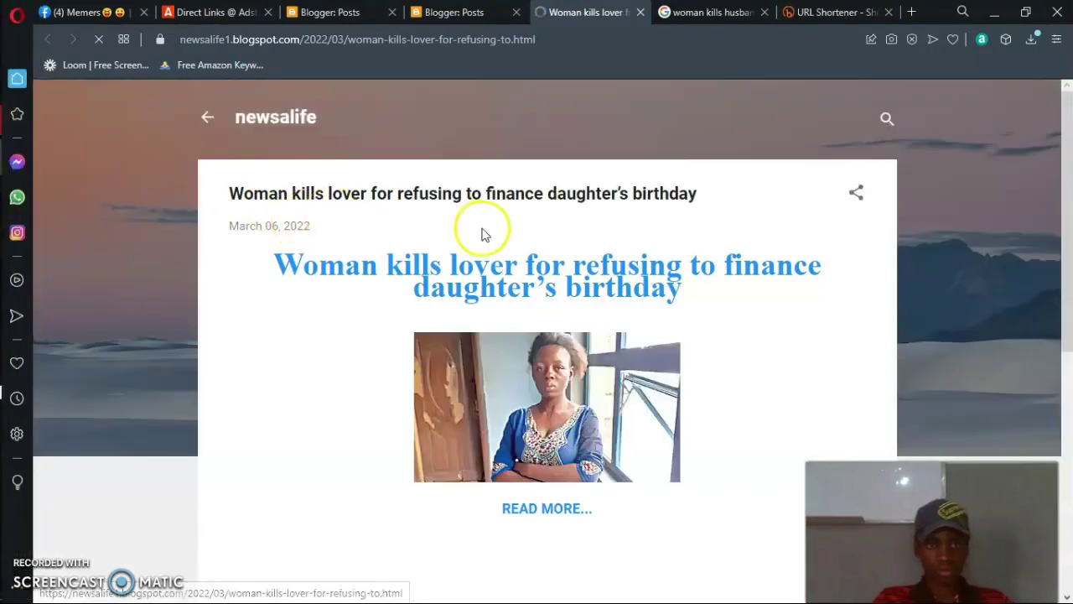
{"action": "left_click", "coordinate": [857, 190]}
{"action": "left_click", "coordinate": [808, 207]}
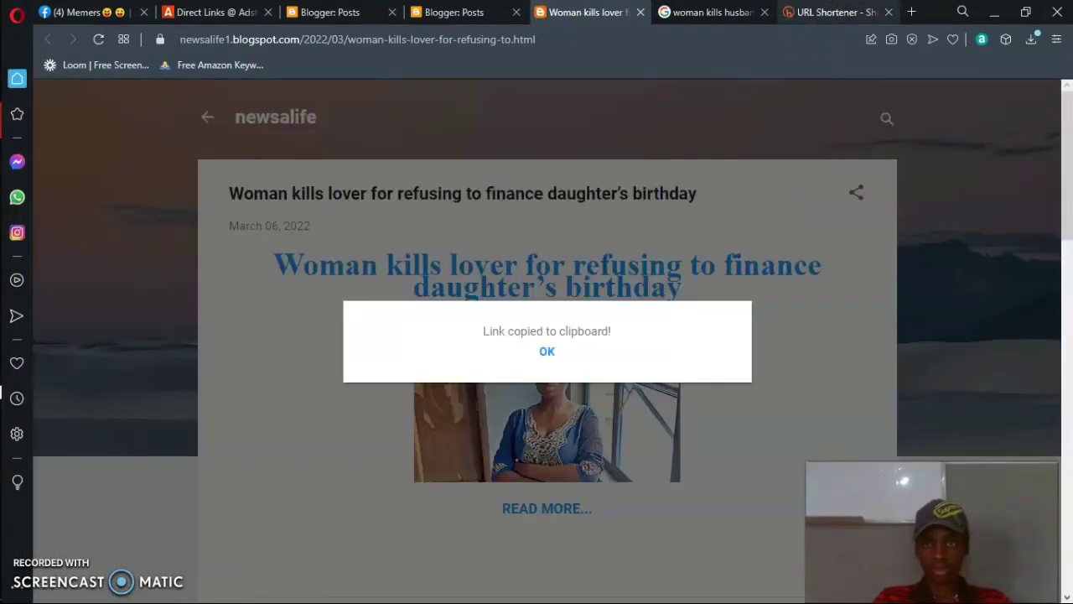
{"action": "left_click", "coordinate": [834, 12]}
{"action": "left_click", "coordinate": [436, 285]}
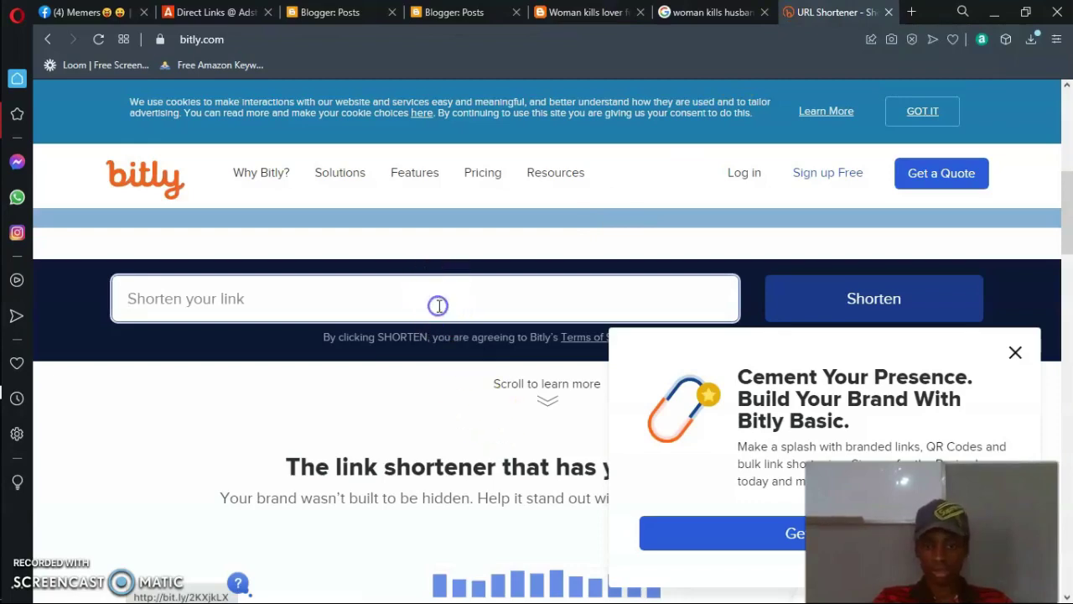
Shorten the copied blog post link in Bitly and copy the resulting short link.
{"action": "key", "text": "ctrl+v"}
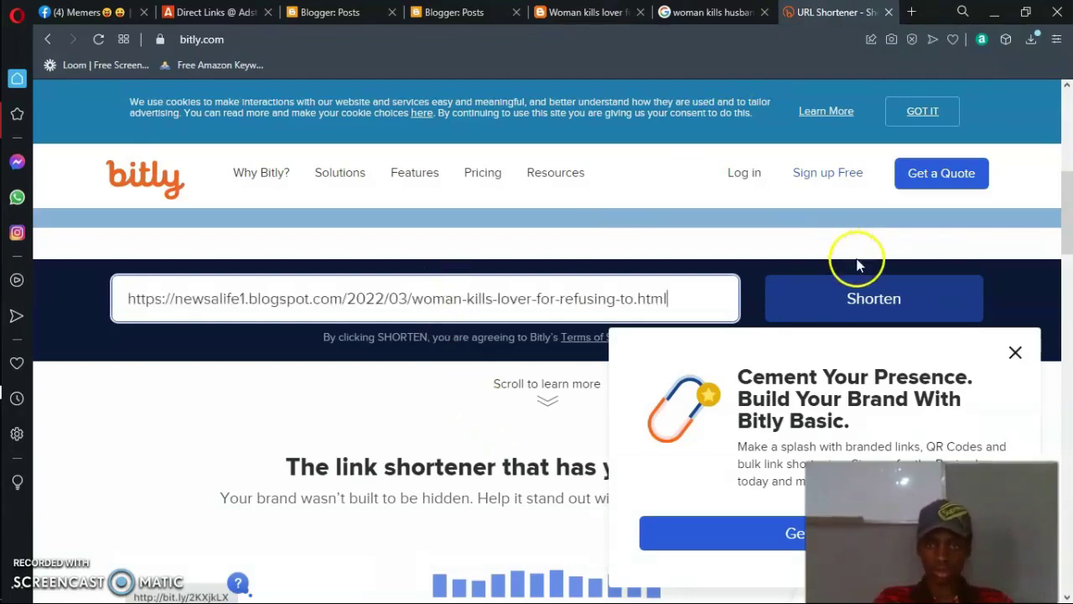
{"action": "left_click", "coordinate": [873, 294]}
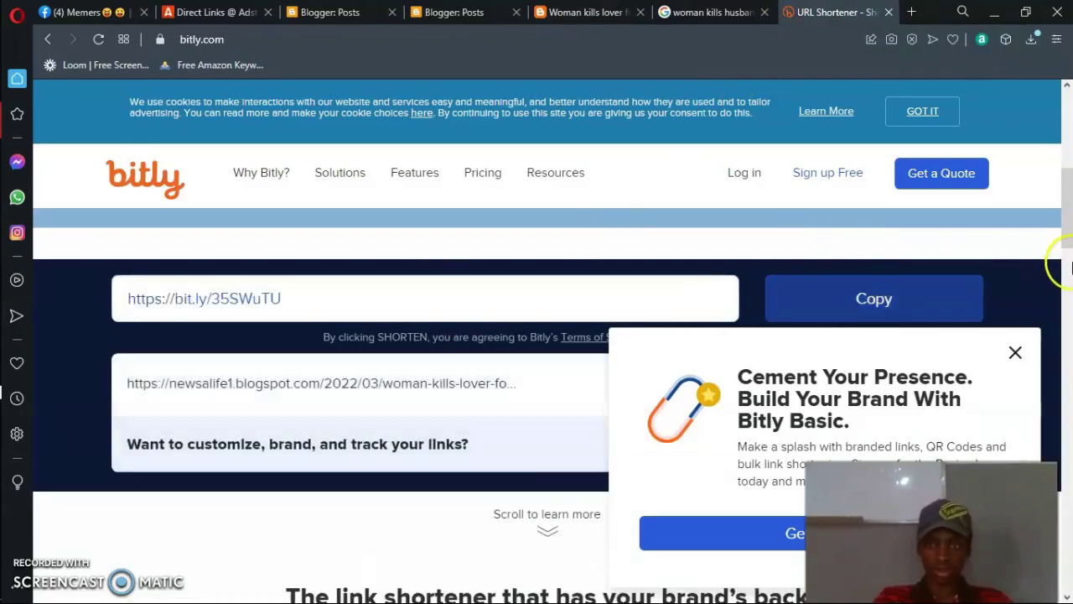
{"action": "left_click_drag", "start_coordinate": [1063, 223], "coordinate": [1068, 248]}
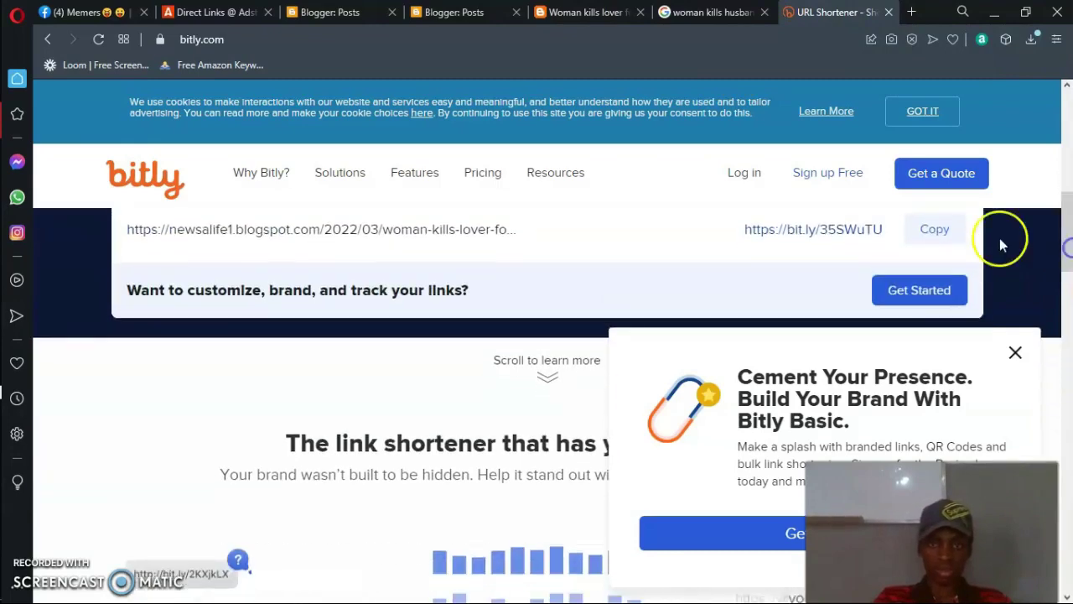
{"action": "left_click", "coordinate": [934, 235]}
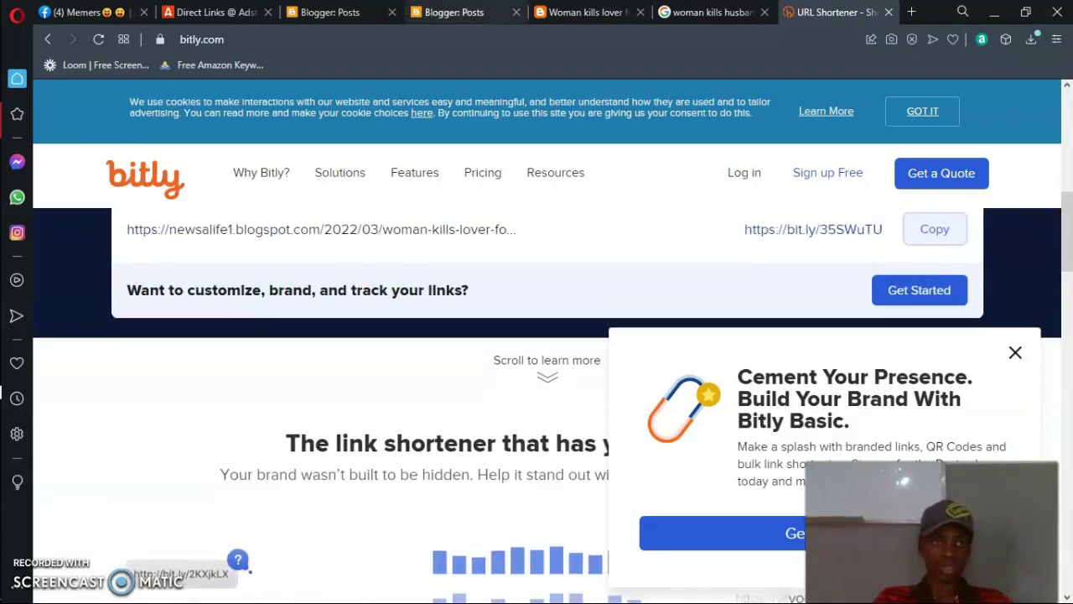
Switch to the Facebook post draft, paste the short link below "READ MORE" and submit the post to the Memers group.
{"action": "left_click", "coordinate": [210, 11]}
{"action": "left_click", "coordinate": [73, 17]}
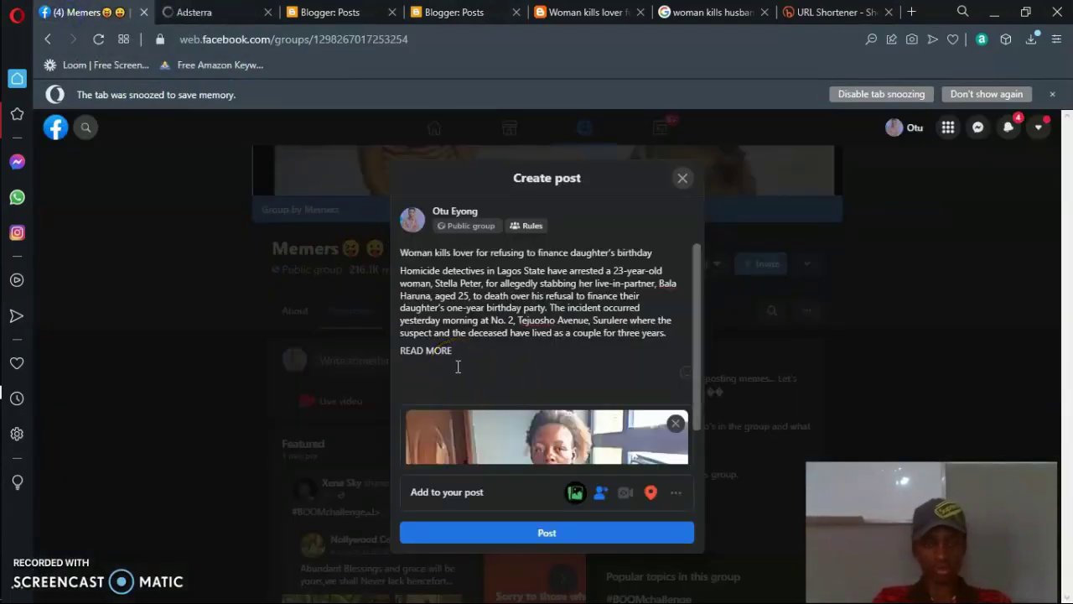
{"action": "key", "text": "ctrl+v"}
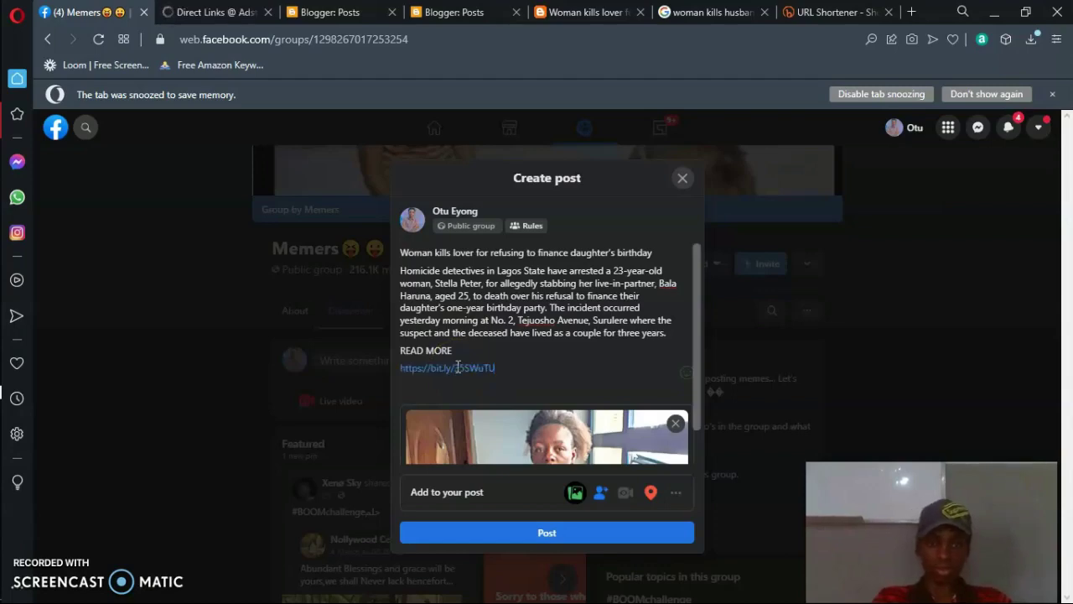
{"action": "left_click", "coordinate": [580, 495]}
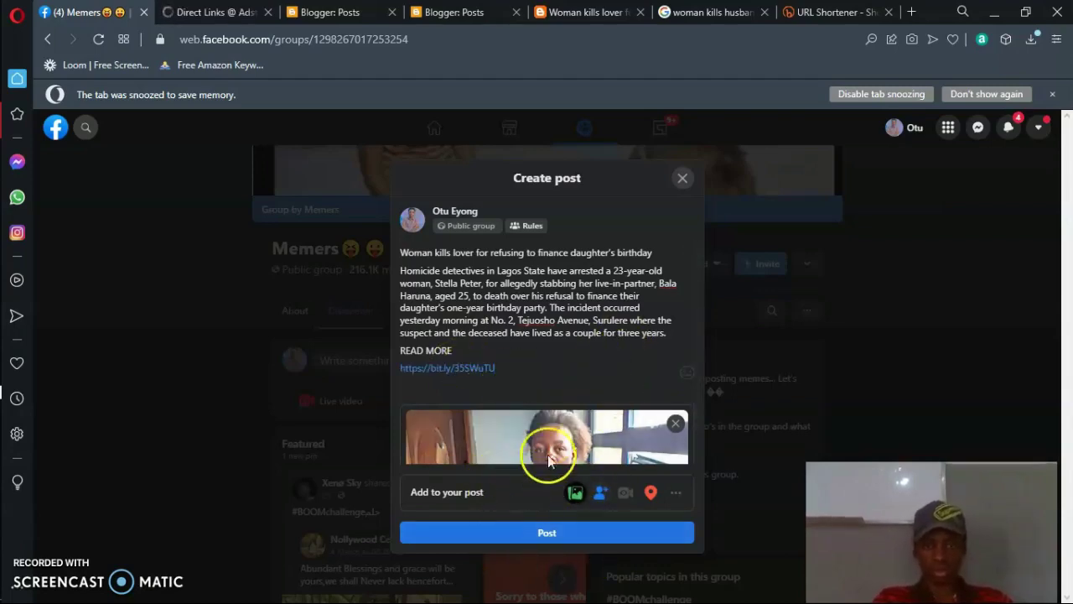
{"action": "left_click", "coordinate": [573, 533]}
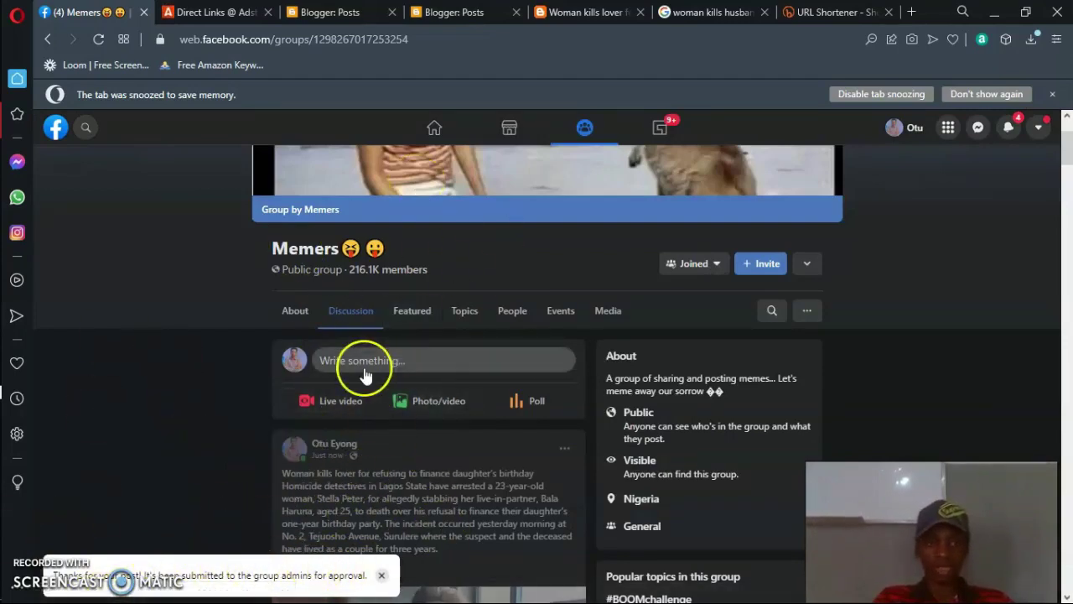
{"action": "left_click", "coordinate": [214, 12]}
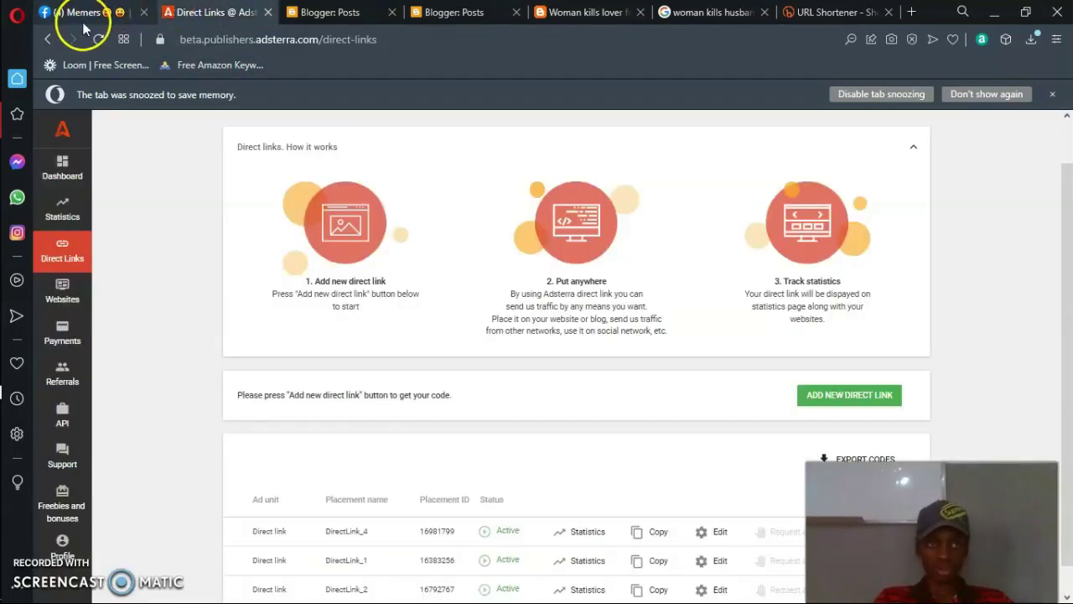
{"action": "left_click", "coordinate": [94, 12]}
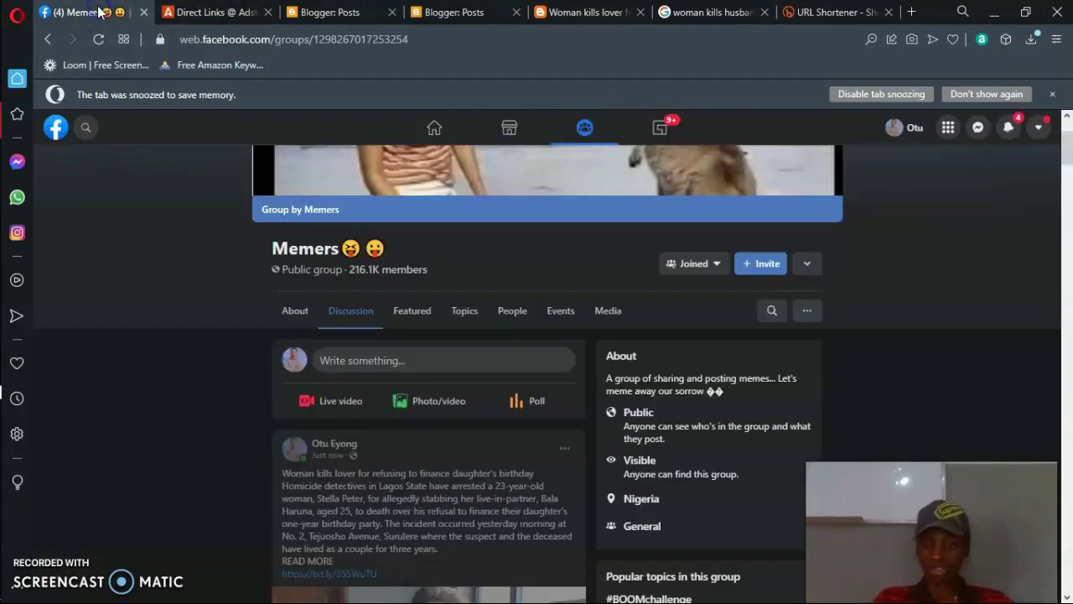
{"action": "left_click", "coordinate": [203, 12]}
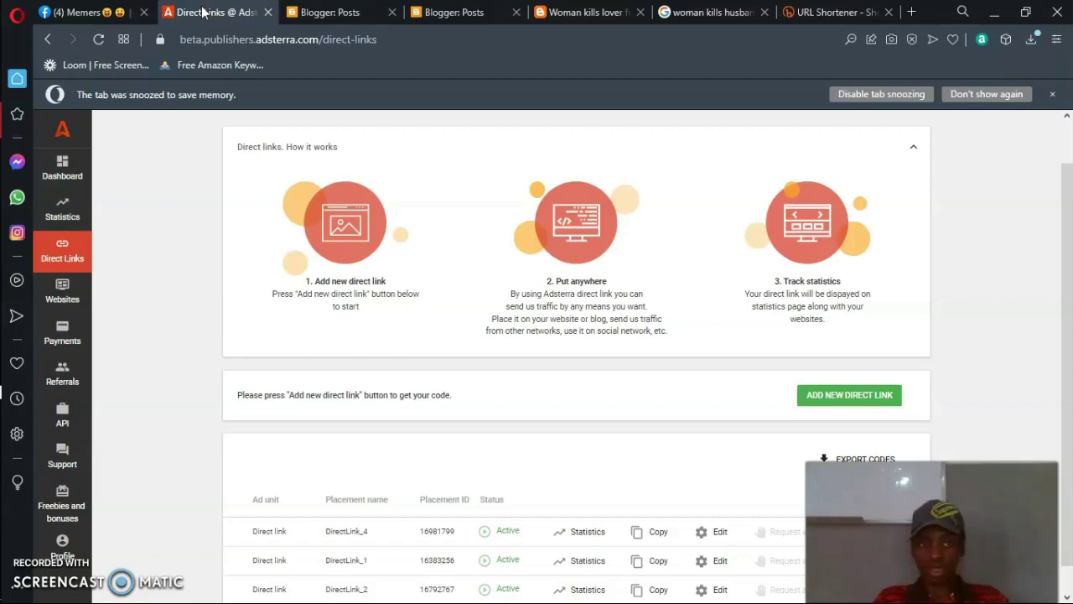
{"action": "left_click", "coordinate": [108, 12]}
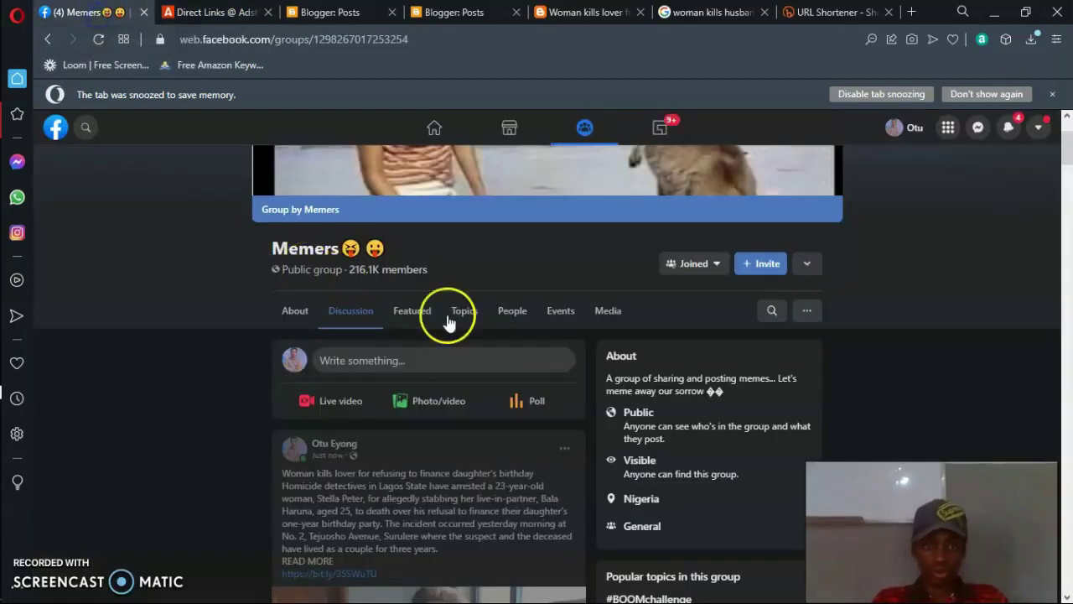
{"action": "left_click_drag", "start_coordinate": [1066, 155], "coordinate": [1067, 233]}
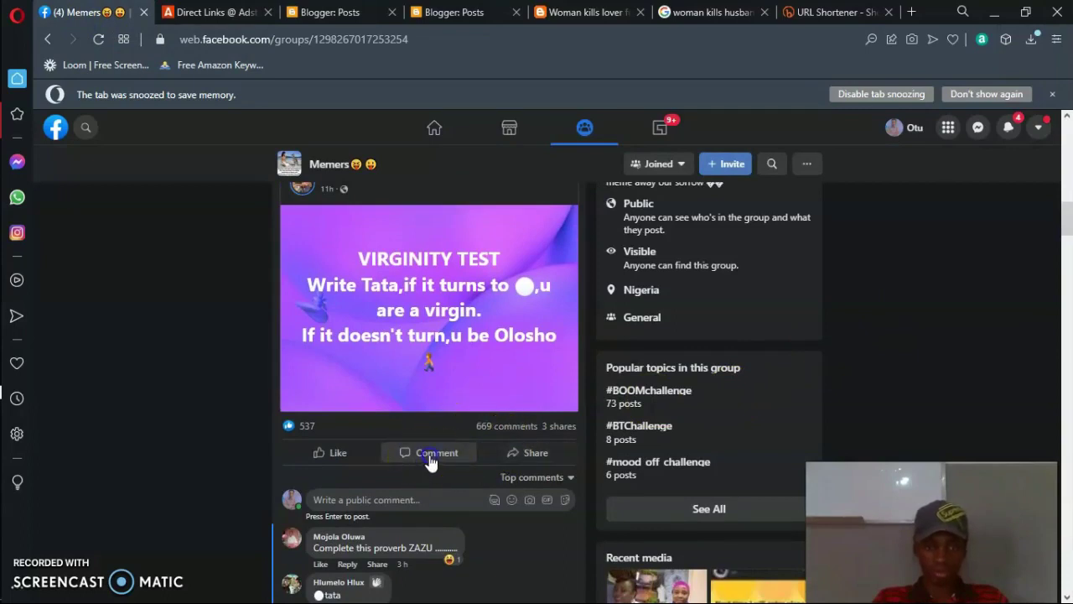
{"action": "left_click", "coordinate": [395, 501]}
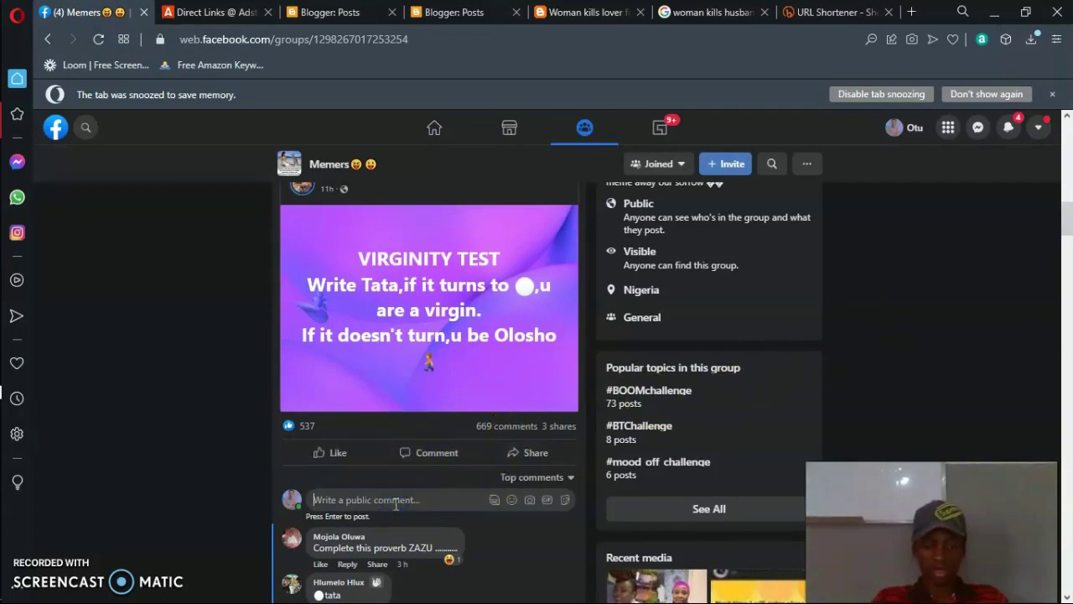
{"action": "type", "text": "https://bit.ly/35SWqTU"}
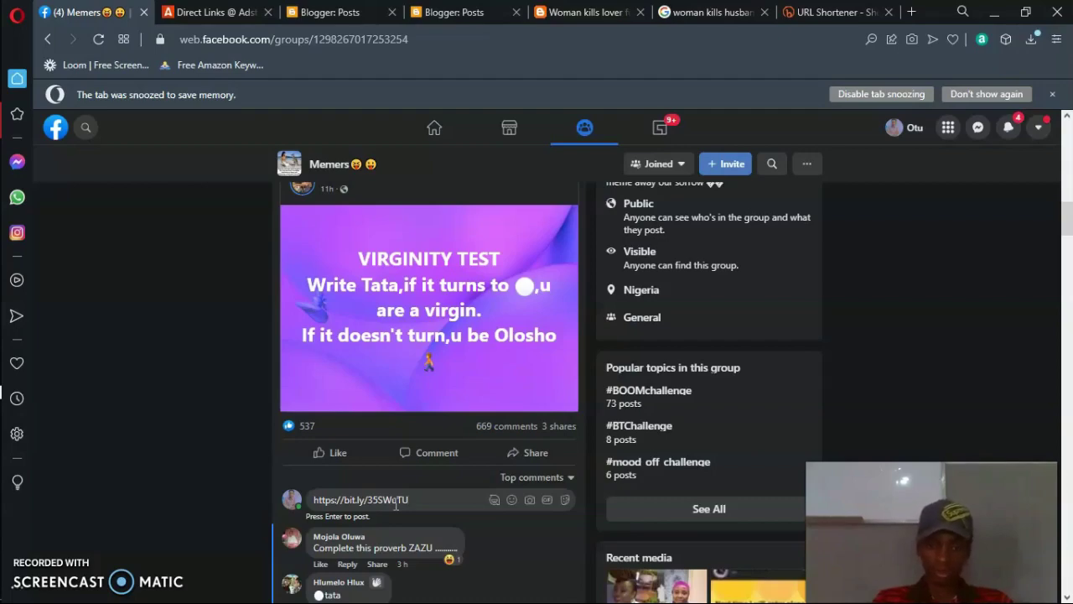
{"action": "key", "text": "Return"}
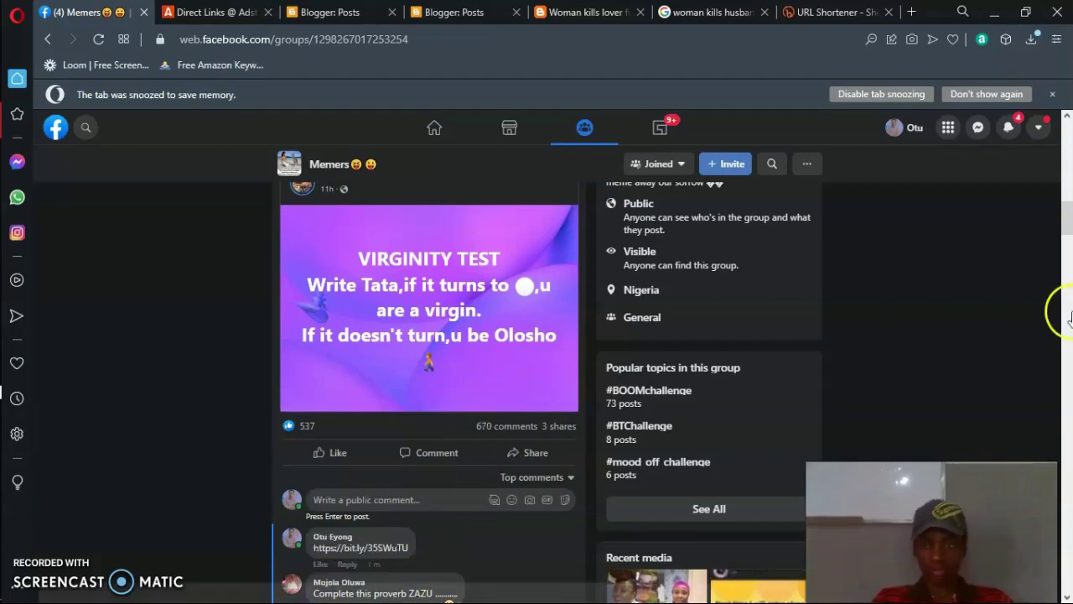
Inspect the new comment's article preview, its edit and delete options and the preview's information dialog, closing the dialog again.
{"action": "scroll", "coordinate": [1069, 226], "scroll_direction": "down", "scroll_amount": 1}
{"action": "scroll", "coordinate": [1069, 227], "scroll_direction": "down", "scroll_amount": 3}
{"action": "scroll", "coordinate": [1069, 227], "scroll_direction": "up", "scroll_amount": 2}
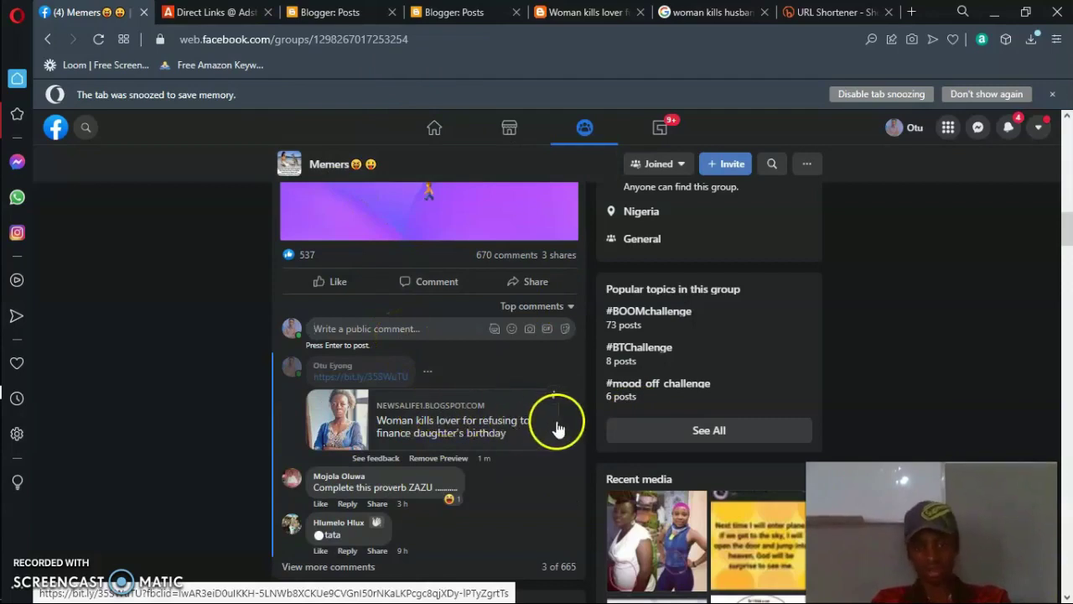
{"action": "left_click", "coordinate": [429, 375]}
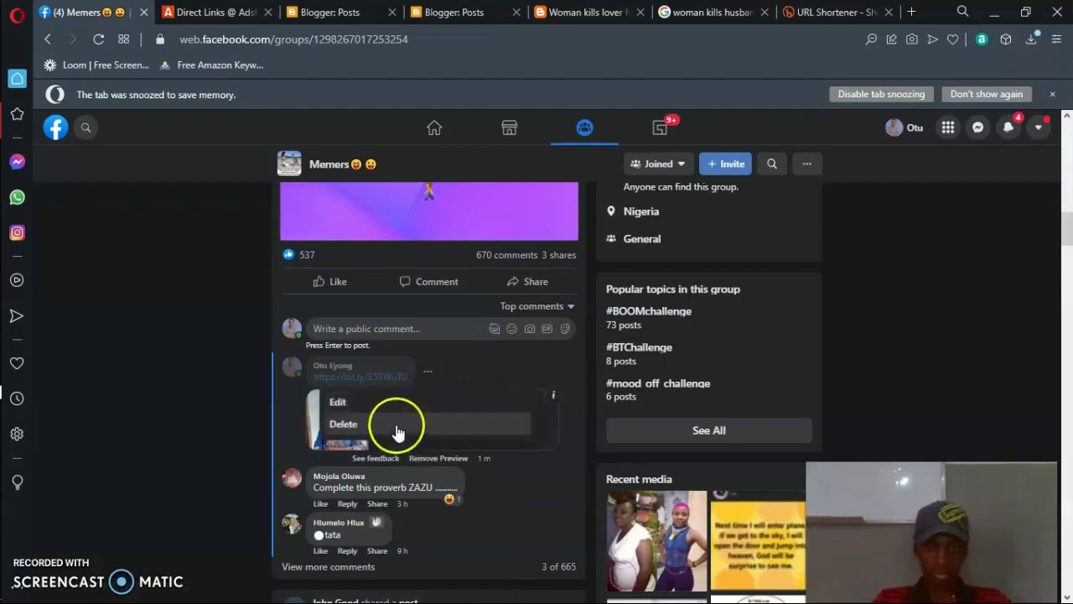
{"action": "left_click", "coordinate": [552, 397]}
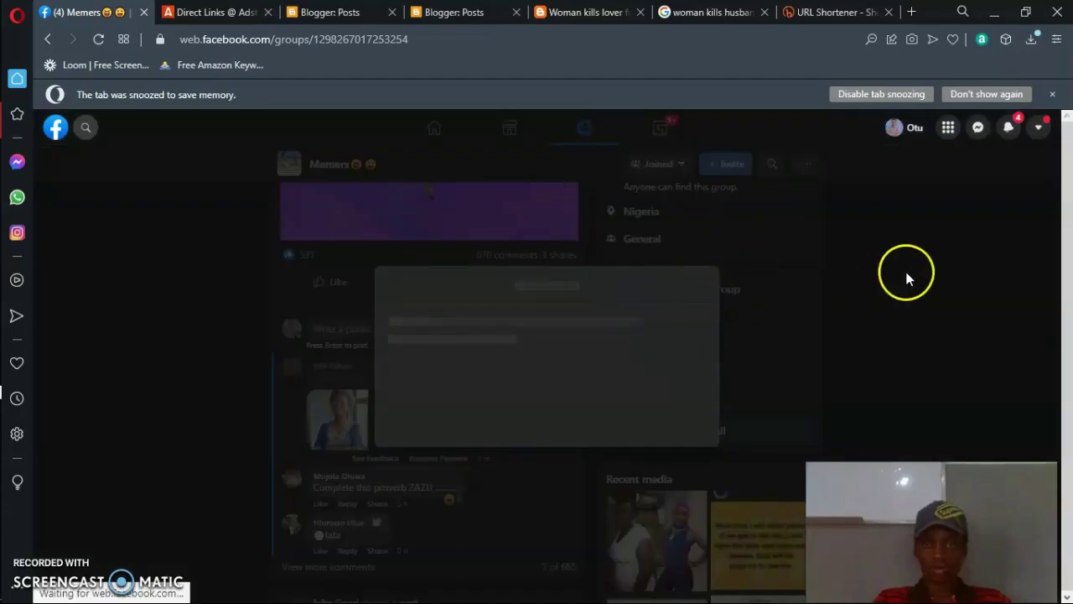
{"action": "left_click", "coordinate": [827, 265]}
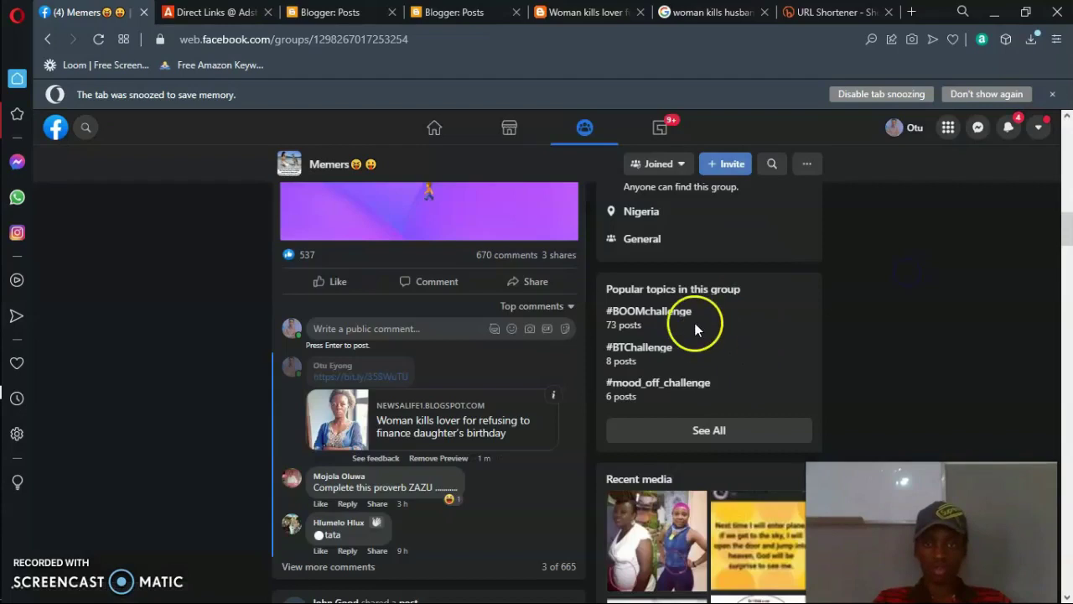
Switch to Adsterra, view the dashboard and review the daily statistics for 2022/03/02 to 2022/03/06, applying the filters again.
{"action": "left_click", "coordinate": [213, 12]}
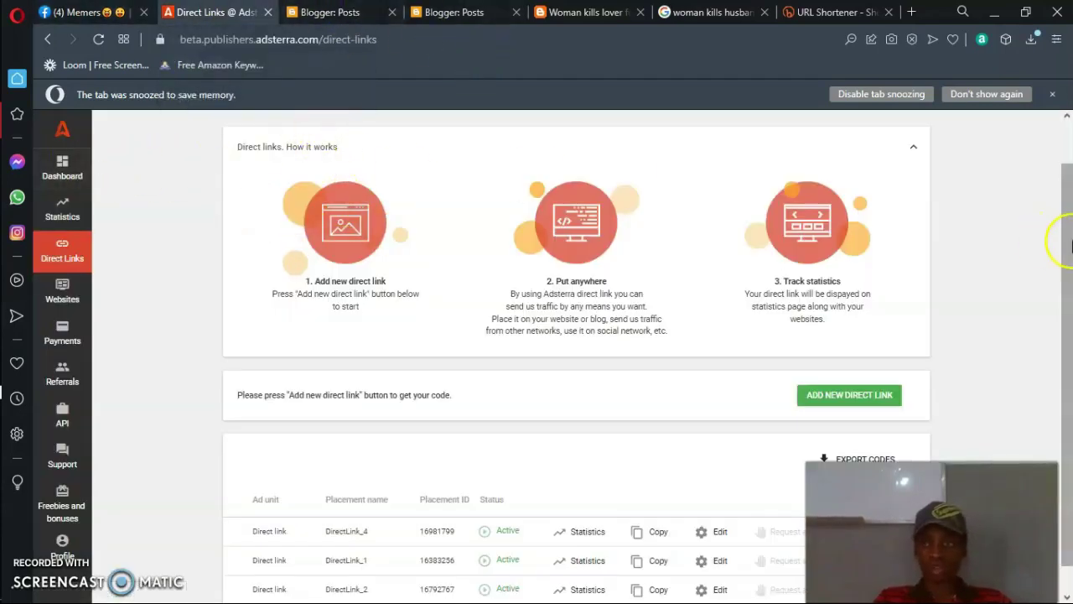
{"action": "left_click_drag", "start_coordinate": [1070, 243], "coordinate": [1065, 143]}
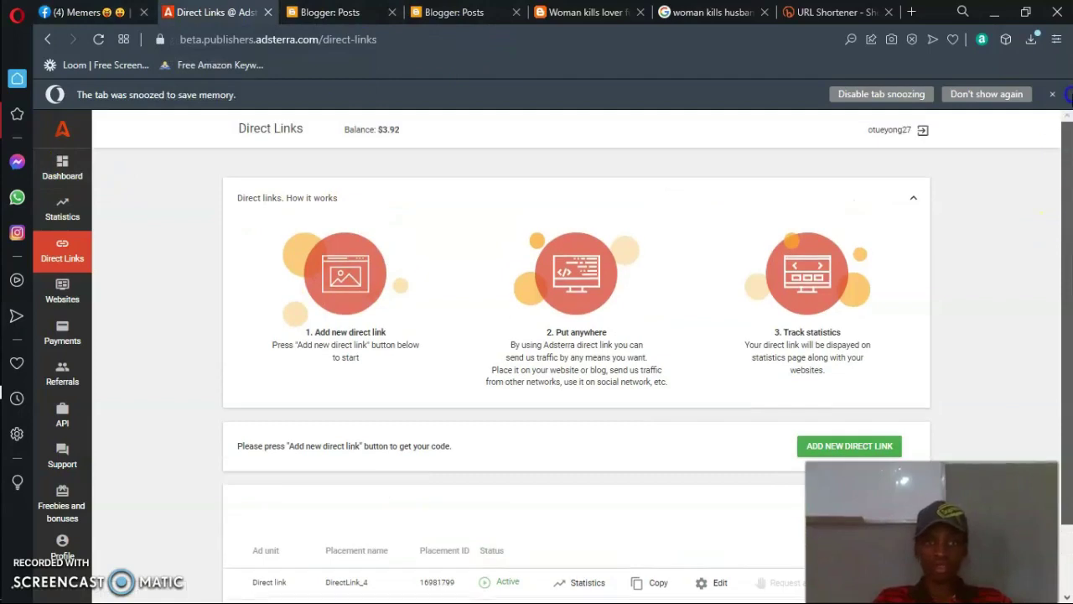
{"action": "left_click", "coordinate": [44, 182]}
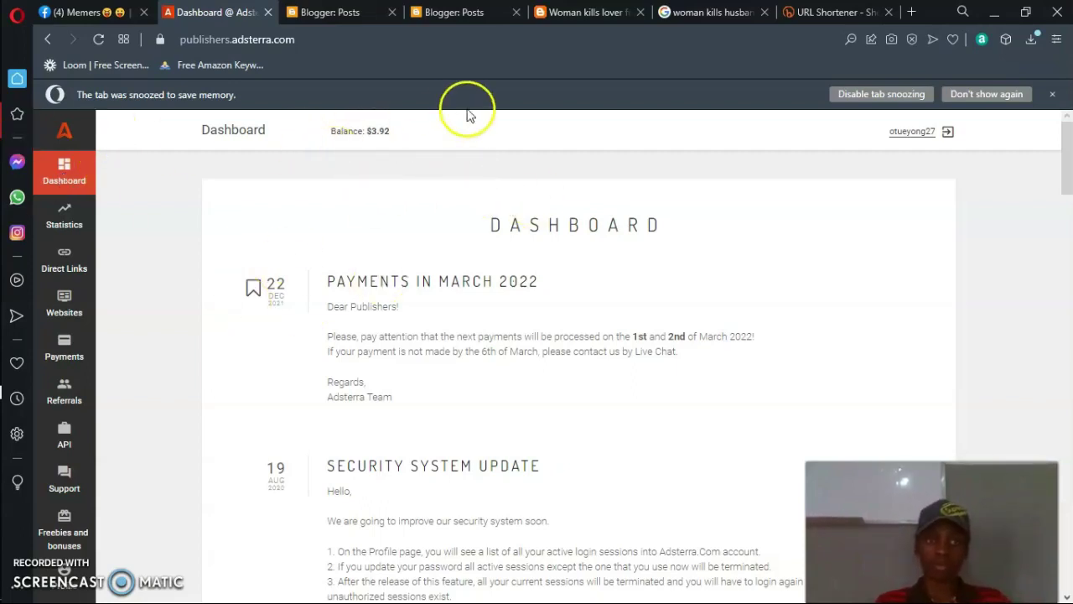
{"action": "left_click", "coordinate": [67, 223]}
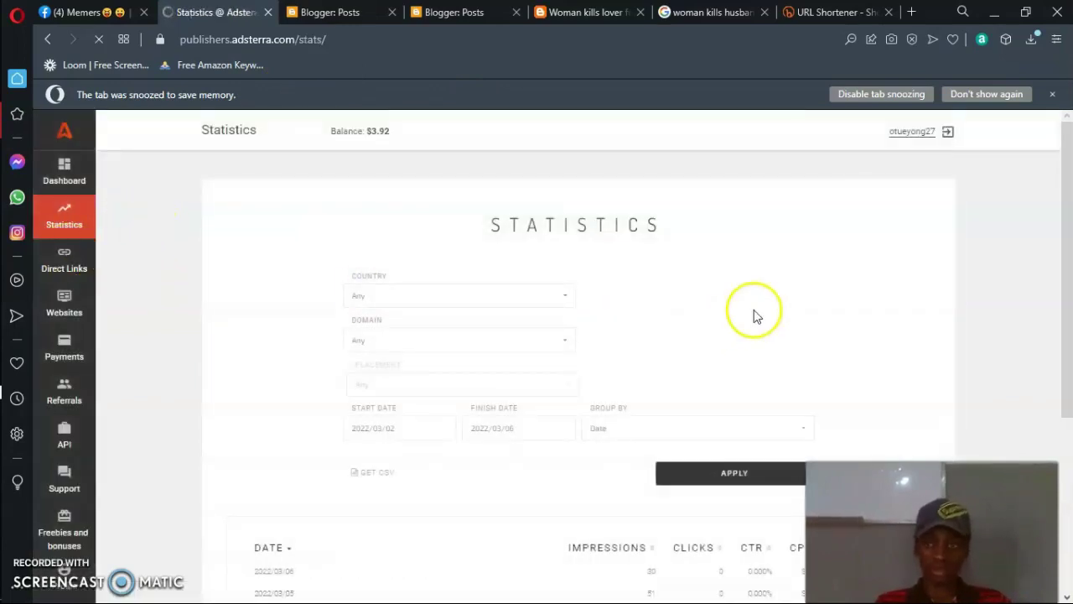
{"action": "left_click_drag", "start_coordinate": [1065, 336], "coordinate": [1069, 437]}
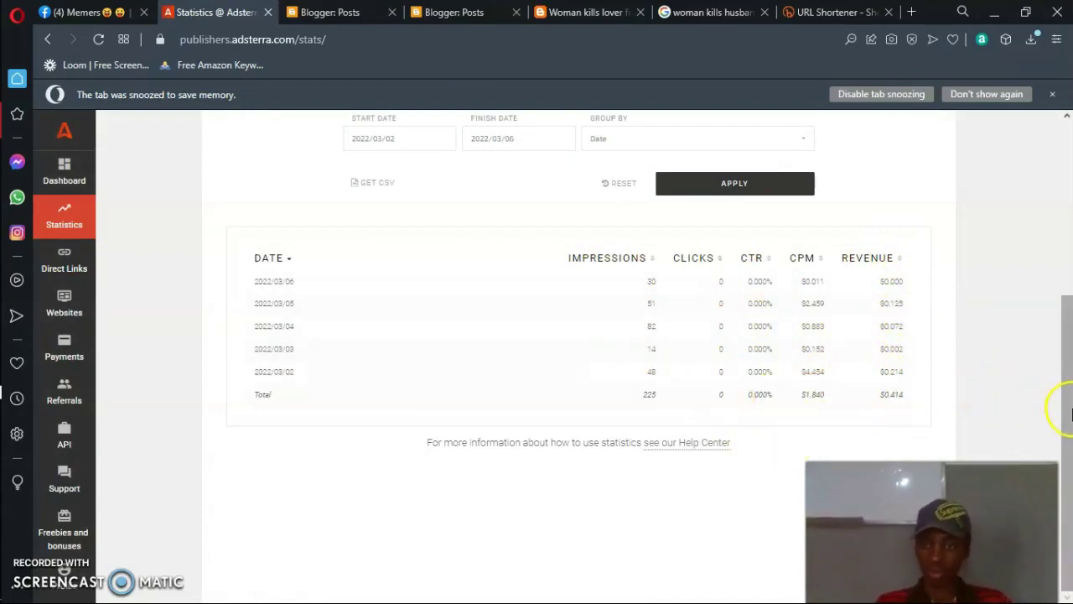
{"action": "scroll", "coordinate": [1068, 411], "scroll_direction": "up", "scroll_amount": 3}
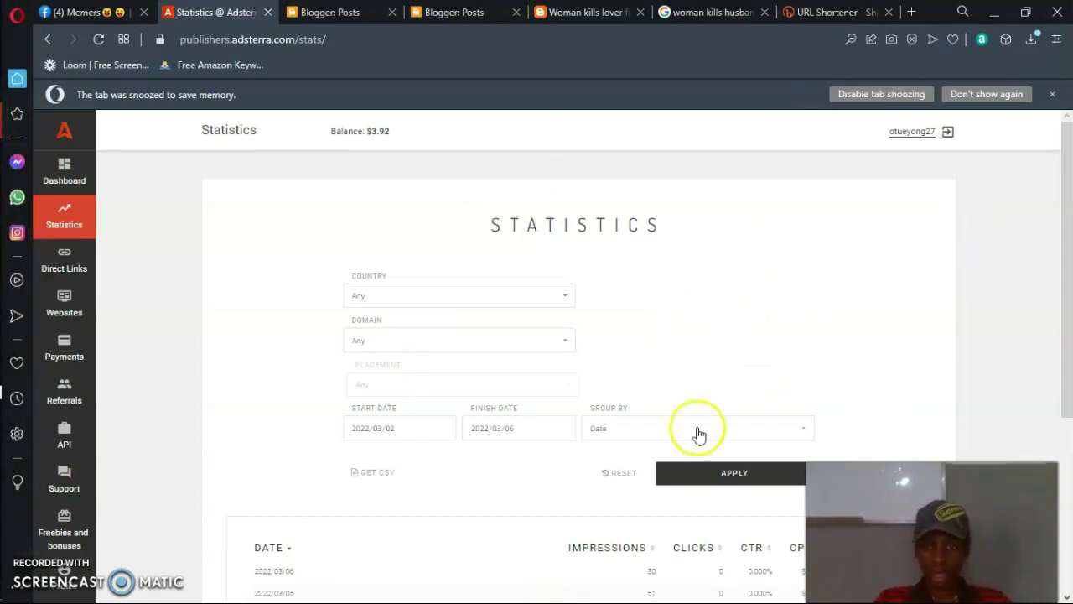
{"action": "left_click", "coordinate": [709, 472]}
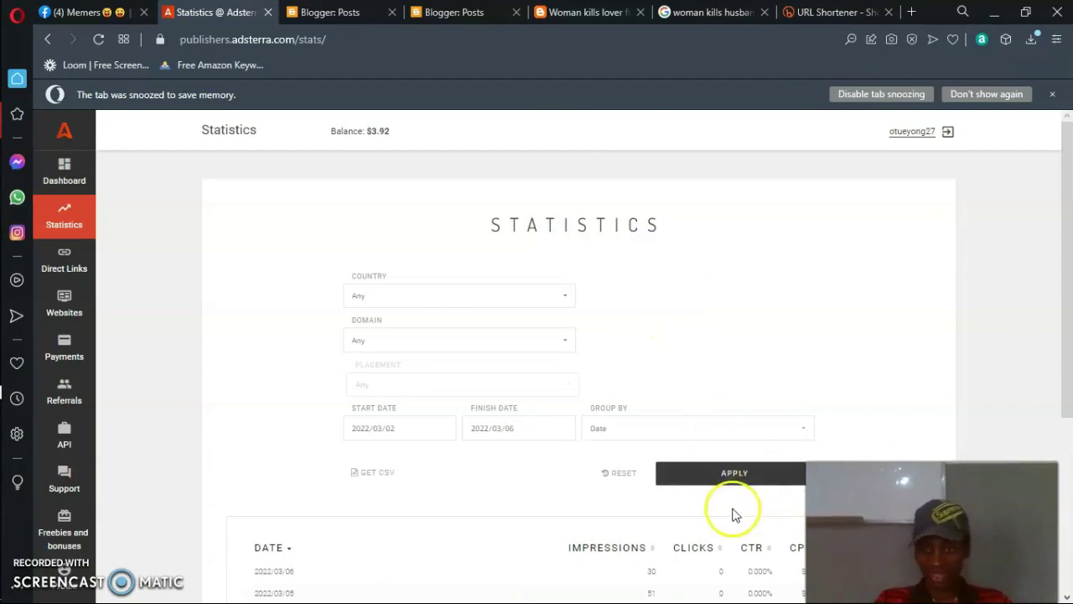